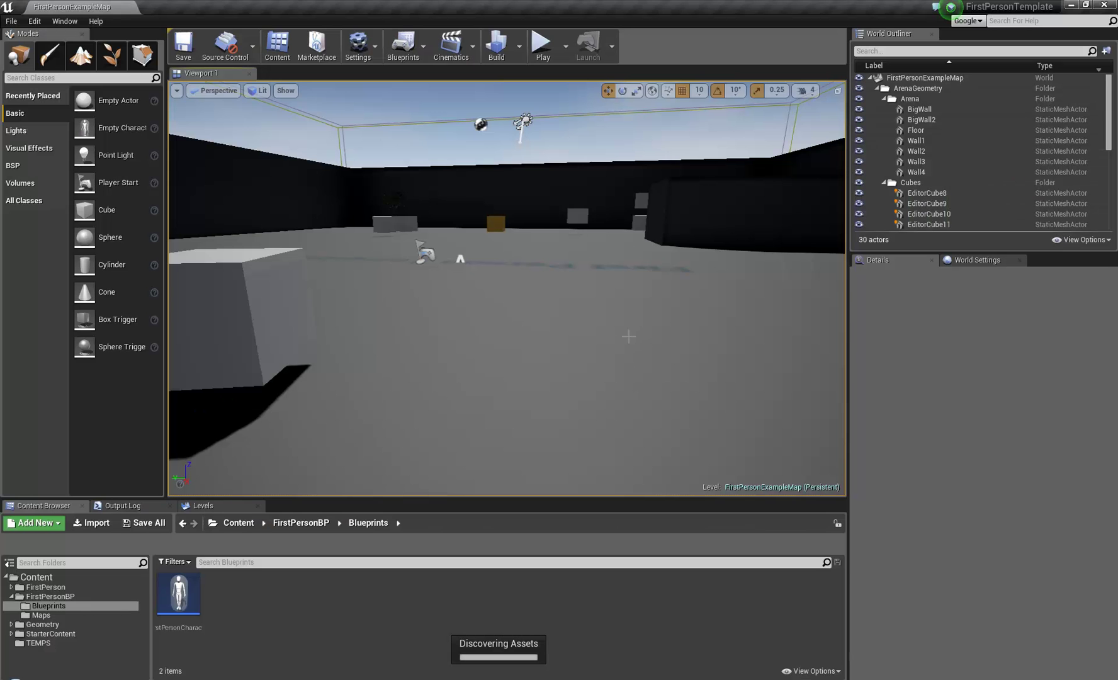
Look over the body's UV layout, then close the Edit UVWs window.
{"action": "left_click", "coordinate": [629, 337]}
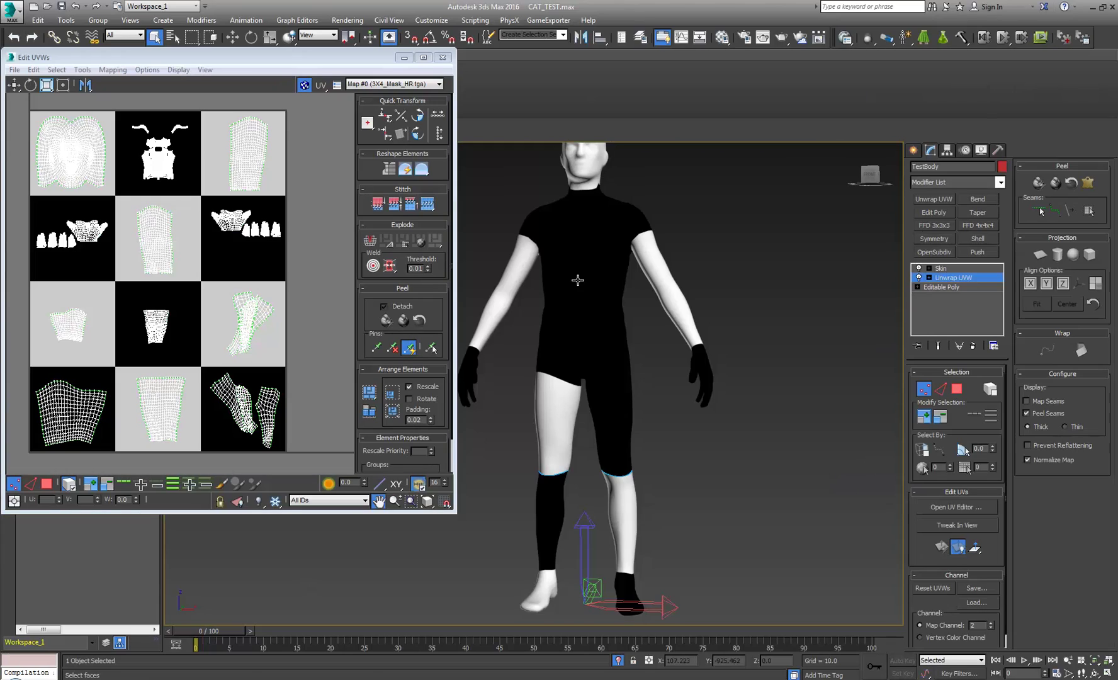
{"action": "middle_click_drag", "start_coordinate": [583, 279], "coordinate": [593, 292]}
{"action": "middle_click_drag", "start_coordinate": [259, 329], "coordinate": [238, 302]}
{"action": "left_click", "coordinate": [443, 57]}
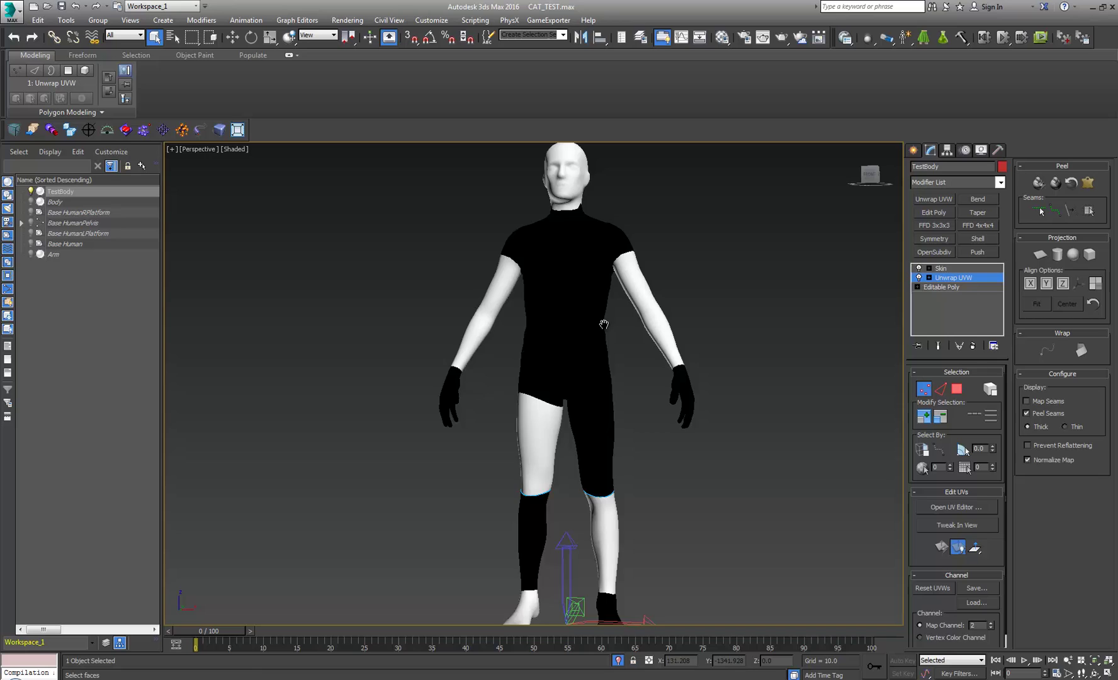
Collapse the Unwrap UVW modifier into the mesh and select the Base HumanPelvis bone hierarchy.
{"action": "right_click", "coordinate": [949, 281]}
{"action": "left_click", "coordinate": [986, 383]}
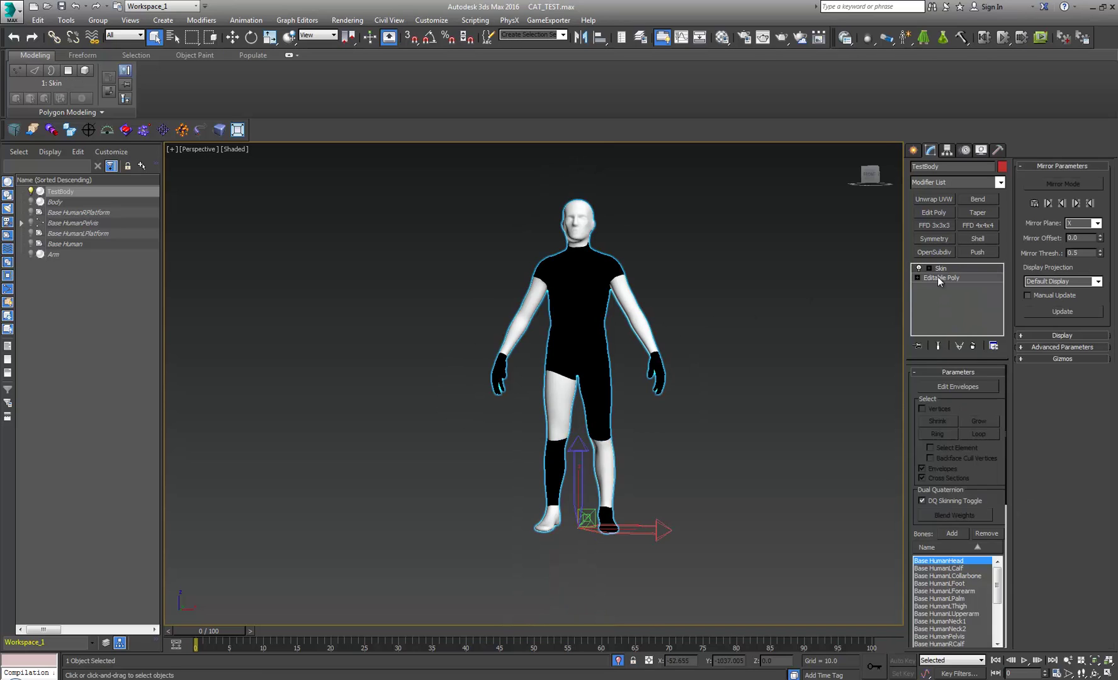
{"action": "middle_click_drag", "start_coordinate": [570, 365], "coordinate": [526, 360], "text": "alt"}
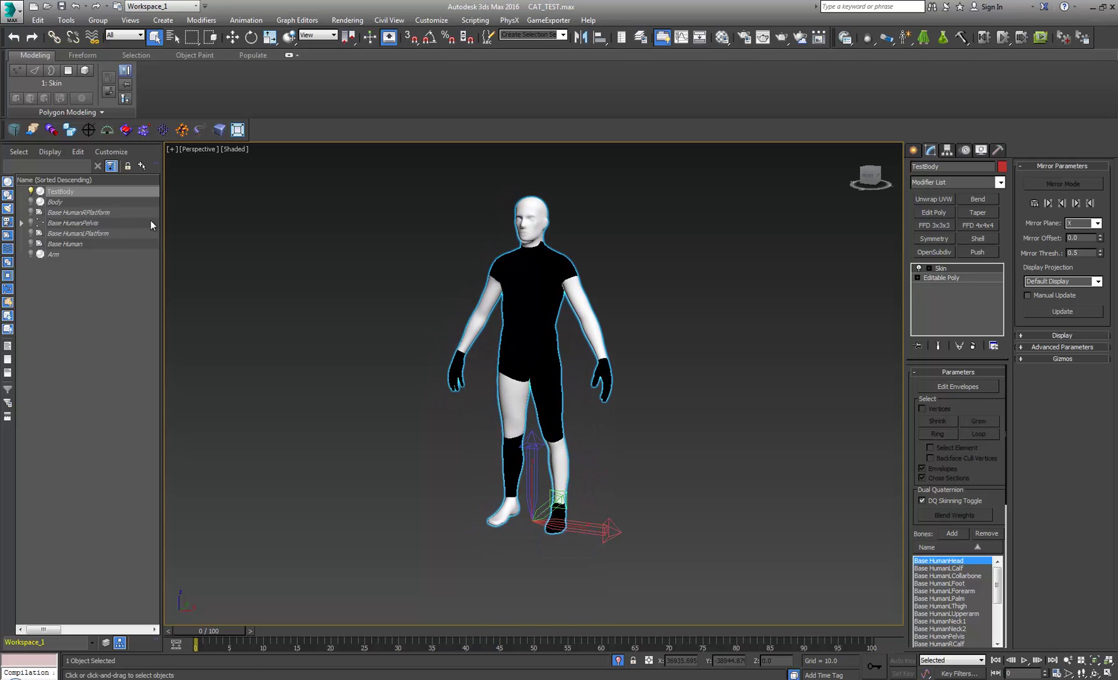
{"action": "double_click", "coordinate": [63, 223]}
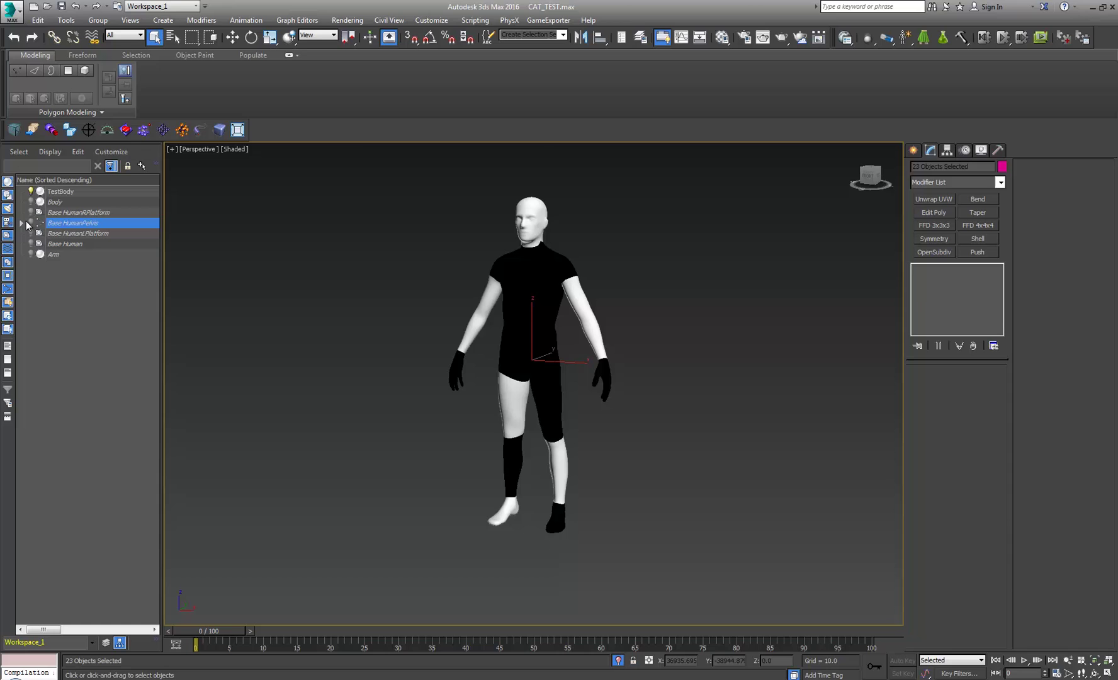
Unhide the Base HumanPelvis rig bones and add TestBody to the selection.
{"action": "left_click", "coordinate": [31, 223]}
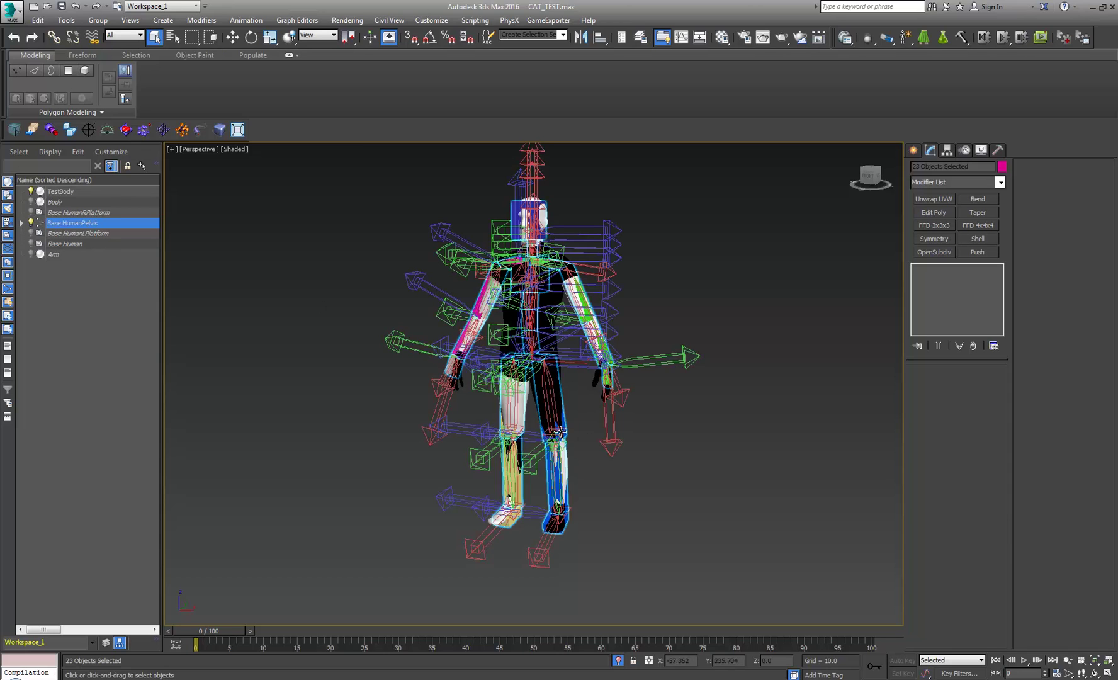
{"action": "left_click", "coordinate": [562, 288], "text": "ctrl"}
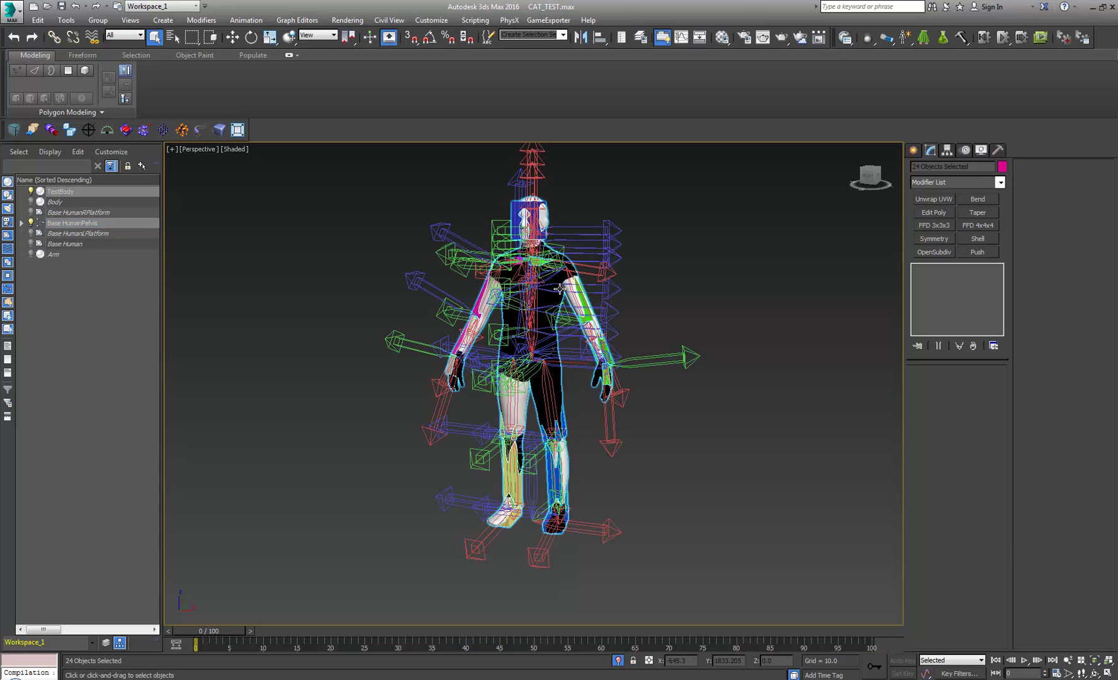
{"action": "scroll", "coordinate": [536, 328], "scroll_direction": "up", "scroll_amount": 4}
Turn on edged faces with F4, inspect the character from several angles, and switch to Move.
{"action": "key", "text": "F4"}
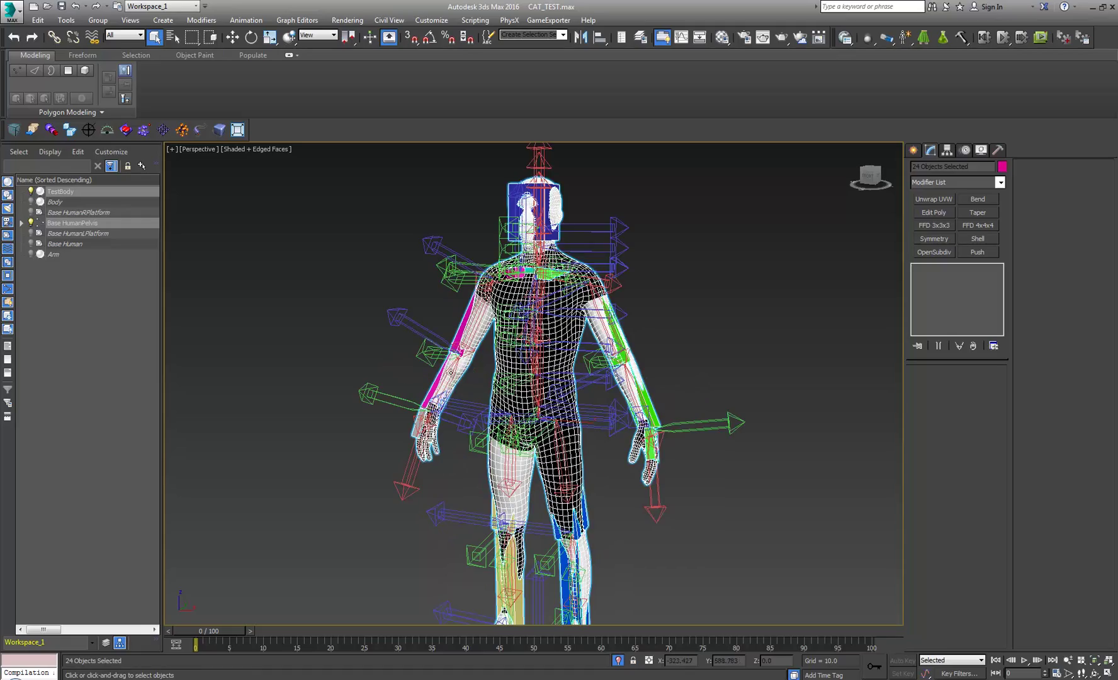
{"action": "middle_click_drag", "start_coordinate": [450, 371], "coordinate": [392, 364], "text": "alt"}
{"action": "middle_click_drag", "start_coordinate": [571, 294], "coordinate": [573, 249]}
{"action": "middle_click_drag", "start_coordinate": [589, 472], "coordinate": [488, 307], "text": "alt"}
{"action": "scroll", "coordinate": [488, 357], "scroll_direction": "down", "scroll_amount": 2}
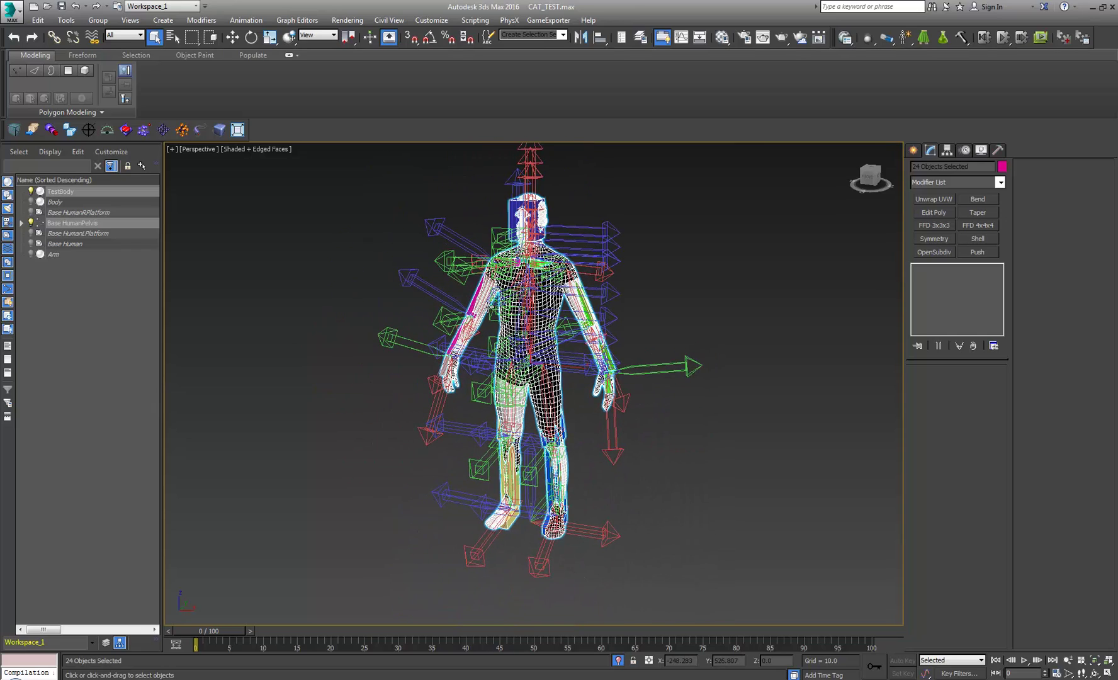
{"action": "key", "text": "w"}
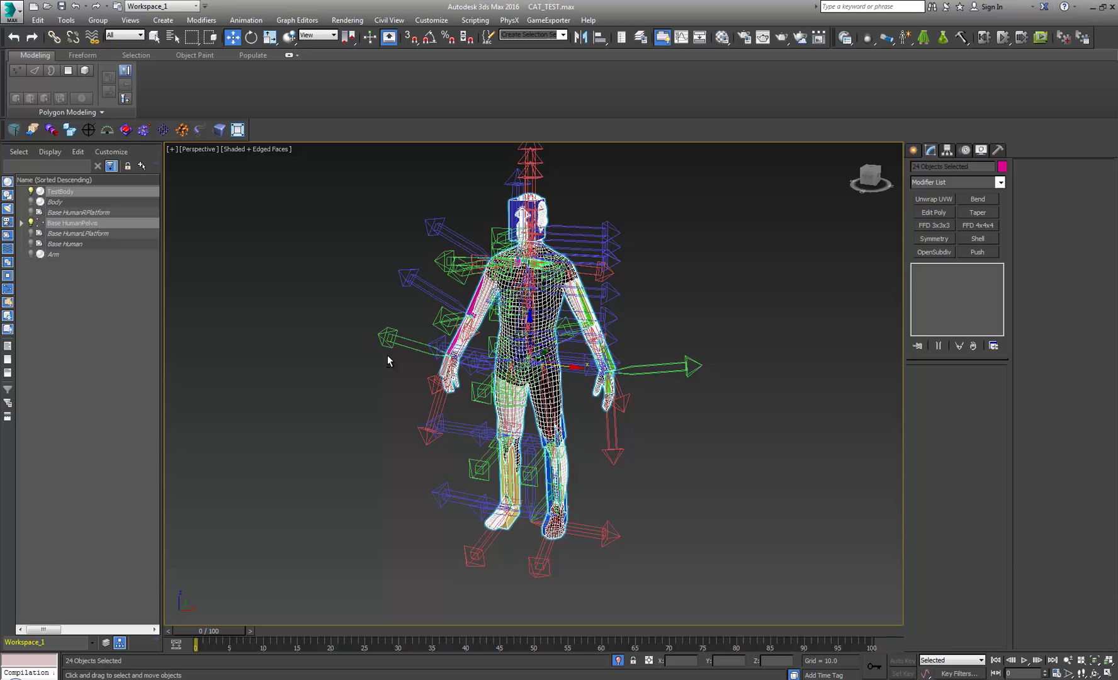
{"action": "middle_click_drag", "start_coordinate": [388, 356], "coordinate": [345, 270], "text": "alt"}
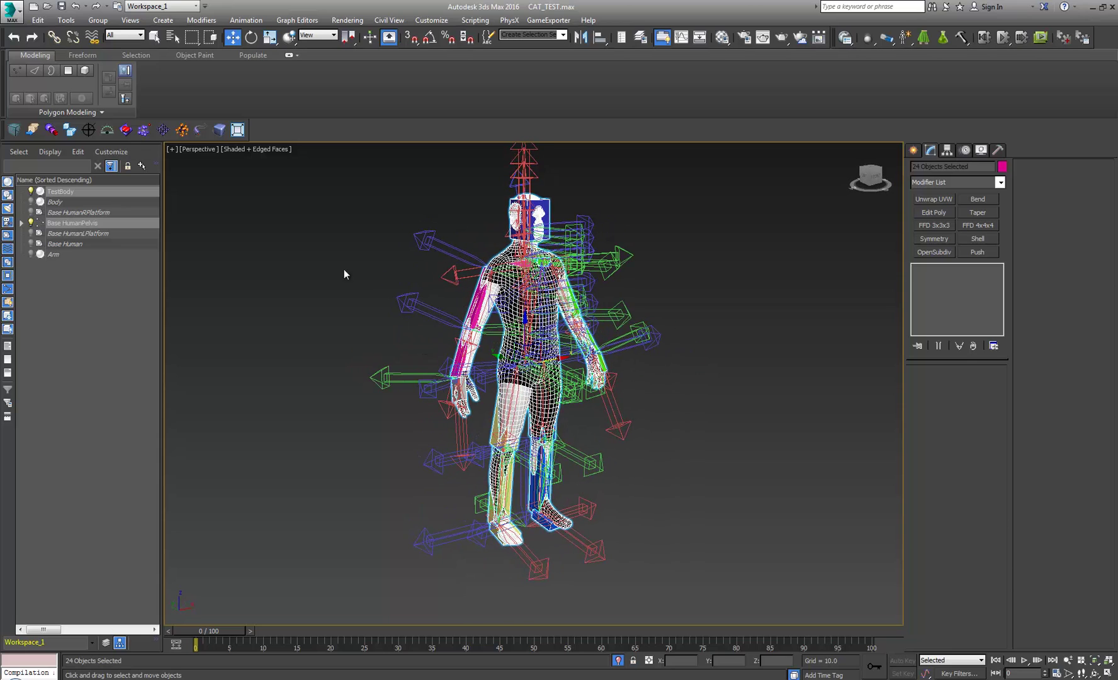
Export Selected to an FBX file with Animation unticked, then dismiss the export warnings.
{"action": "left_click", "coordinate": [32, 130]}
{"action": "type", "text": "LeapinLarryTheLepper"}
{"action": "key", "text": "Return"}
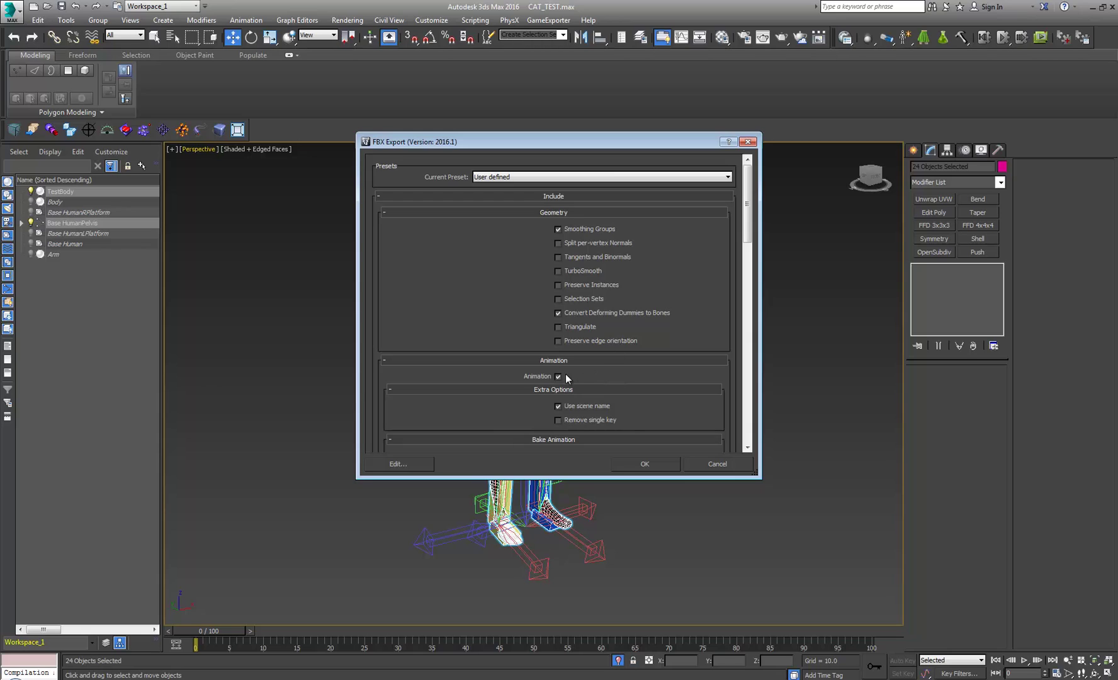
{"action": "left_click", "coordinate": [558, 376]}
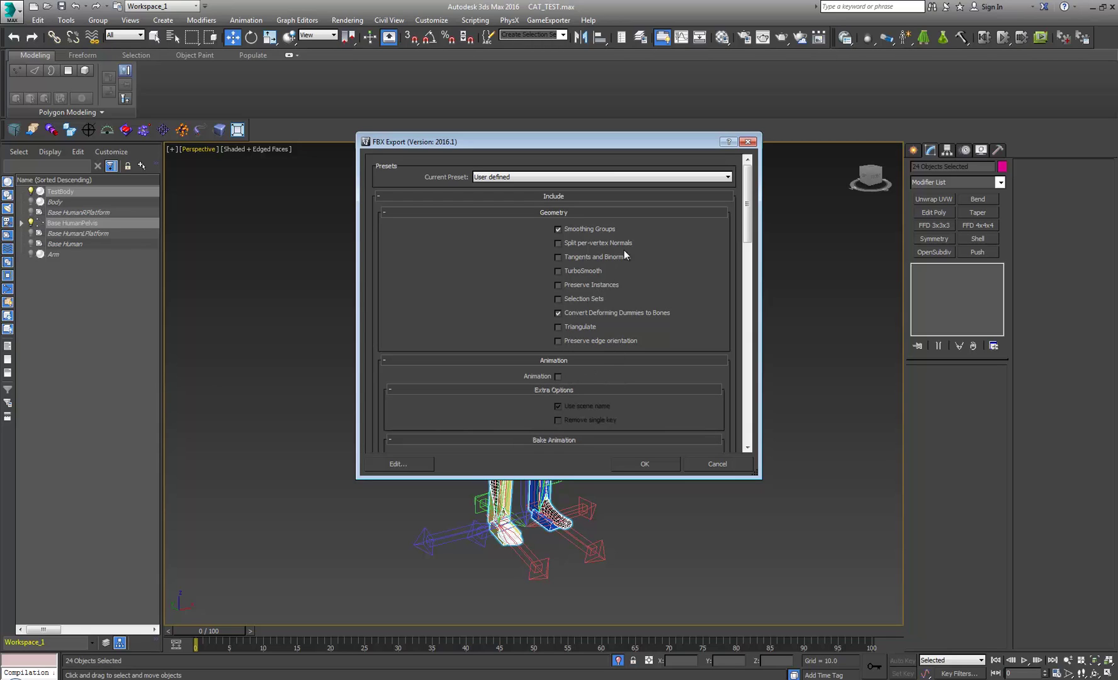
{"action": "left_click_drag", "start_coordinate": [749, 233], "coordinate": [570, 218]}
{"action": "left_click", "coordinate": [640, 463]}
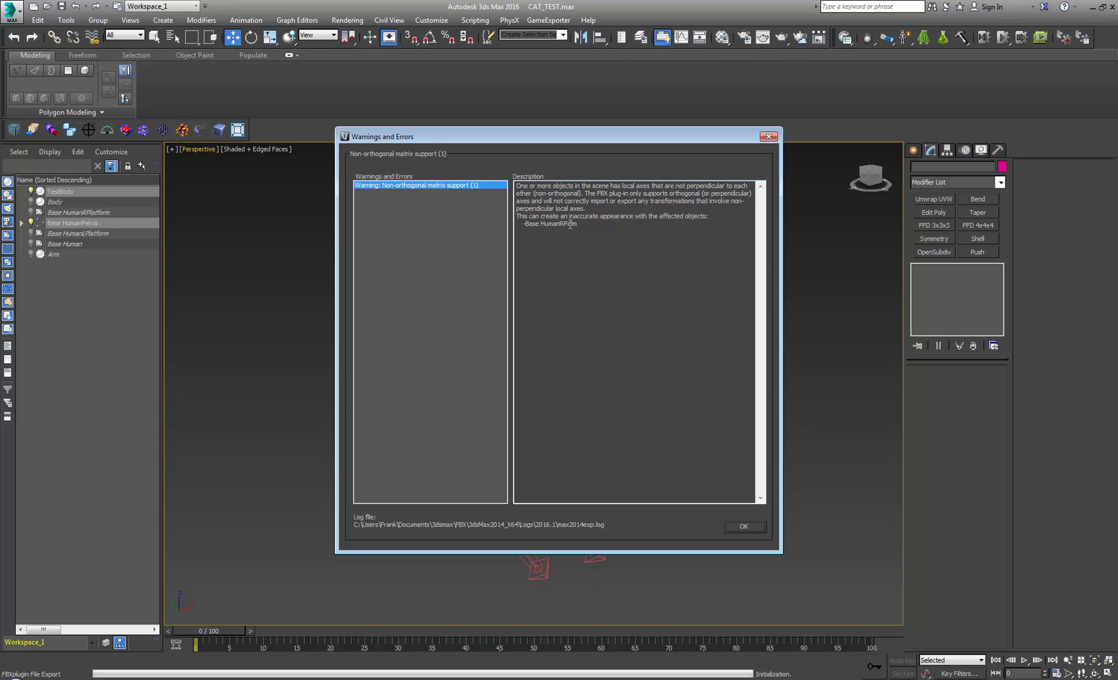
{"action": "left_click", "coordinate": [745, 527]}
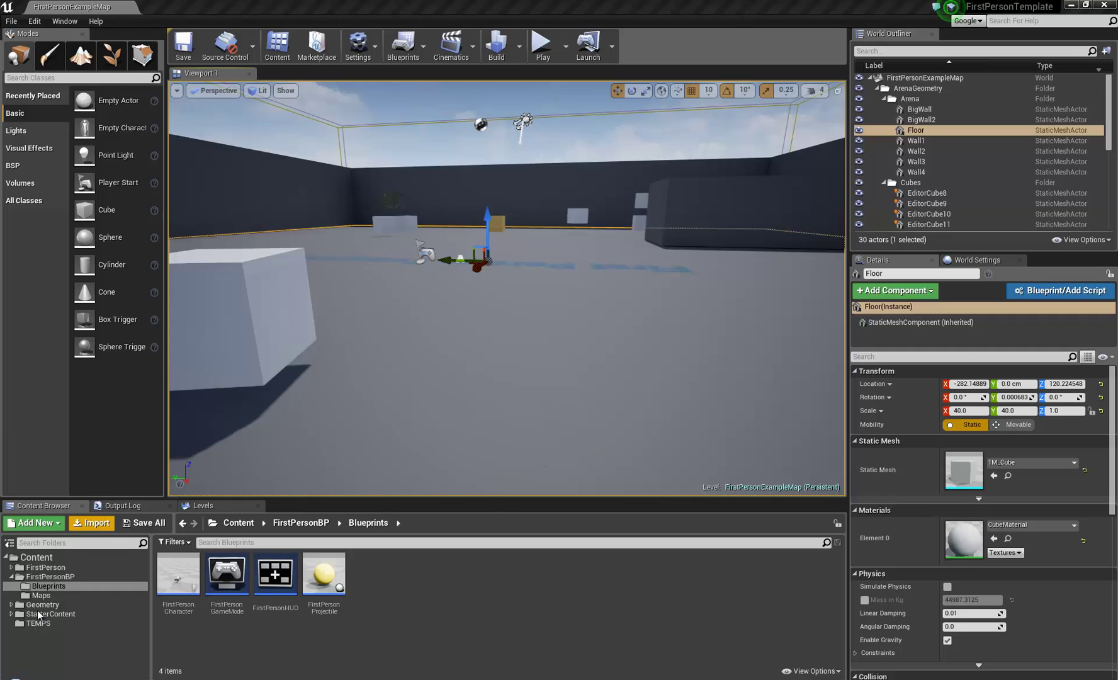
Create a new folder named Larry under Content.
{"action": "right_click", "coordinate": [37, 558]}
{"action": "left_click", "coordinate": [70, 493]}
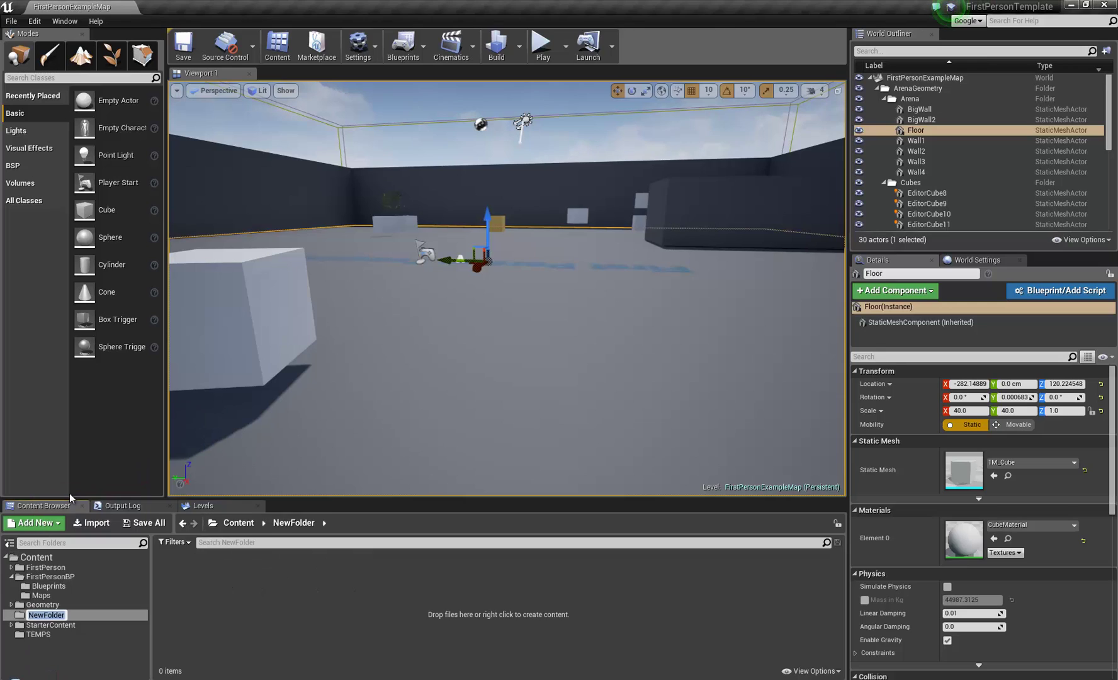
{"action": "type", "text": "Larry"}
{"action": "key", "text": "Return"}
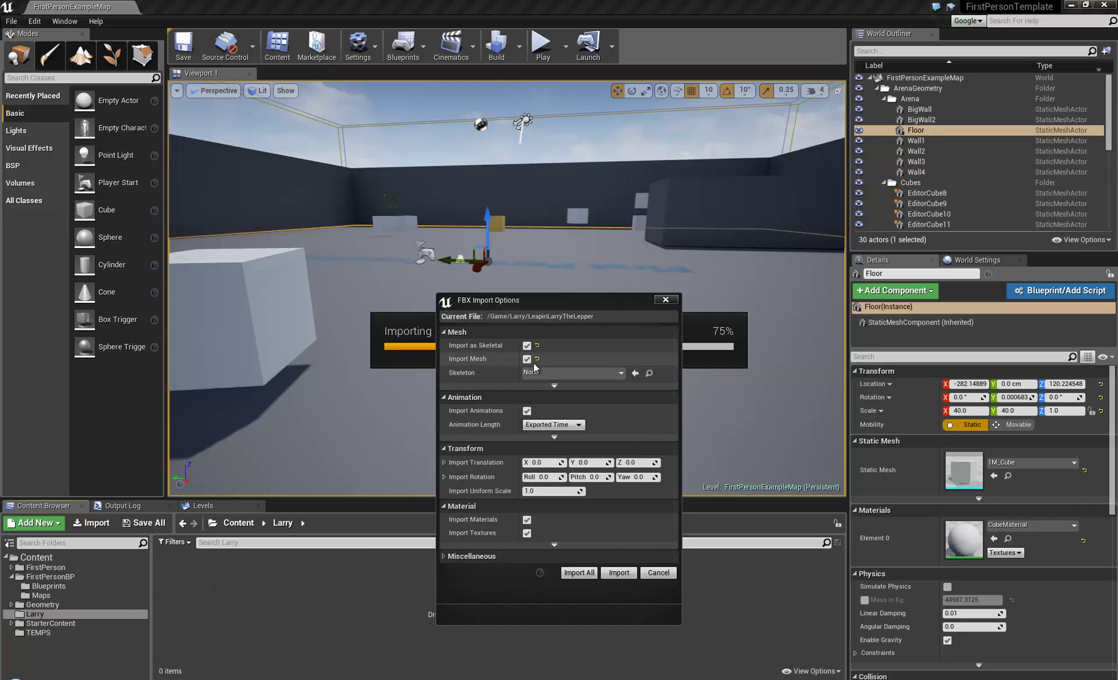
Import the FBX character into Larry with Import Animations unticked, after reviewing the advanced options.
{"action": "left_click", "coordinate": [527, 410]}
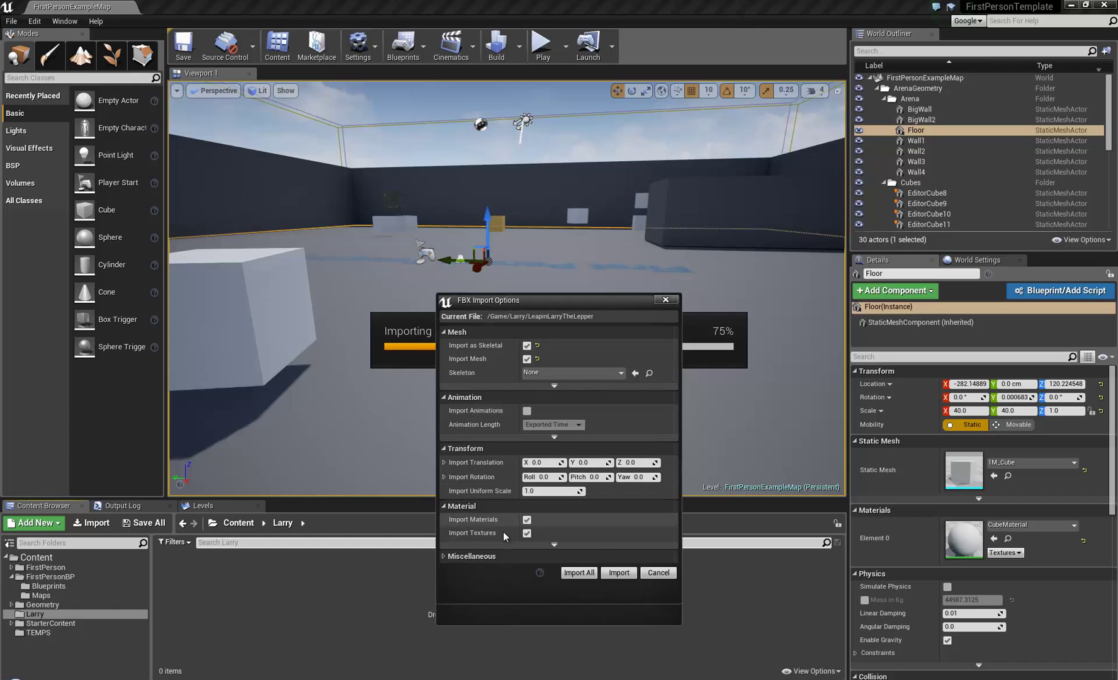
{"action": "left_click", "coordinate": [554, 438]}
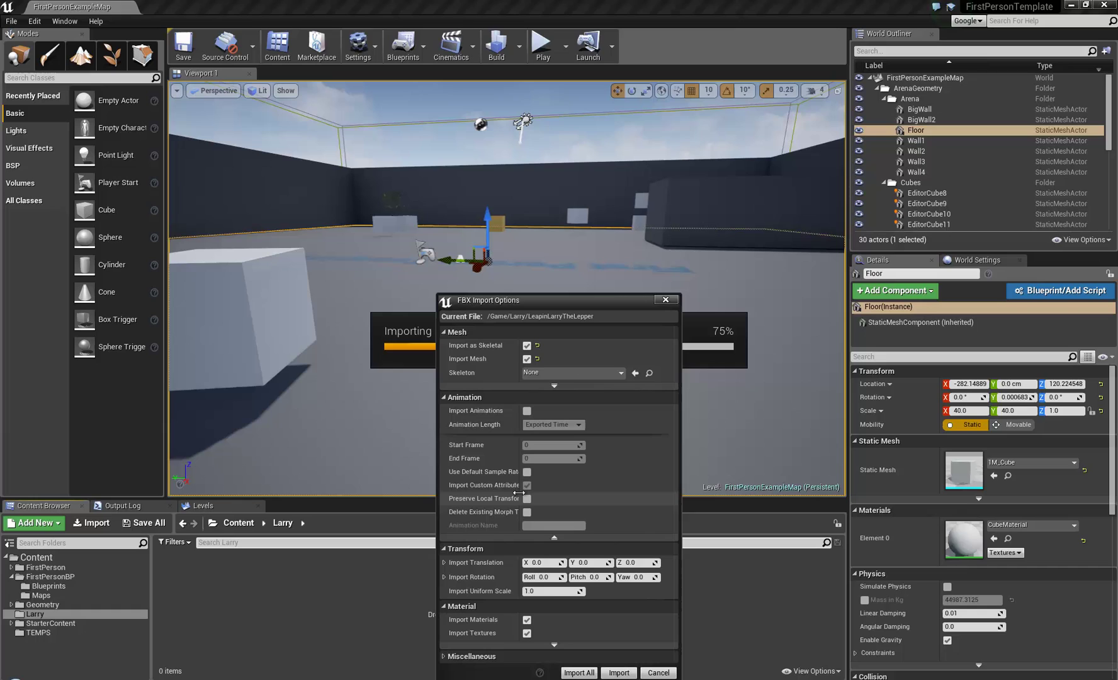
{"action": "left_click_drag", "start_coordinate": [520, 491], "coordinate": [560, 486]}
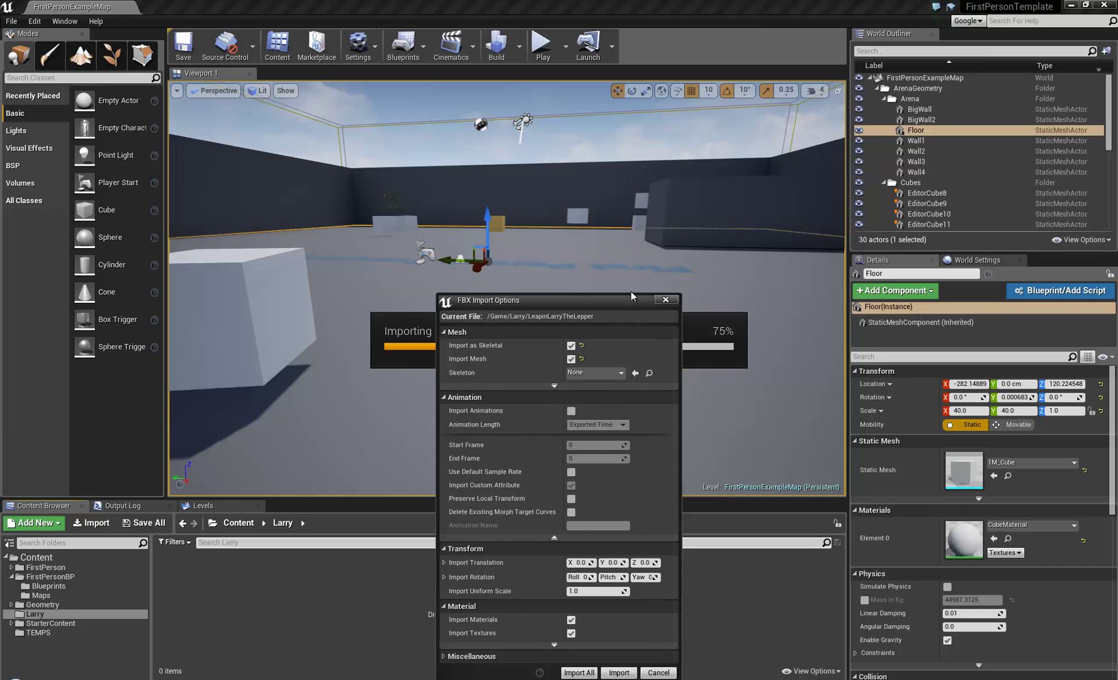
{"action": "mouse_move", "coordinate": [627, 301]}
{"action": "left_mouse_down"}
{"action": "mouse_move", "coordinate": [600, 210]}
{"action": "mouse_move", "coordinate": [606, 133]}
{"action": "left_mouse_up"}
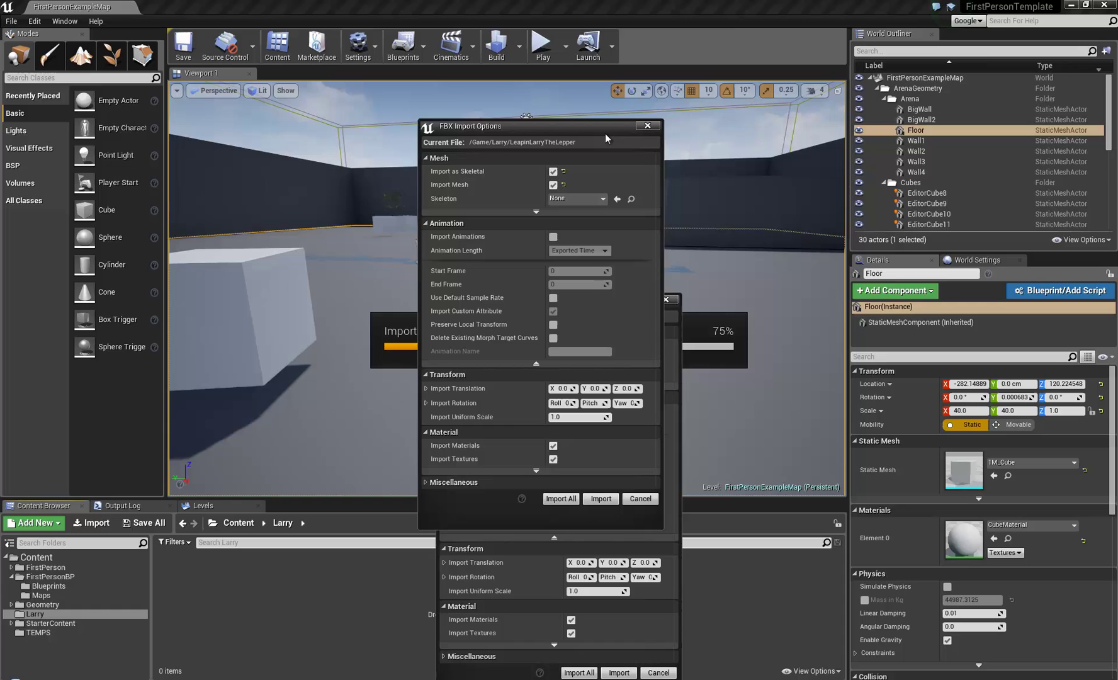
{"action": "left_click", "coordinate": [537, 364]}
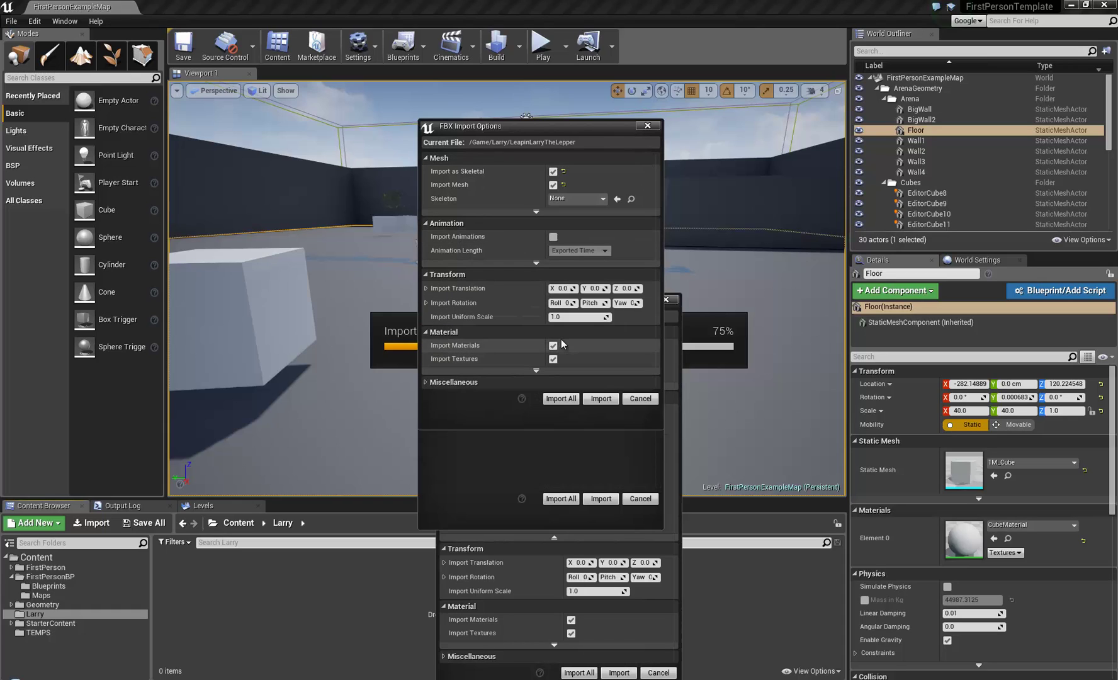
{"action": "left_click", "coordinate": [537, 264]}
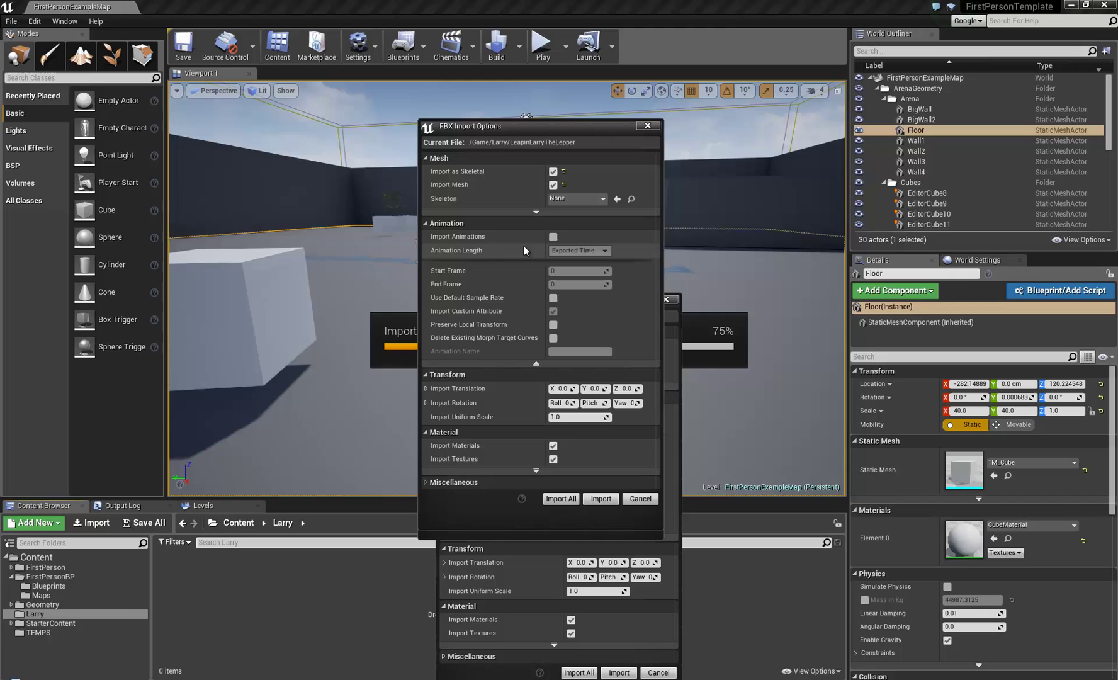
{"action": "left_click", "coordinate": [536, 211]}
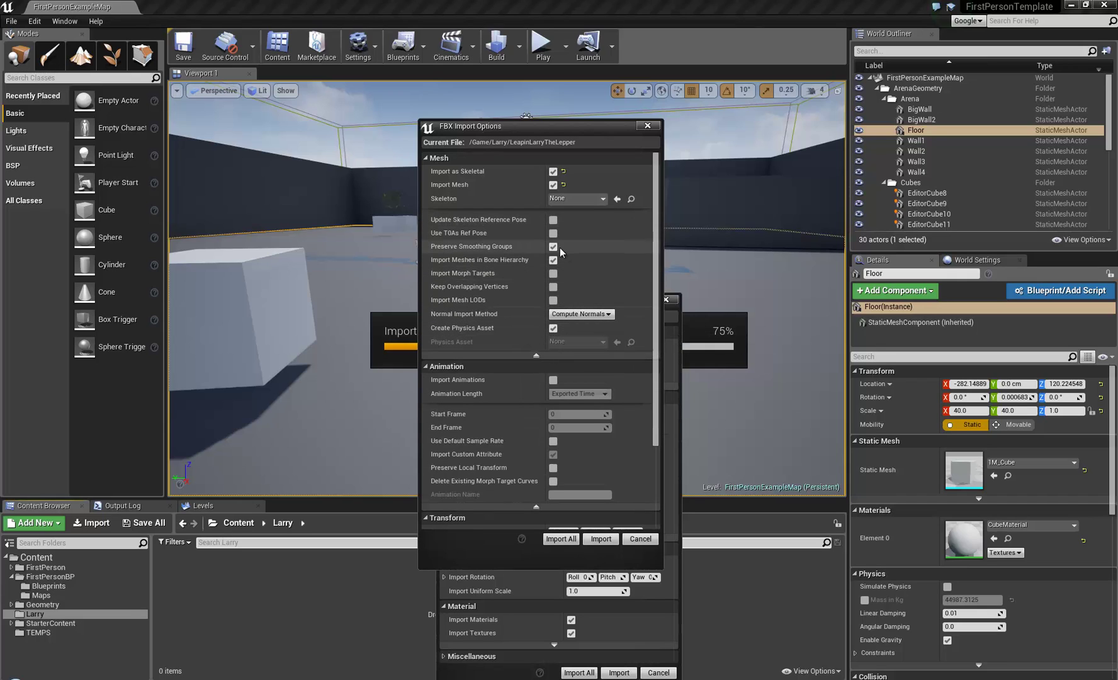
{"action": "left_click", "coordinate": [606, 540]}
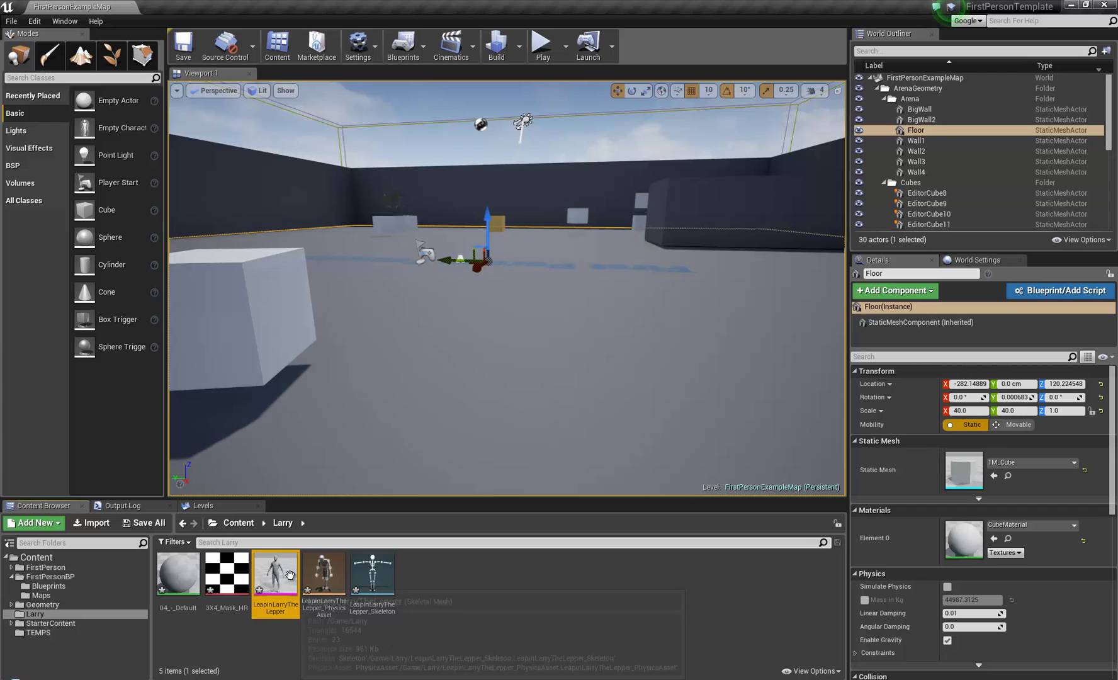
Open the LeapinLarryTheLepper mesh and assign CubeMaterial to its body, checking the preview.
{"action": "mouse_move", "coordinate": [288, 569]}
{"action": "left_click_drag", "start_coordinate": [288, 569], "coordinate": [369, 360]}
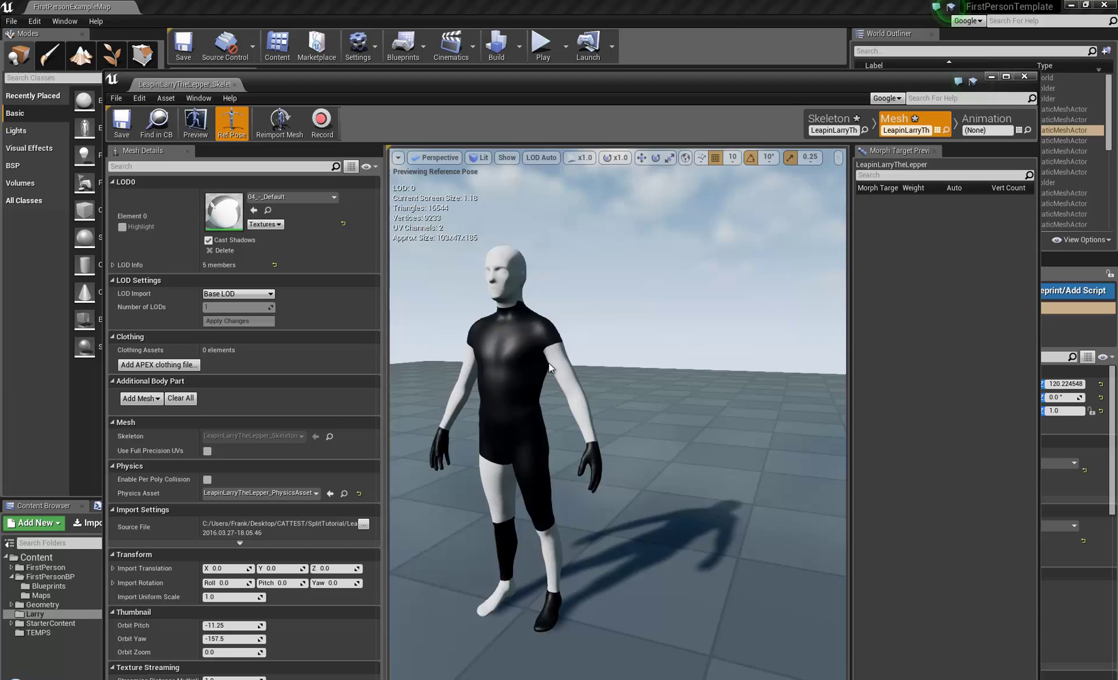
{"action": "left_click_drag", "start_coordinate": [548, 363], "coordinate": [788, 372], "text": "alt"}
{"action": "left_click", "coordinate": [295, 196]}
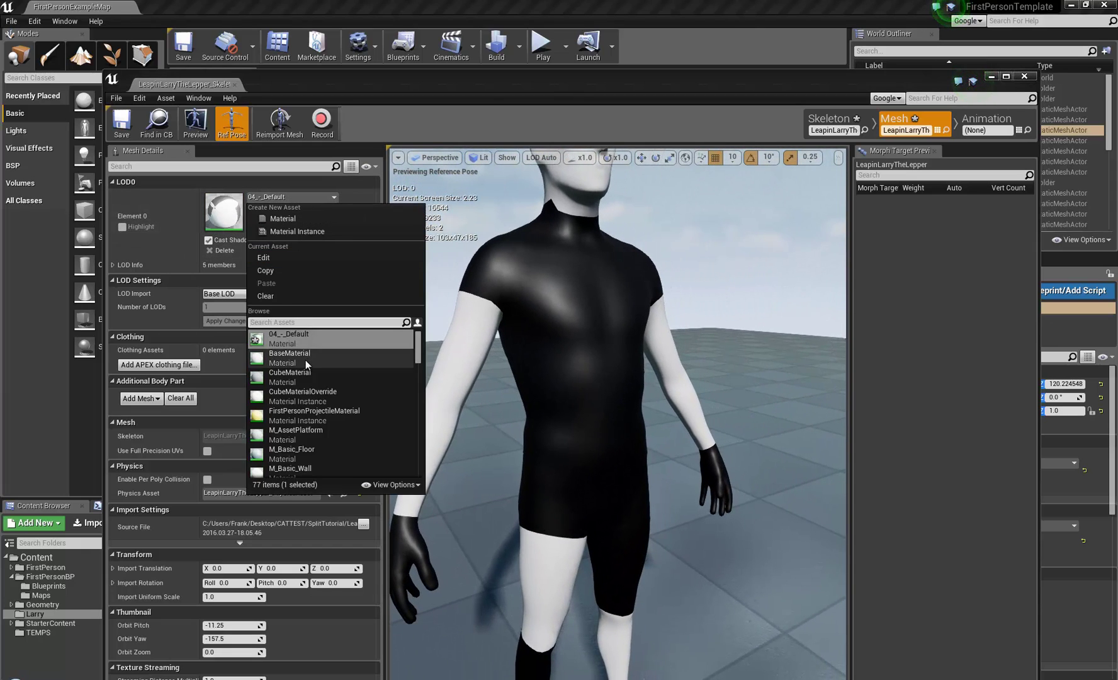
{"action": "left_click", "coordinate": [296, 376]}
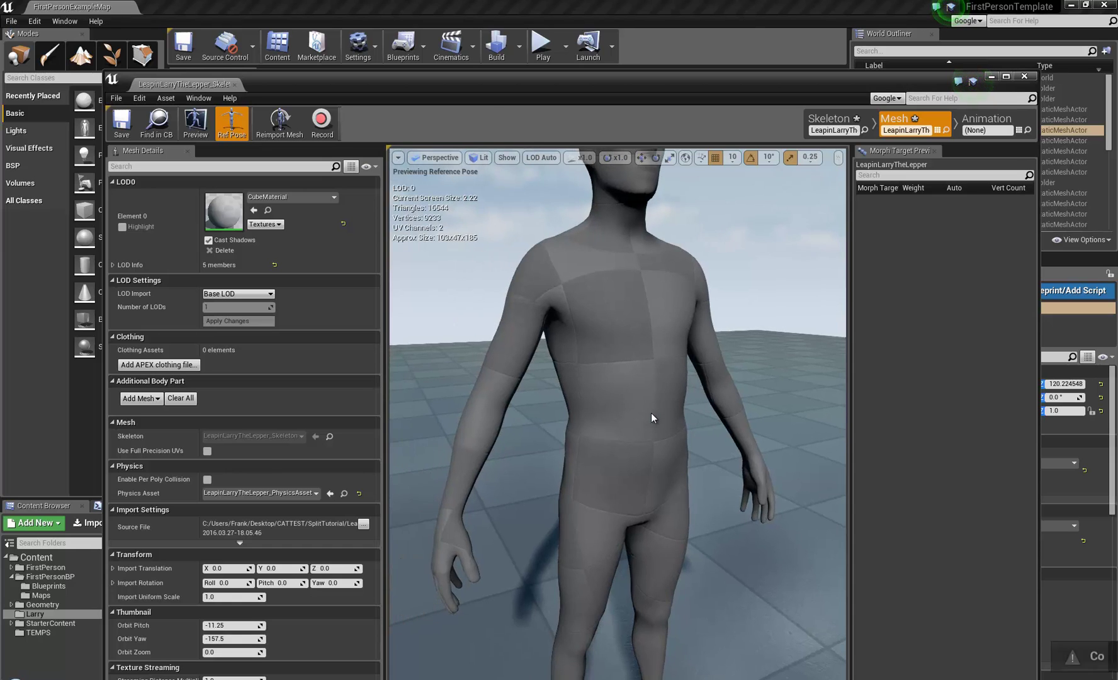
{"action": "scroll", "coordinate": [653, 413], "scroll_direction": "down", "scroll_amount": 5}
{"action": "scroll", "coordinate": [666, 416], "scroll_direction": "up", "scroll_amount": 5}
{"action": "scroll", "coordinate": [665, 416], "scroll_direction": "down", "scroll_amount": 5}
{"action": "mouse_move", "coordinate": [665, 415]}
{"action": "left_mouse_down", "text": "alt"}
{"action": "mouse_move", "coordinate": [590, 418]}
{"action": "mouse_move", "coordinate": [677, 397]}
{"action": "left_mouse_up", "text": "alt"}
{"action": "scroll", "coordinate": [619, 415], "scroll_direction": "up", "scroll_amount": 5}
{"action": "scroll", "coordinate": [629, 408], "scroll_direction": "down", "scroll_amount": 6}
{"action": "scroll", "coordinate": [677, 397], "scroll_direction": "up", "scroll_amount": 4}
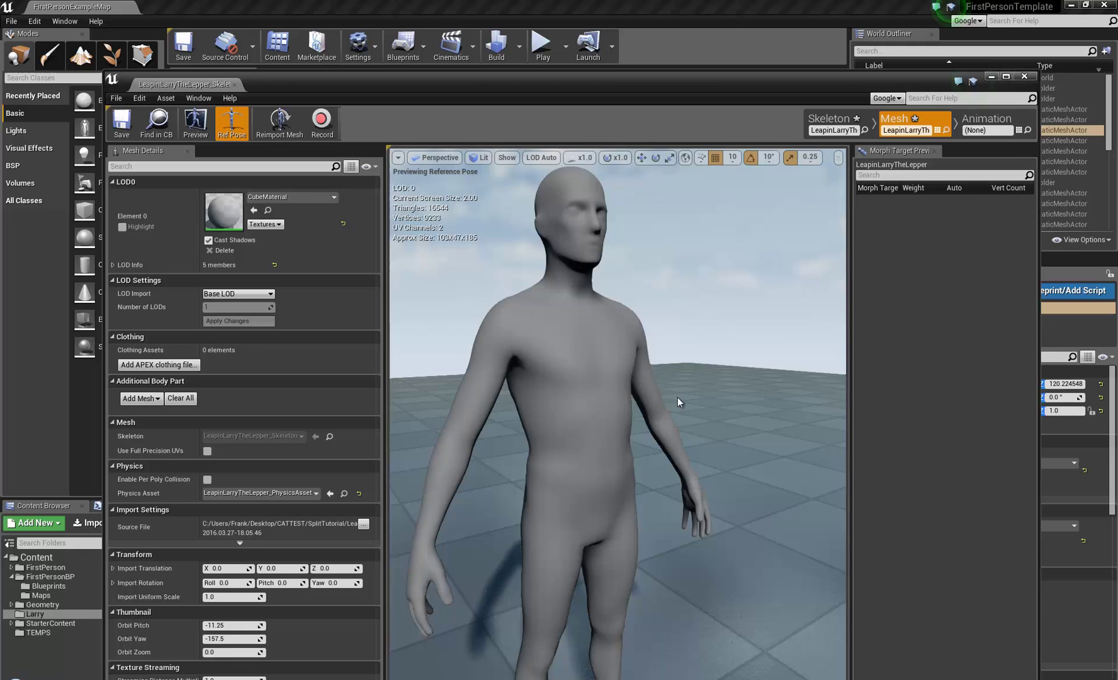
{"action": "scroll", "coordinate": [677, 397], "scroll_direction": "up", "scroll_amount": 2}
{"action": "scroll", "coordinate": [653, 400], "scroll_direction": "down", "scroll_amount": 4}
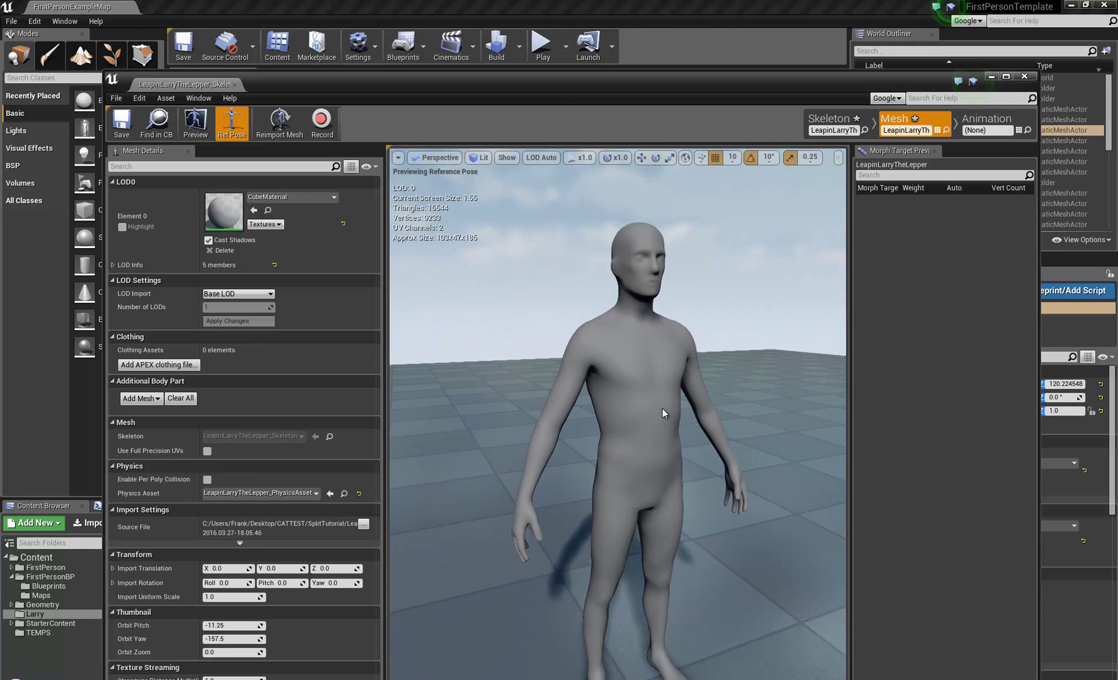
{"action": "left_click_drag", "start_coordinate": [636, 400], "coordinate": [694, 397], "text": "alt"}
{"action": "scroll", "coordinate": [707, 376], "scroll_direction": "up", "scroll_amount": 6}
{"action": "scroll", "coordinate": [694, 397], "scroll_direction": "down", "scroll_amount": 3}
In the skeleton view, select Base-HumanPelvis and dock the skeleton editor into the main window.
{"action": "left_click", "coordinate": [834, 119]}
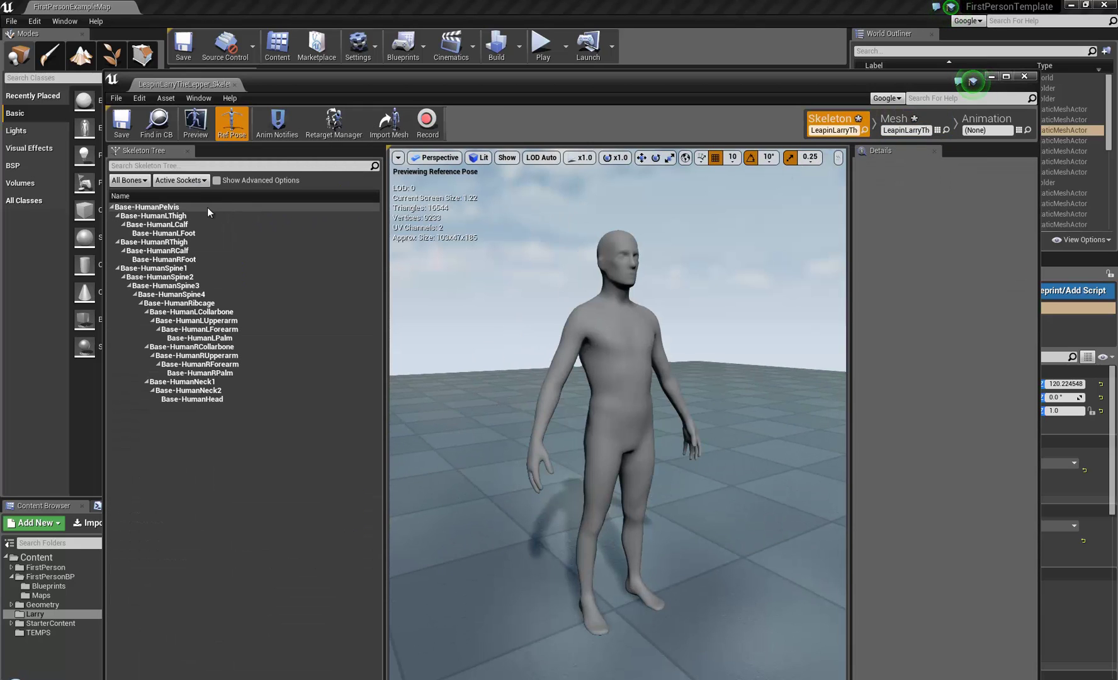
{"action": "left_click", "coordinate": [196, 209]}
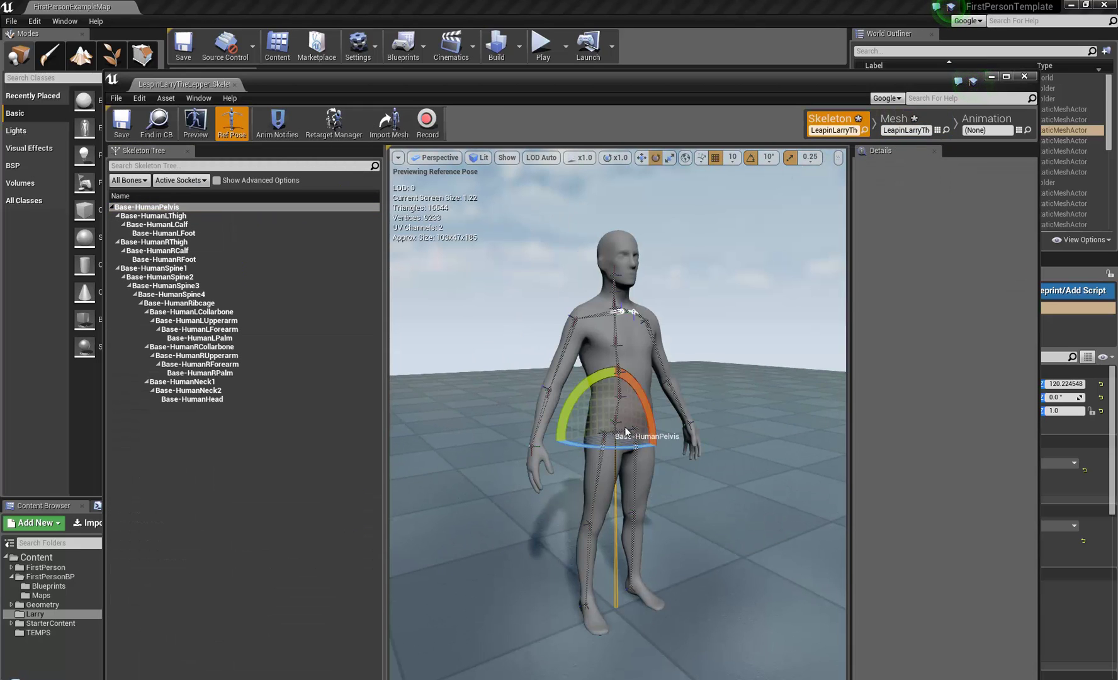
{"action": "left_click_drag", "start_coordinate": [628, 432], "coordinate": [627, 380], "text": "alt"}
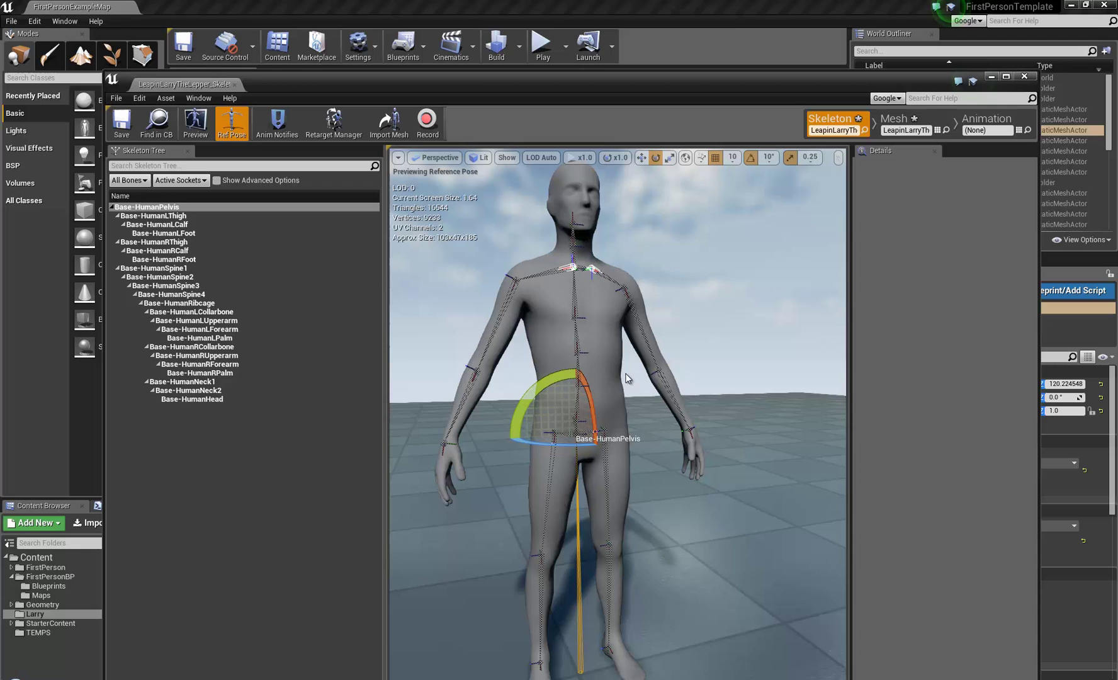
{"action": "left_click_drag", "start_coordinate": [201, 84], "coordinate": [215, 5]}
From the level editor, drag 3X4_Mask_1 to 3X4_Mask_4 into Larry and open them.
{"action": "left_click", "coordinate": [92, 6]}
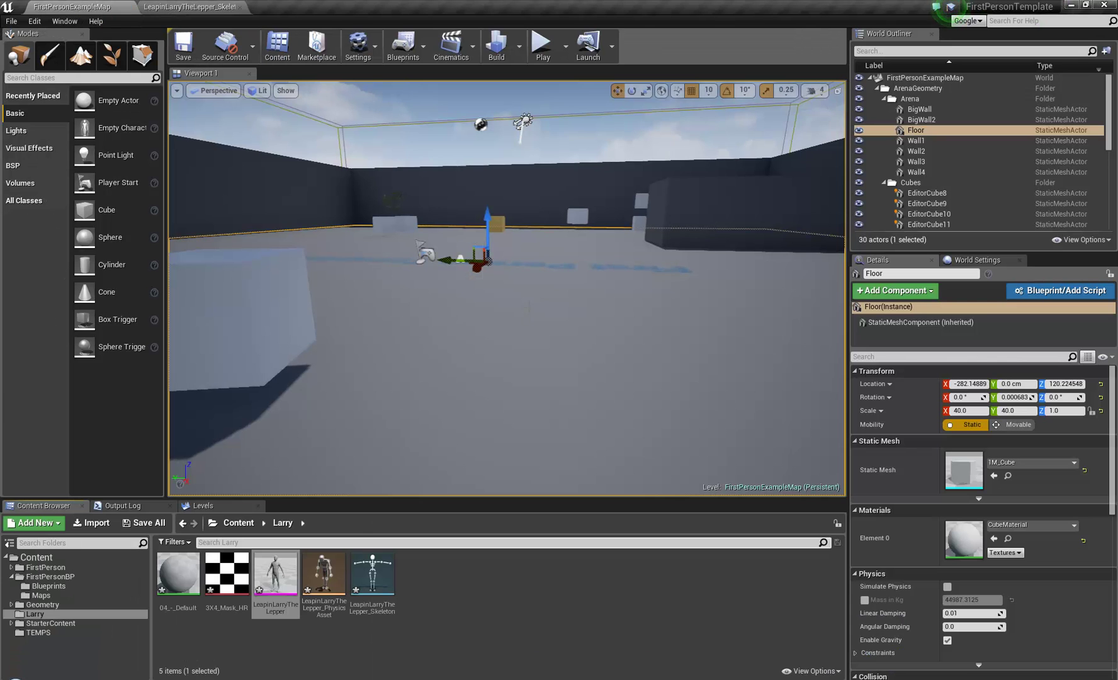
{"action": "left_click", "coordinate": [227, 574]}
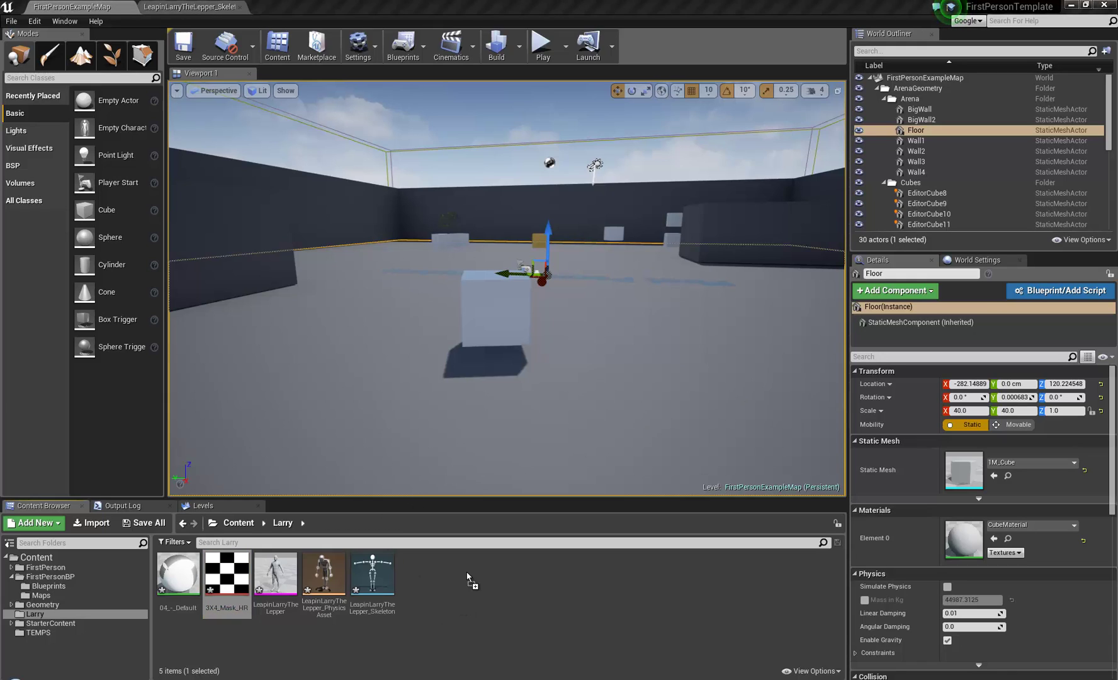
{"action": "left_click_drag", "start_coordinate": [467, 580], "coordinate": [467, 579]}
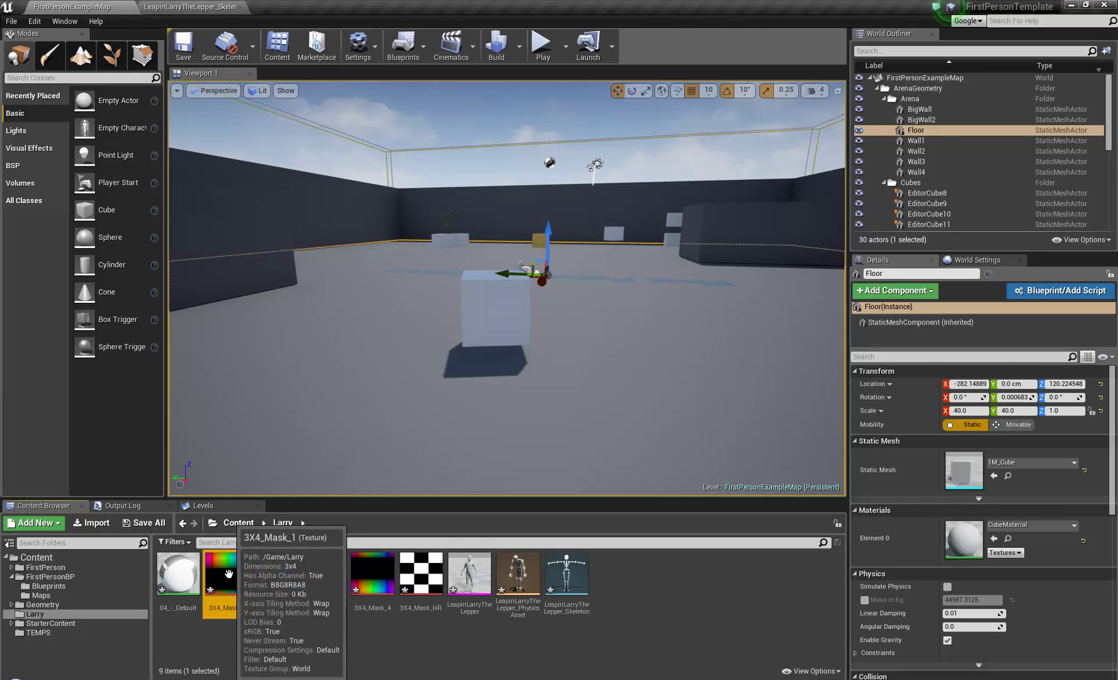
{"action": "double_click", "coordinate": [356, 580]}
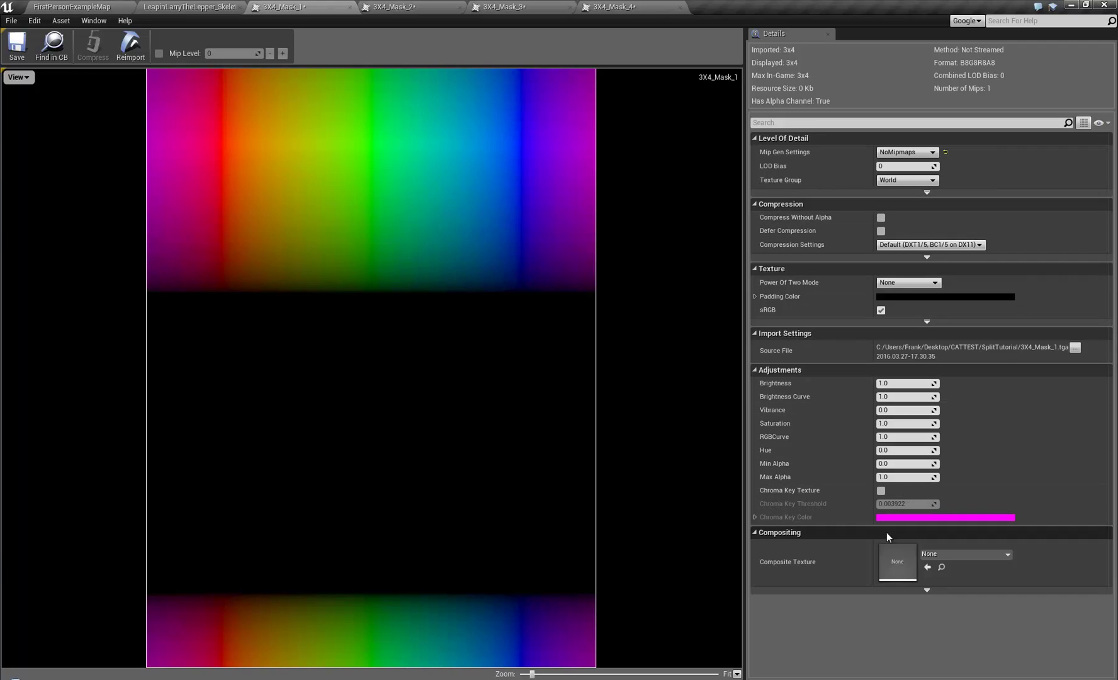
Show all advanced settings for 3X4_Mask_1 and set its Filter to Nearest.
{"action": "left_click", "coordinate": [929, 590]}
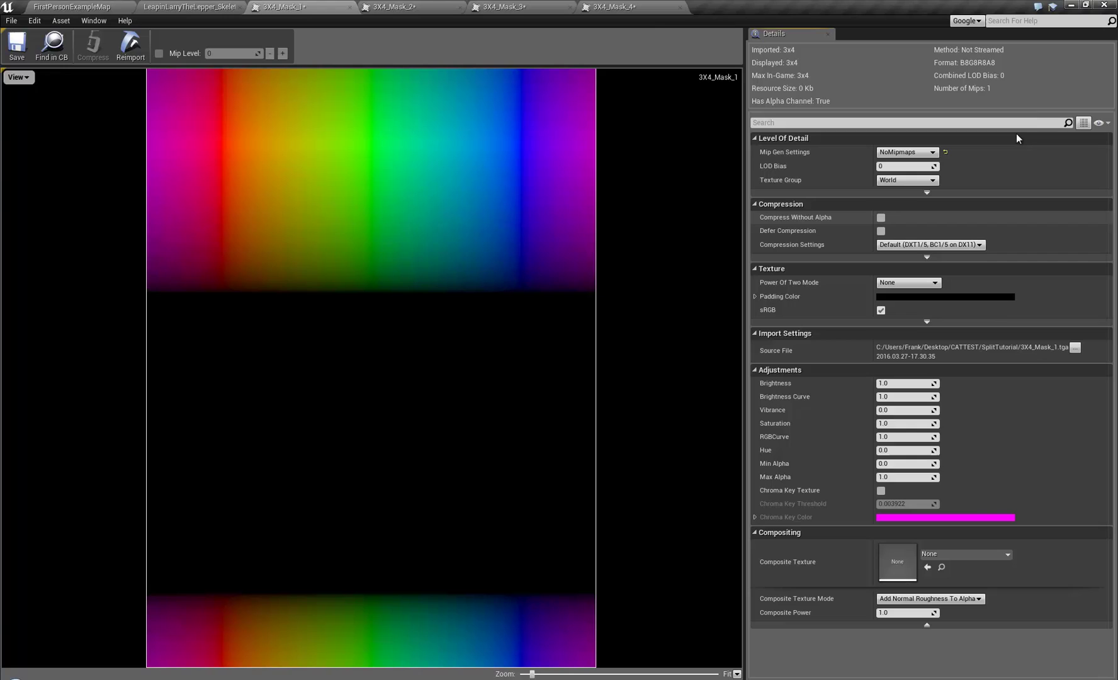
{"action": "left_click", "coordinate": [1100, 123]}
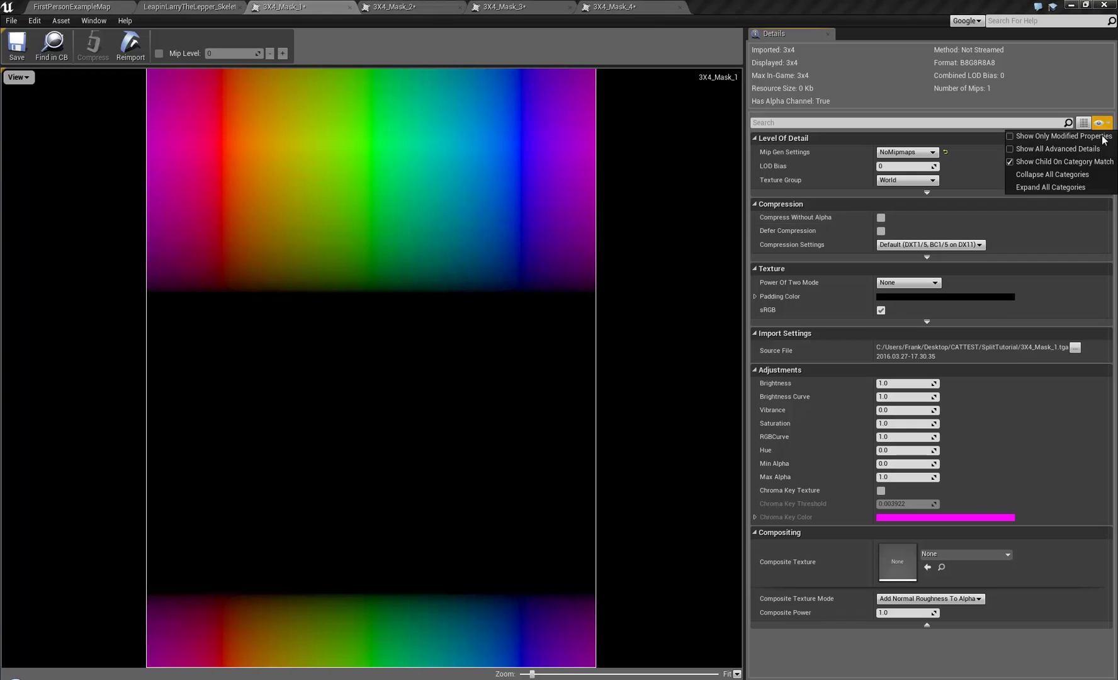
{"action": "left_click", "coordinate": [1067, 151]}
{"action": "scroll", "coordinate": [941, 457], "scroll_direction": "down", "scroll_amount": 3}
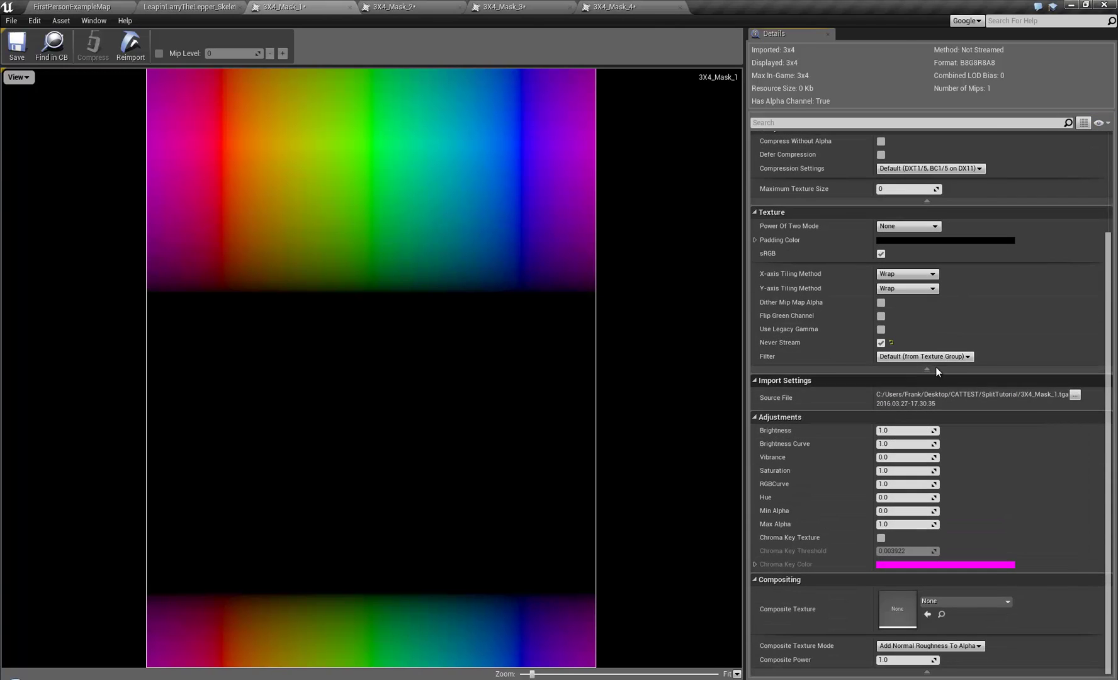
{"action": "left_click", "coordinate": [931, 358]}
{"action": "left_click", "coordinate": [899, 371]}
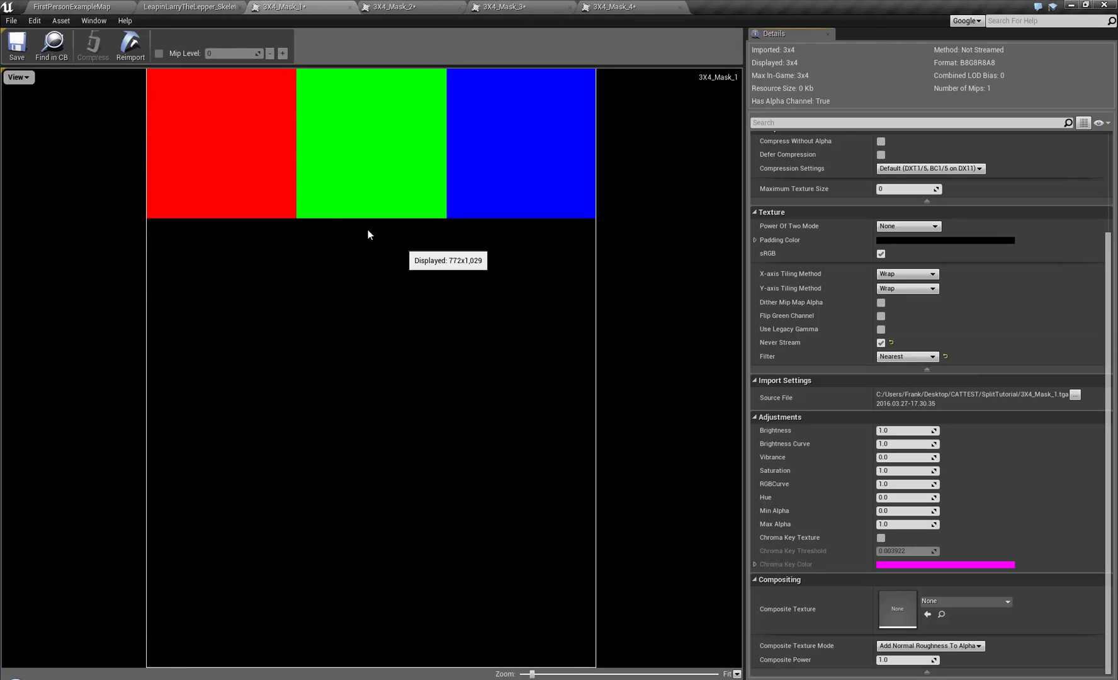
Set 3X4_Mask_2's Filter to Nearest by searching its settings for 'filter'.
{"action": "left_click", "coordinate": [412, 9]}
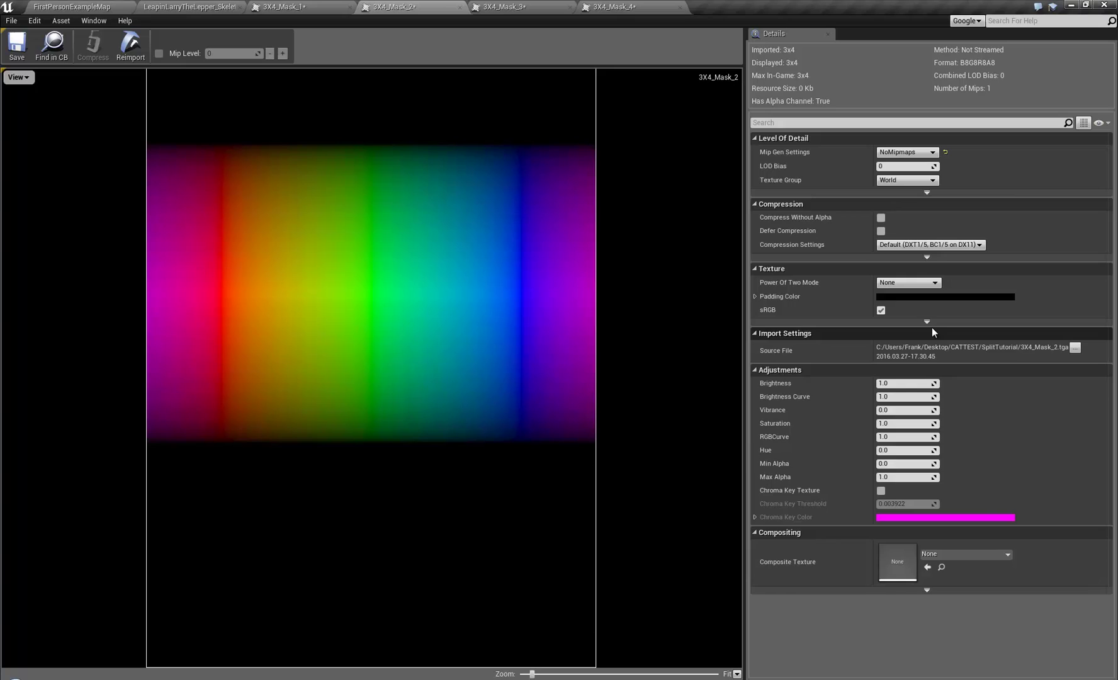
{"action": "left_click", "coordinate": [930, 323]}
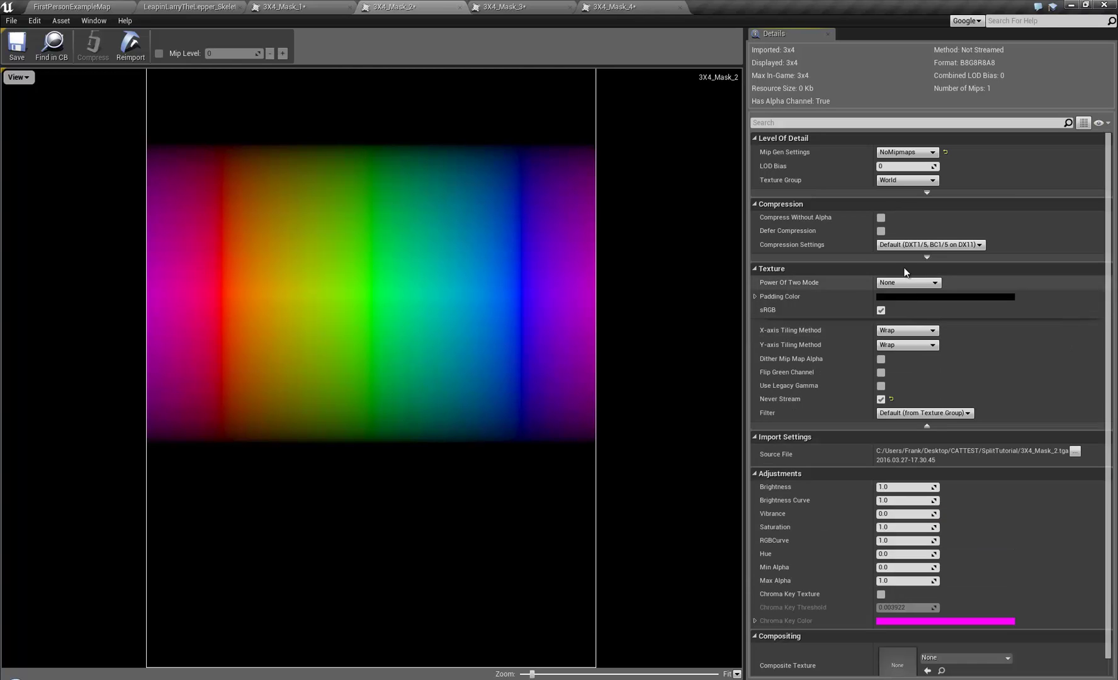
{"action": "left_click", "coordinate": [927, 256]}
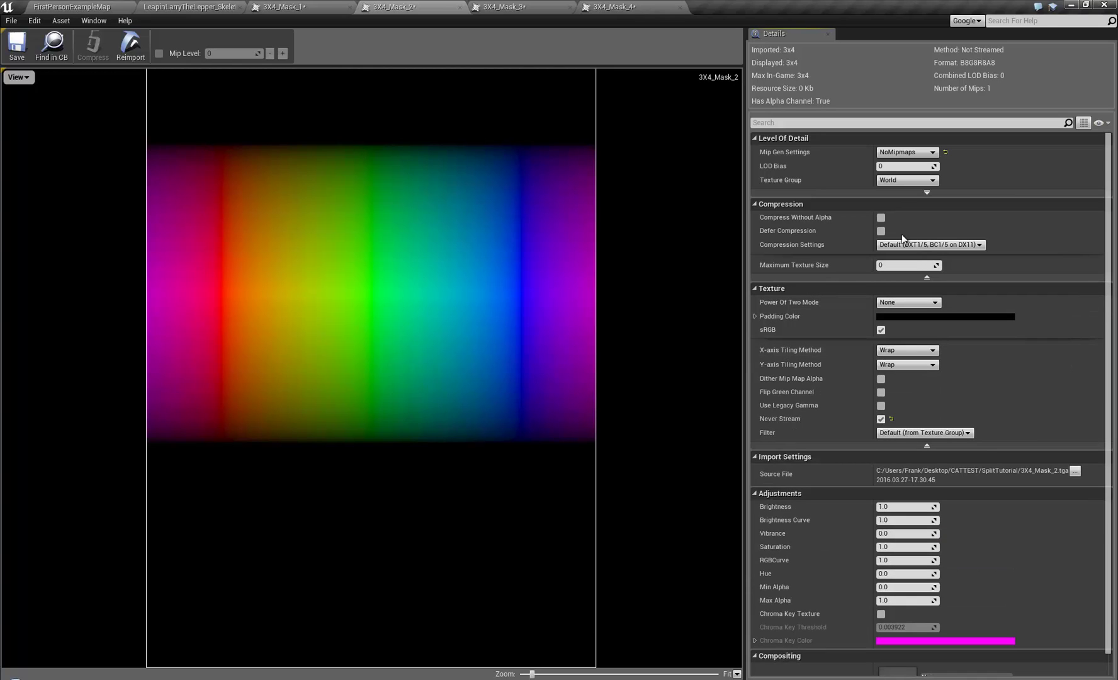
{"action": "left_click", "coordinate": [927, 192]}
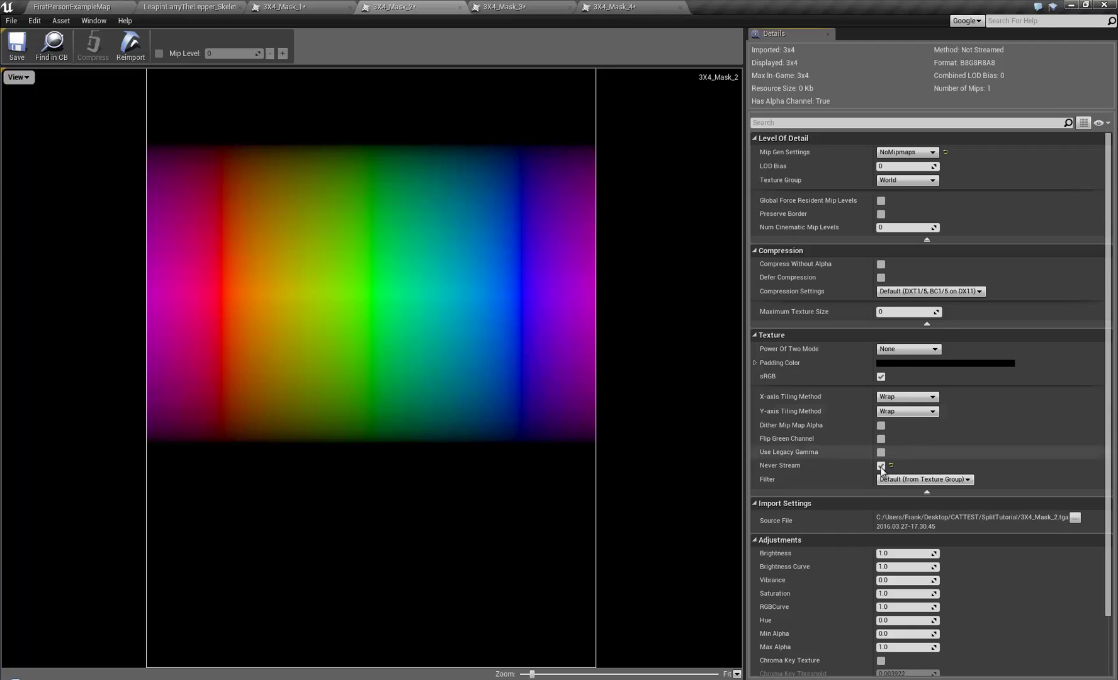
{"action": "left_click", "coordinate": [930, 492]}
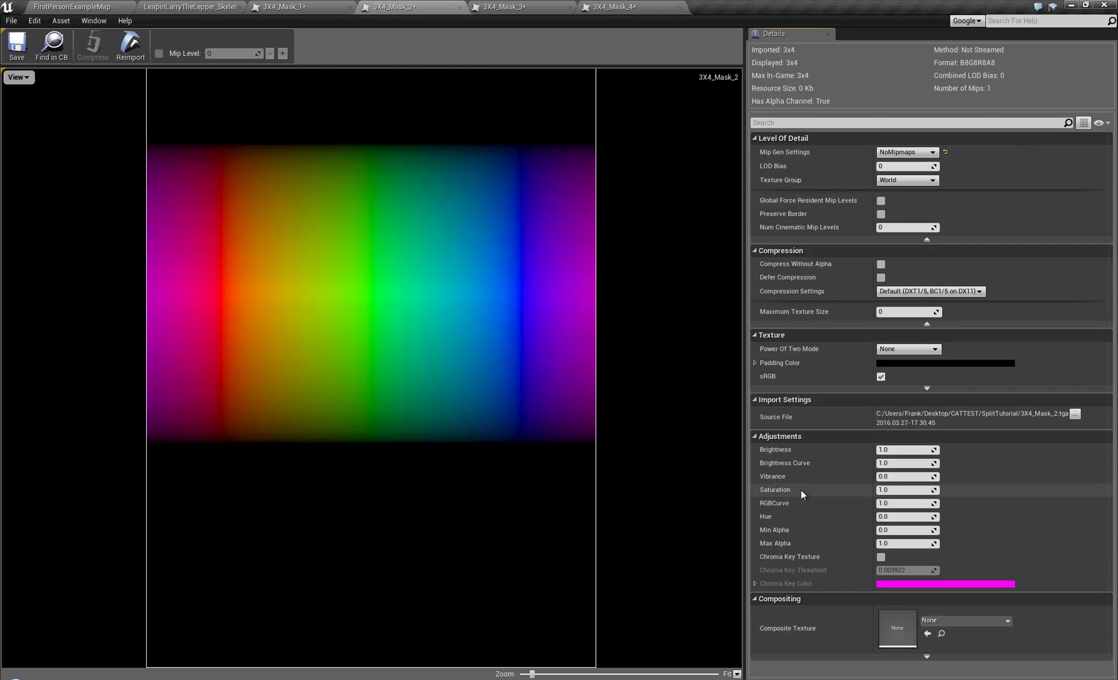
{"action": "left_click", "coordinate": [823, 126]}
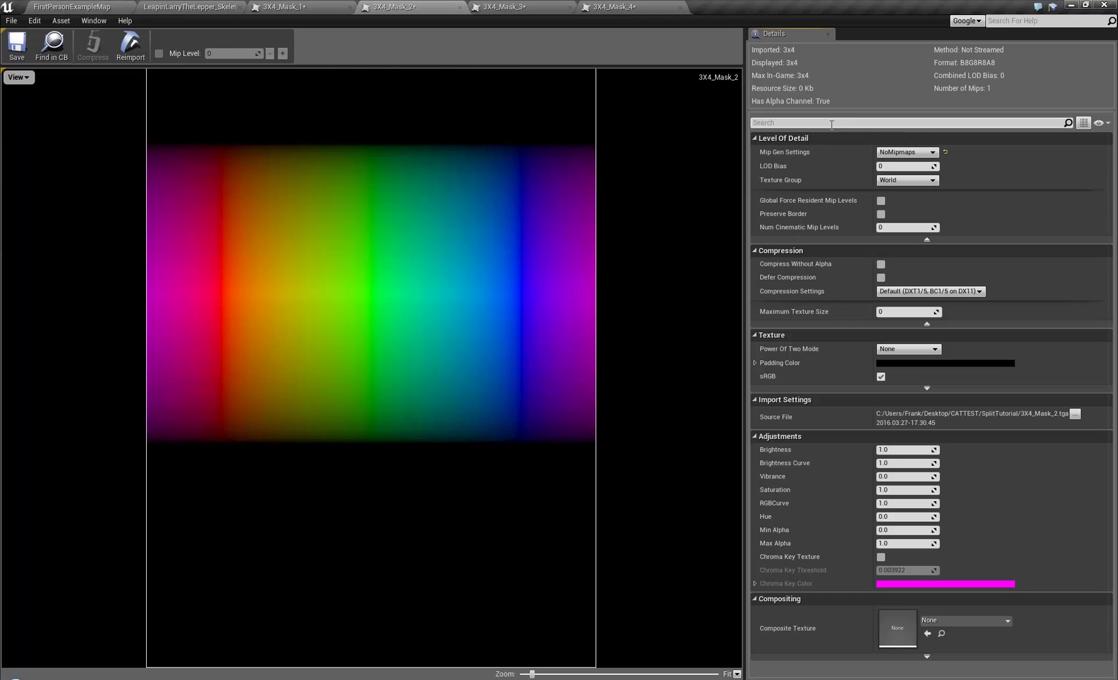
{"action": "type", "text": "filter"}
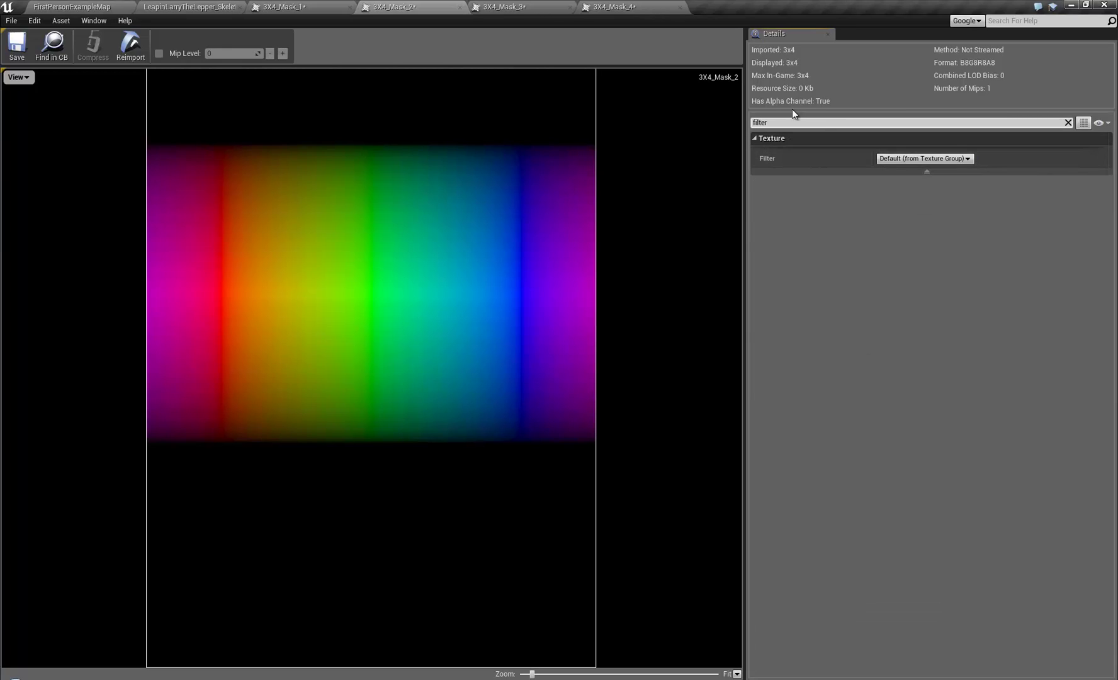
{"action": "left_click", "coordinate": [934, 160]}
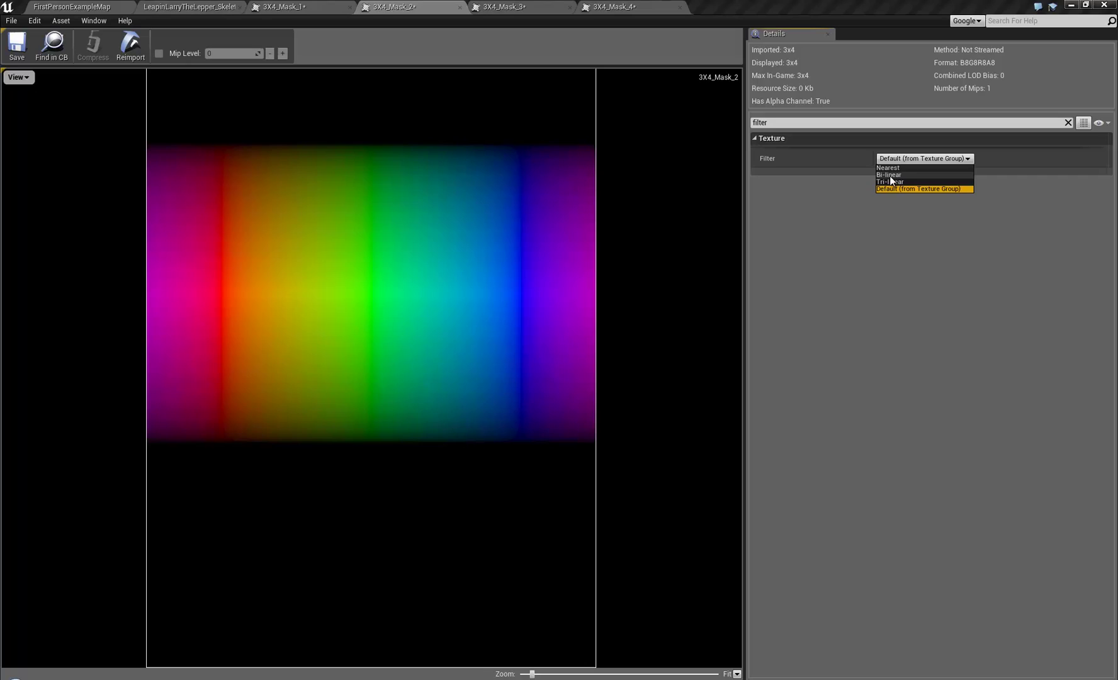
{"action": "left_click", "coordinate": [882, 168]}
Set Filter to Nearest on 3X4_Mask_3 and 3X4_Mask_4, then close the Mask_4, Mask_3 and Mask_2 tabs.
{"action": "left_click", "coordinate": [526, 14]}
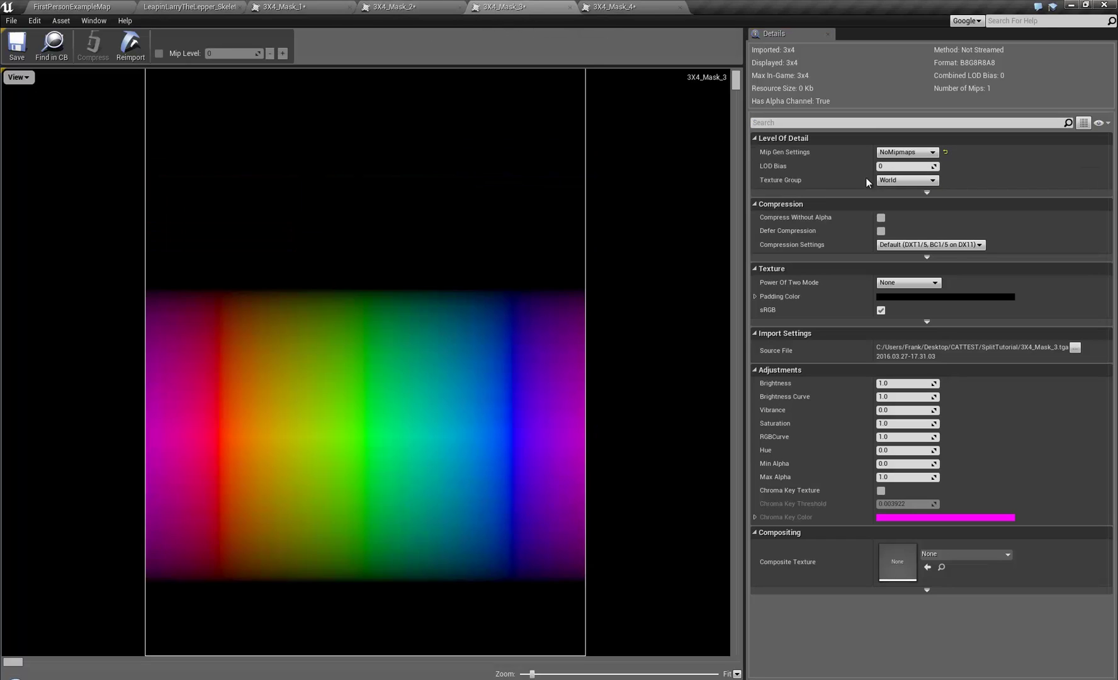
{"action": "type", "text": "filter"}
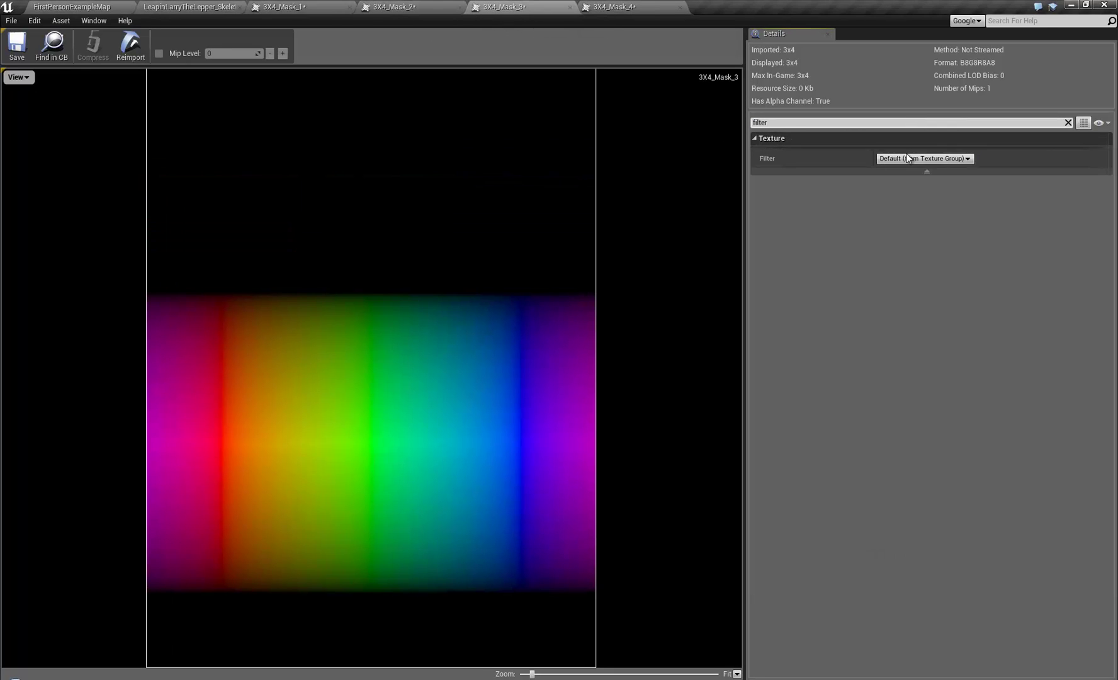
{"action": "left_click", "coordinate": [907, 158]}
{"action": "left_click", "coordinate": [885, 168]}
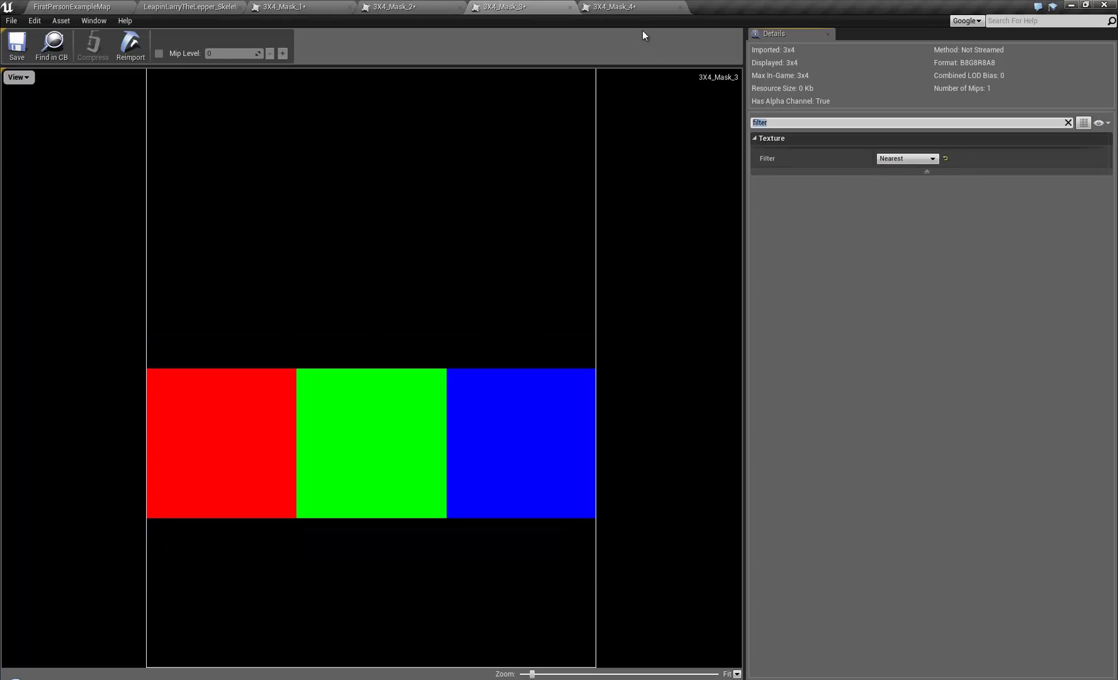
{"action": "left_click", "coordinate": [637, 11]}
{"action": "left_click", "coordinate": [802, 123]}
{"action": "type", "text": "filter"}
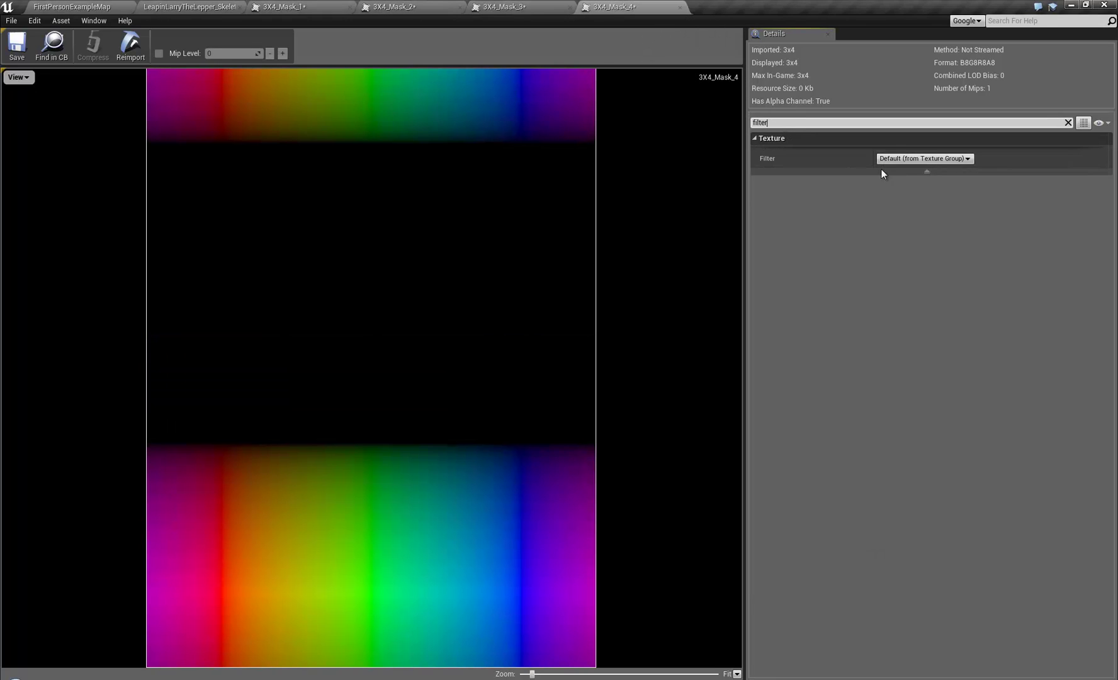
{"action": "left_click", "coordinate": [891, 158]}
{"action": "left_click", "coordinate": [885, 168]}
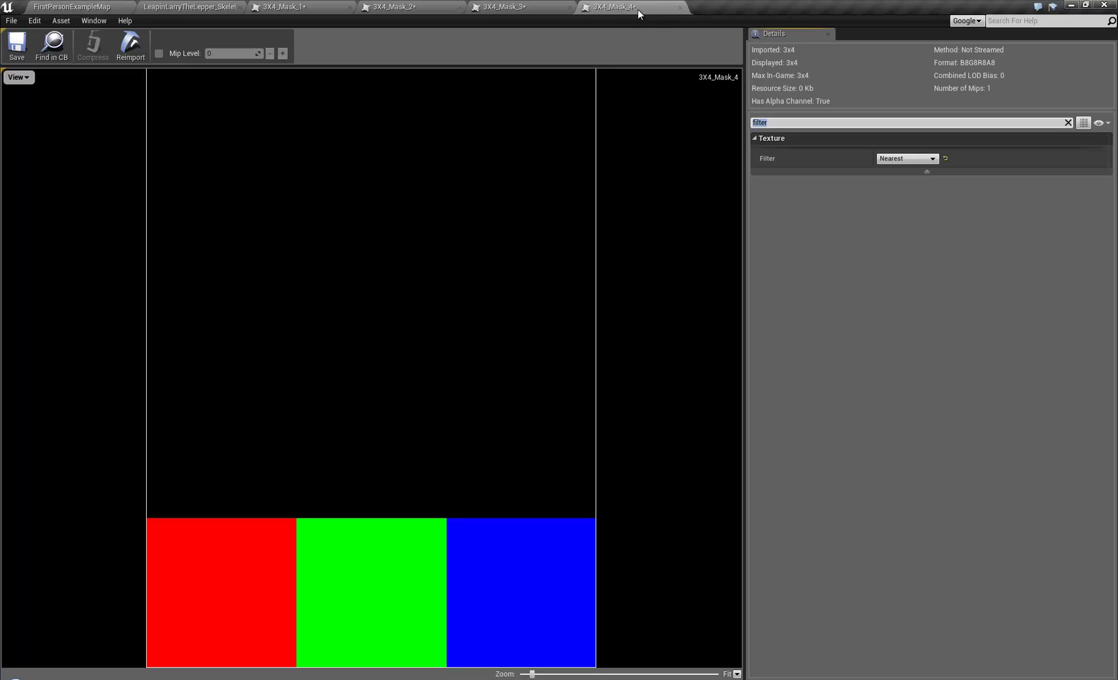
{"action": "left_click", "coordinate": [680, 7]}
{"action": "left_click", "coordinate": [569, 7]}
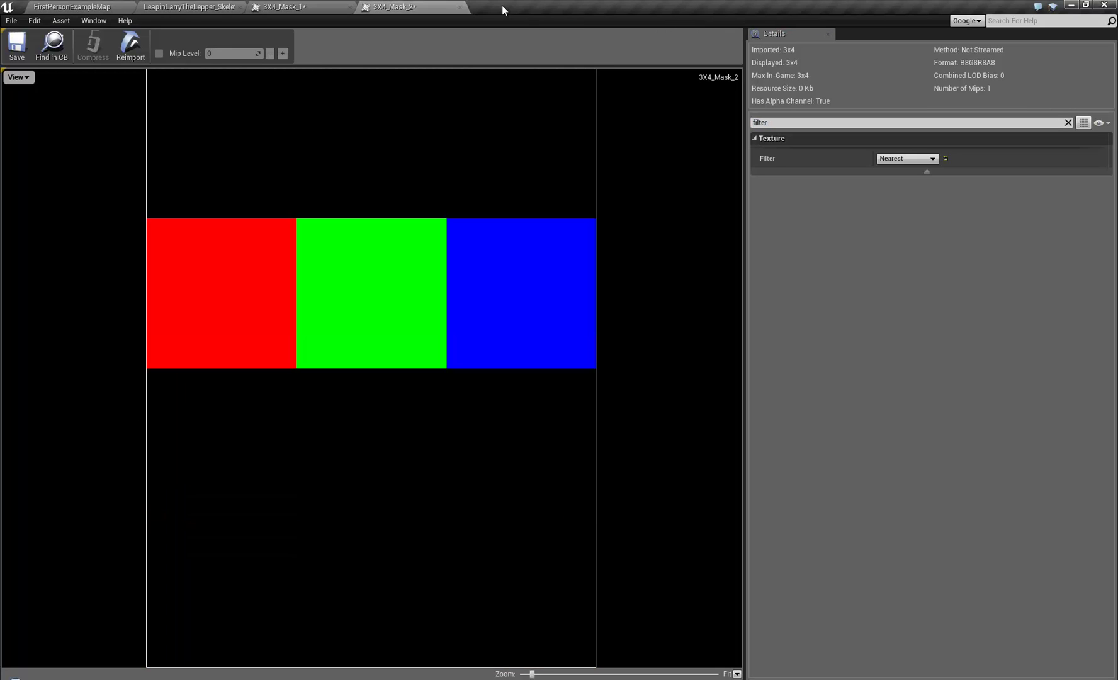
{"action": "left_click", "coordinate": [459, 8]}
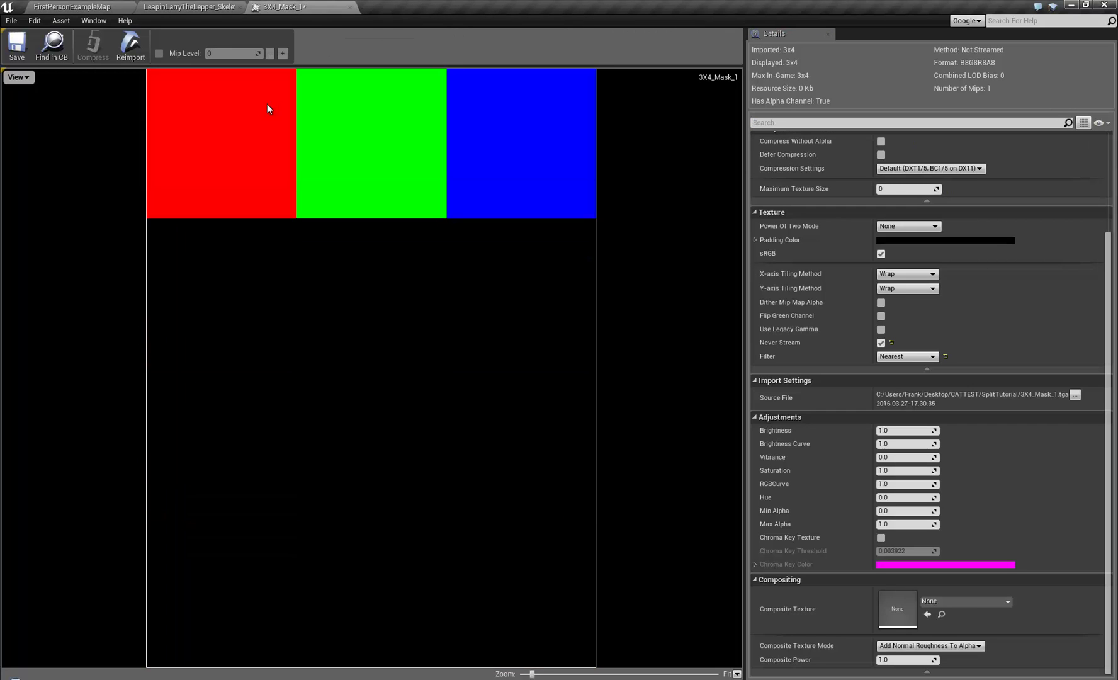
Show only the red and alpha channels in the 3X4_Mask_1 preview.
{"action": "left_click", "coordinate": [24, 80]}
{"action": "left_click", "coordinate": [7, 114]}
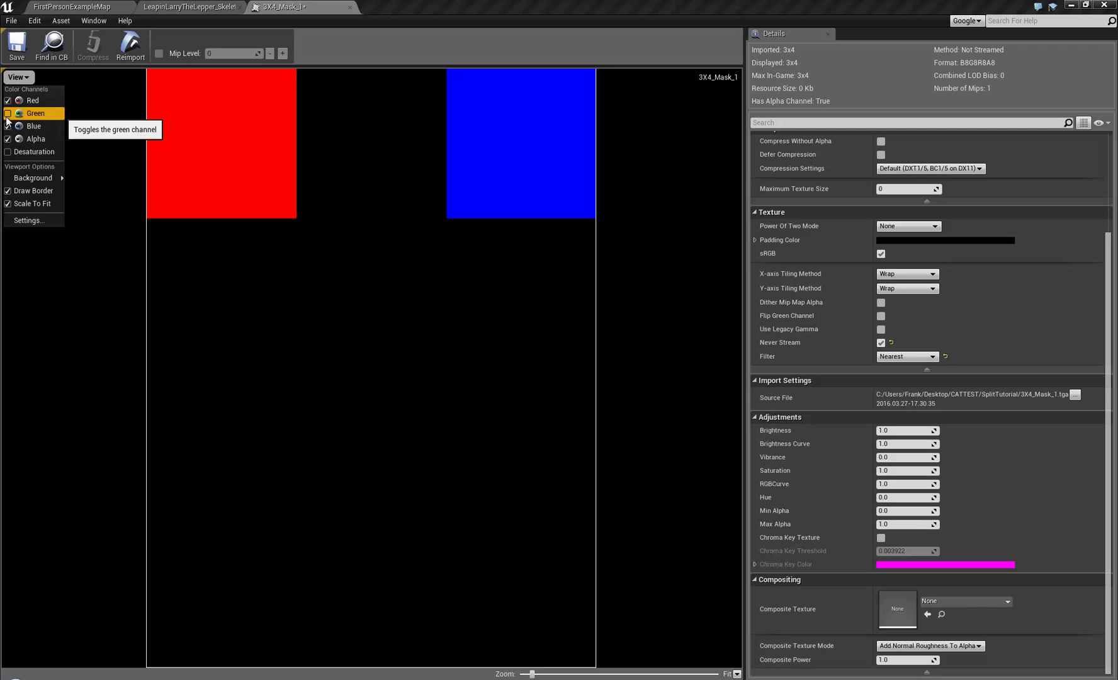
{"action": "left_click", "coordinate": [7, 126]}
{"action": "left_click", "coordinate": [8, 139]}
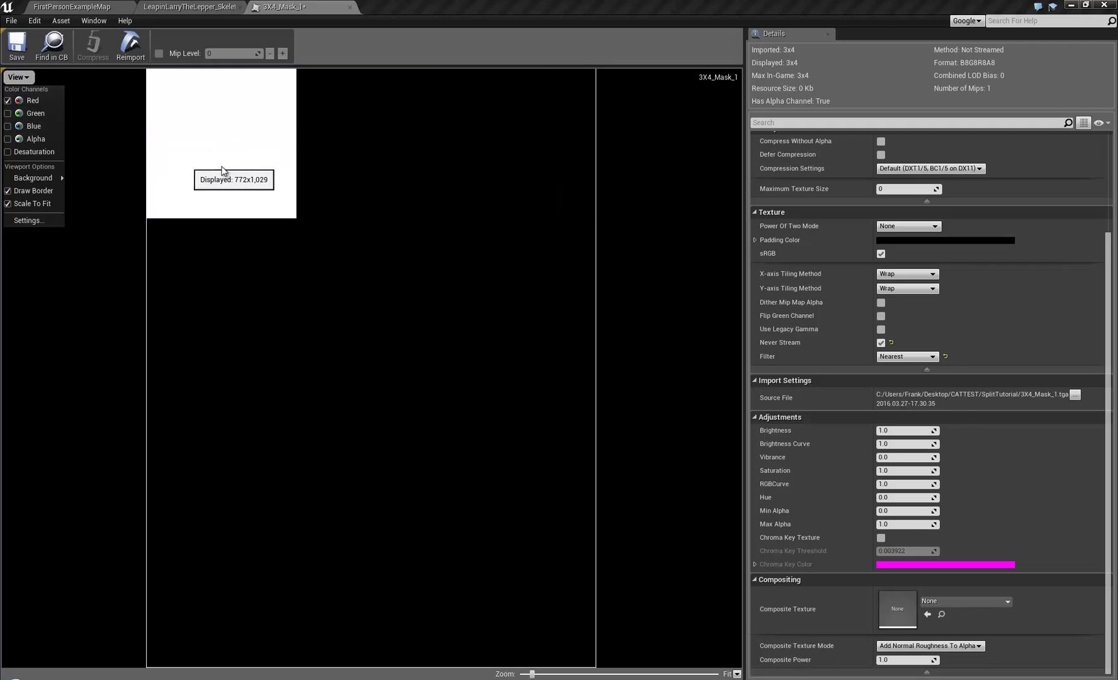
{"action": "left_click", "coordinate": [293, 53]}
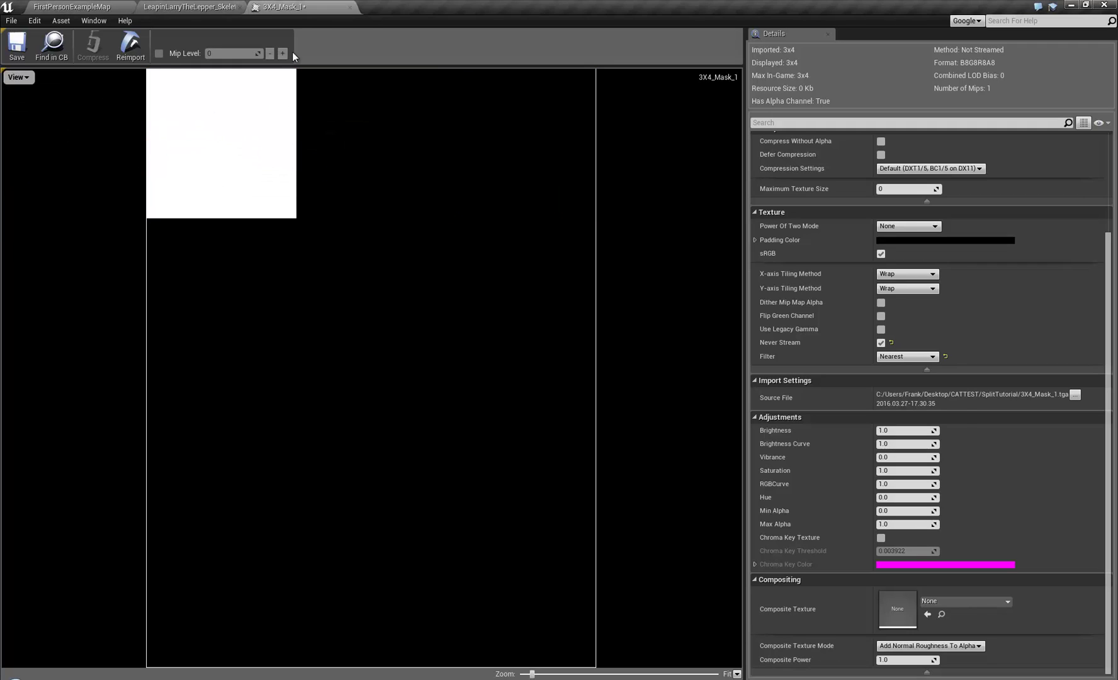
Close the Mask_1 editor, save the four mask textures, and select the 04_-_Default material.
{"action": "left_click", "coordinate": [350, 7]}
{"action": "left_click", "coordinate": [93, 7]}
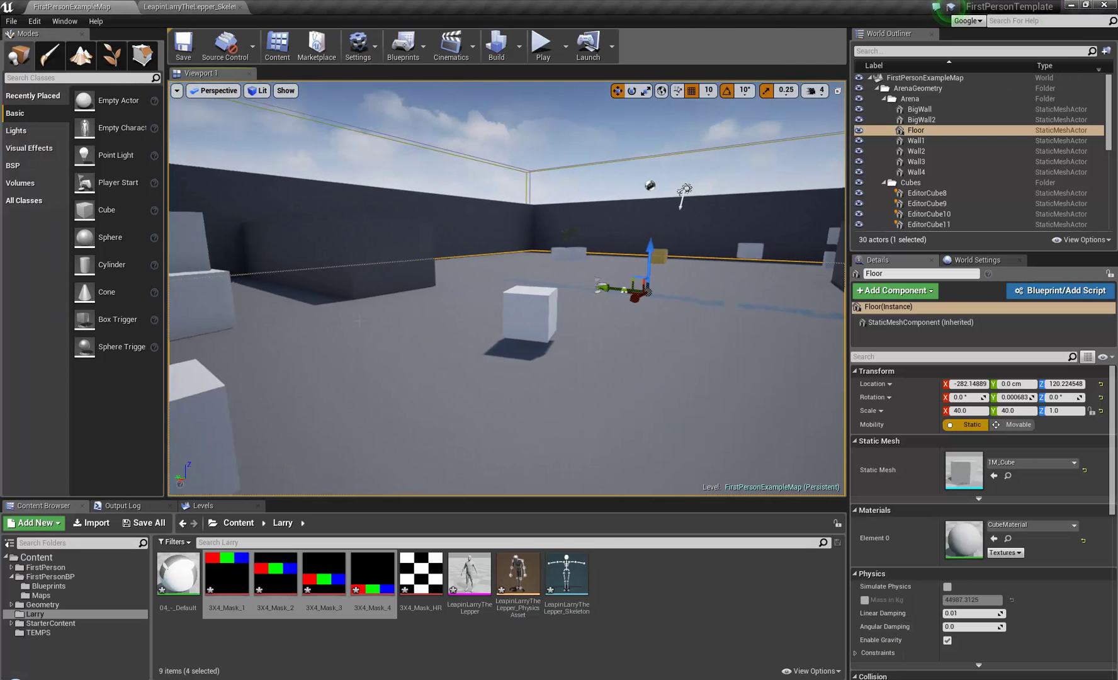
{"action": "right_click", "coordinate": [373, 573]}
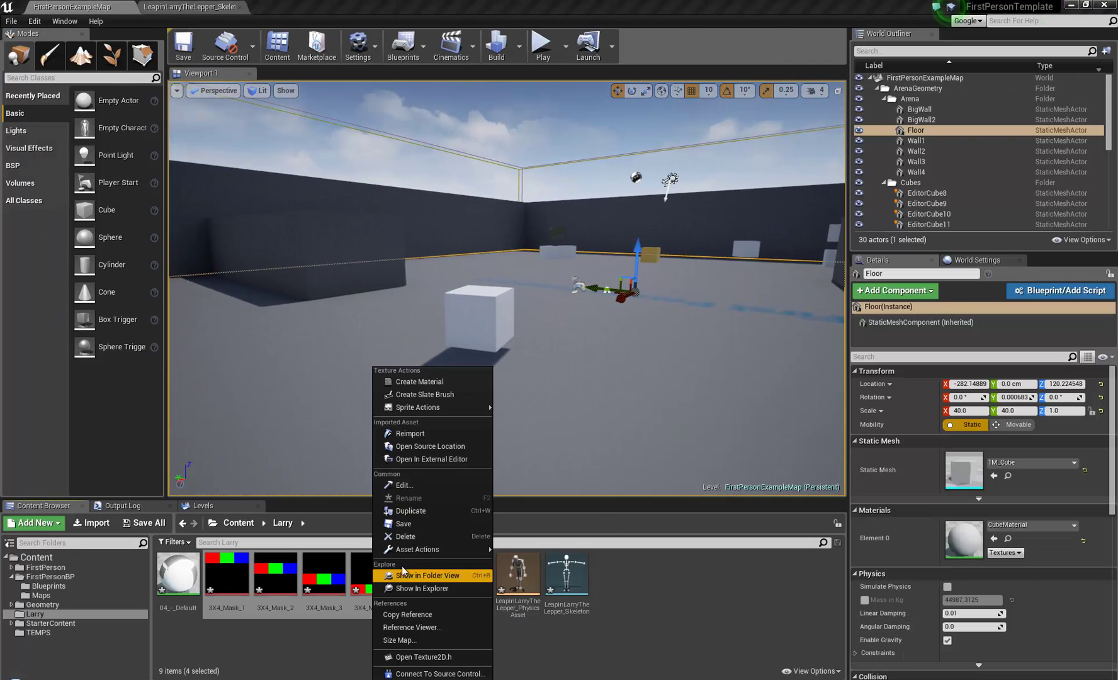
{"action": "left_click", "coordinate": [416, 523]}
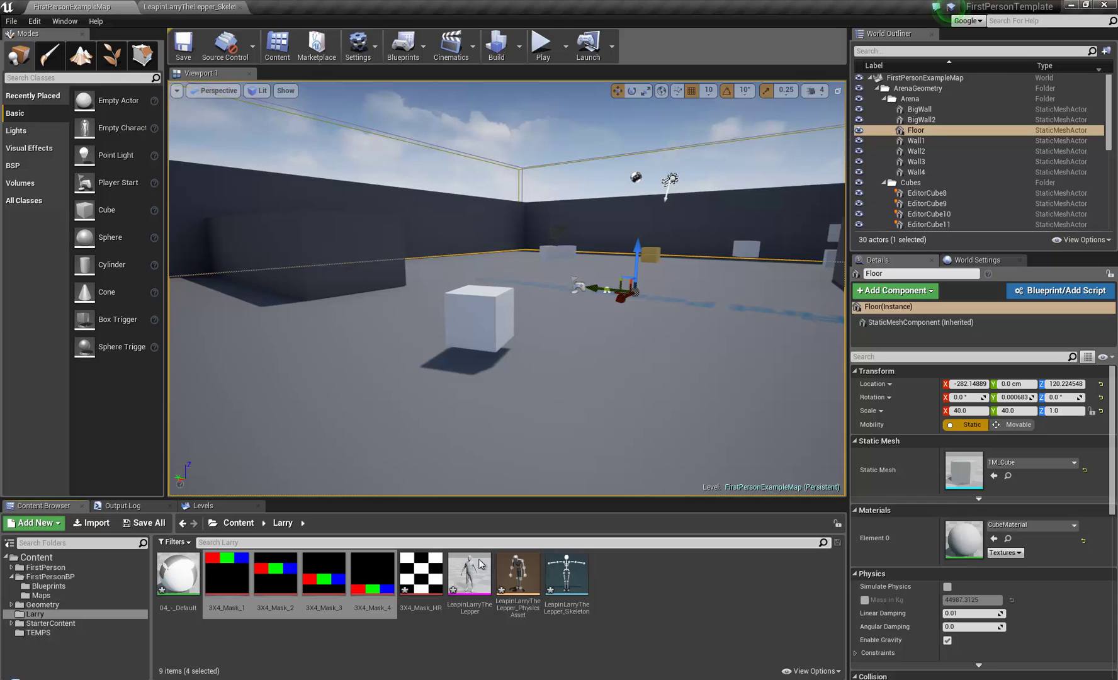
{"action": "left_click", "coordinate": [189, 569]}
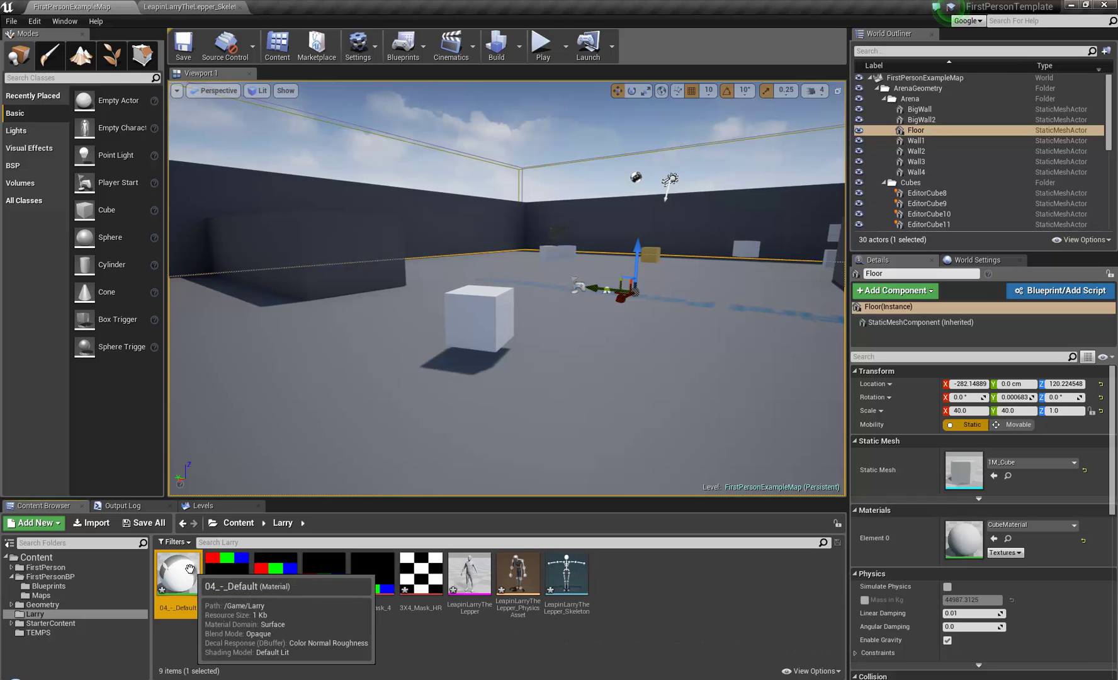
Open 04_-_Default and set its preview mesh to the LeapinLarryTheLepper character.
{"action": "double_click", "coordinate": [189, 569]}
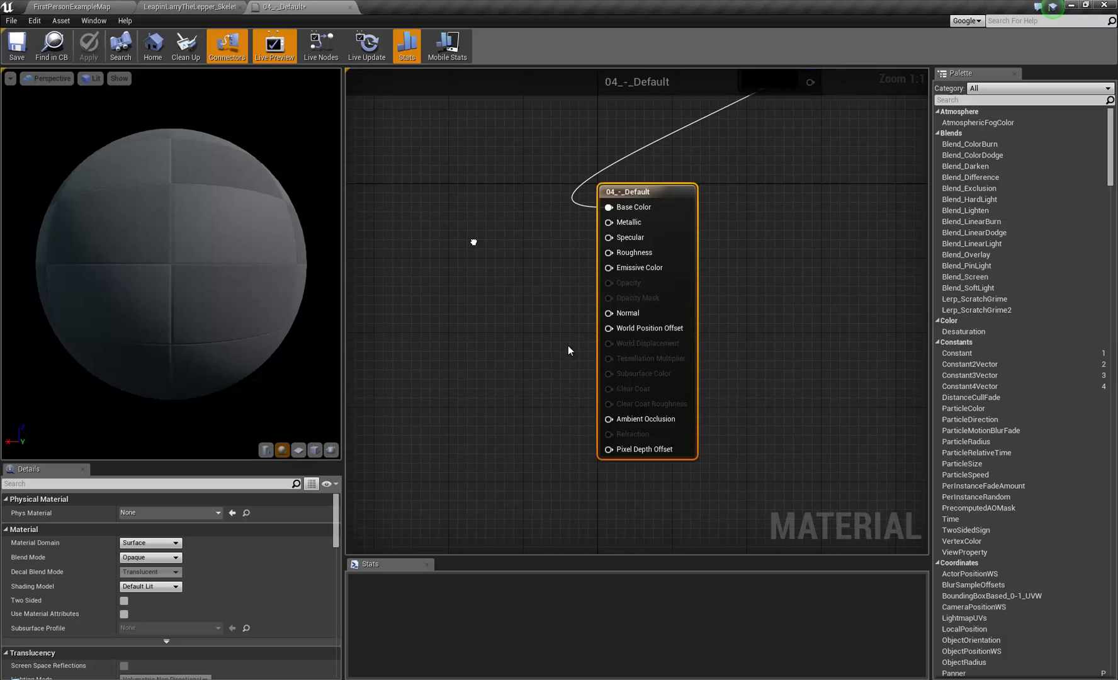
{"action": "left_click_drag", "start_coordinate": [552, 163], "coordinate": [489, 242]}
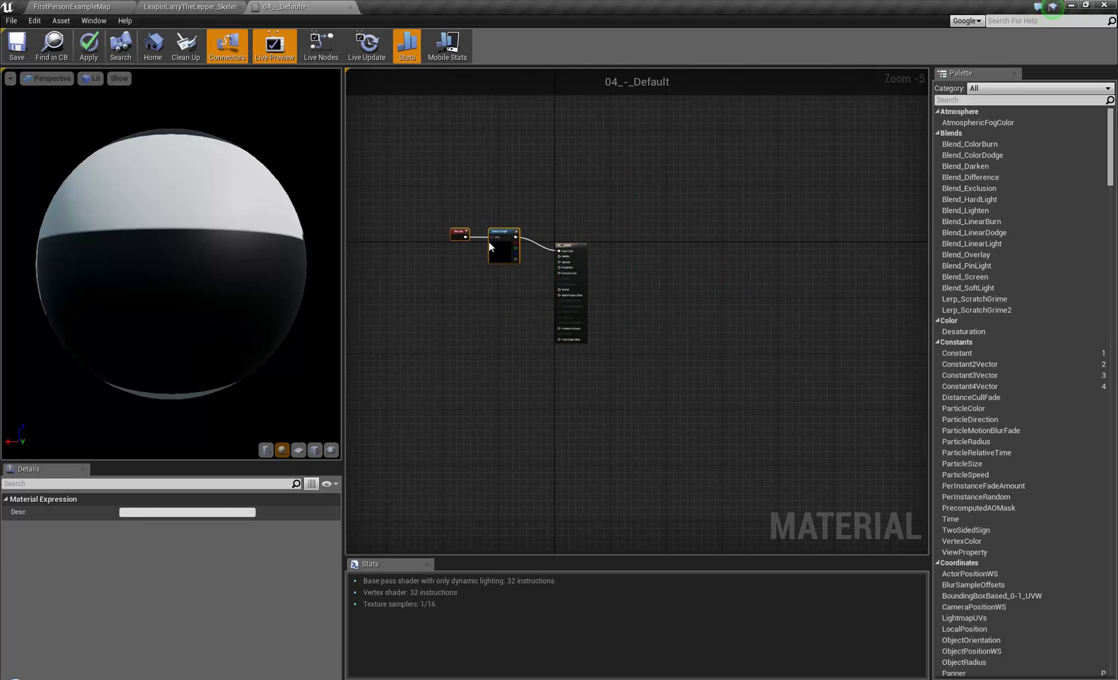
{"action": "left_click", "coordinate": [69, 7]}
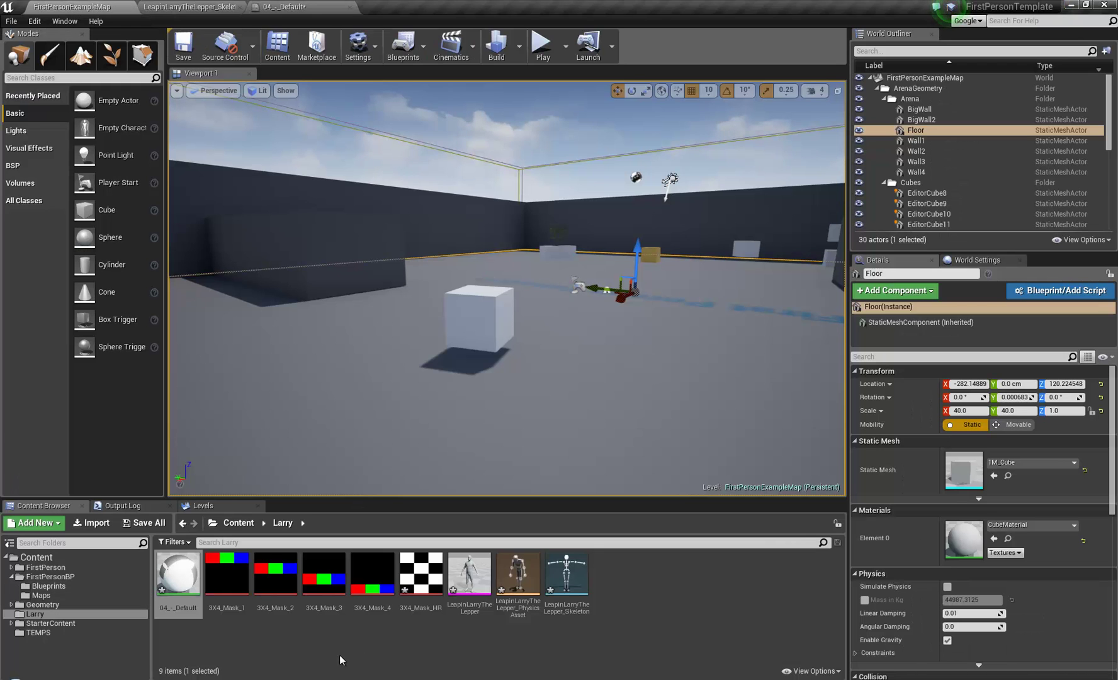
{"action": "left_click", "coordinate": [478, 571]}
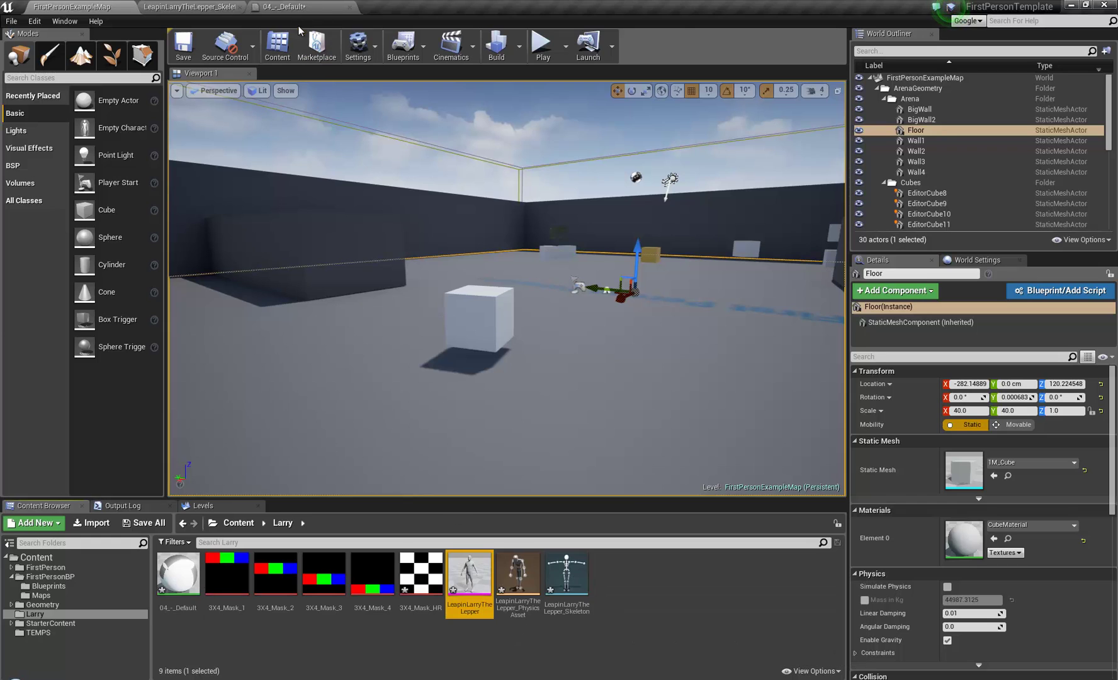
{"action": "left_click", "coordinate": [280, 7]}
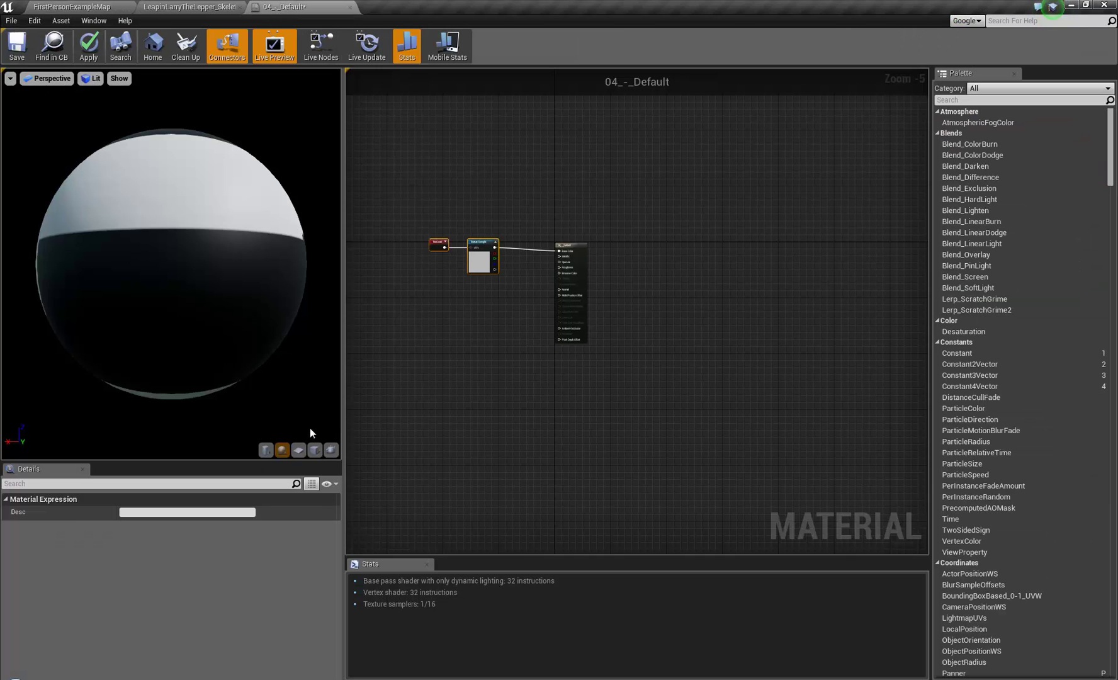
{"action": "left_click", "coordinate": [330, 450]}
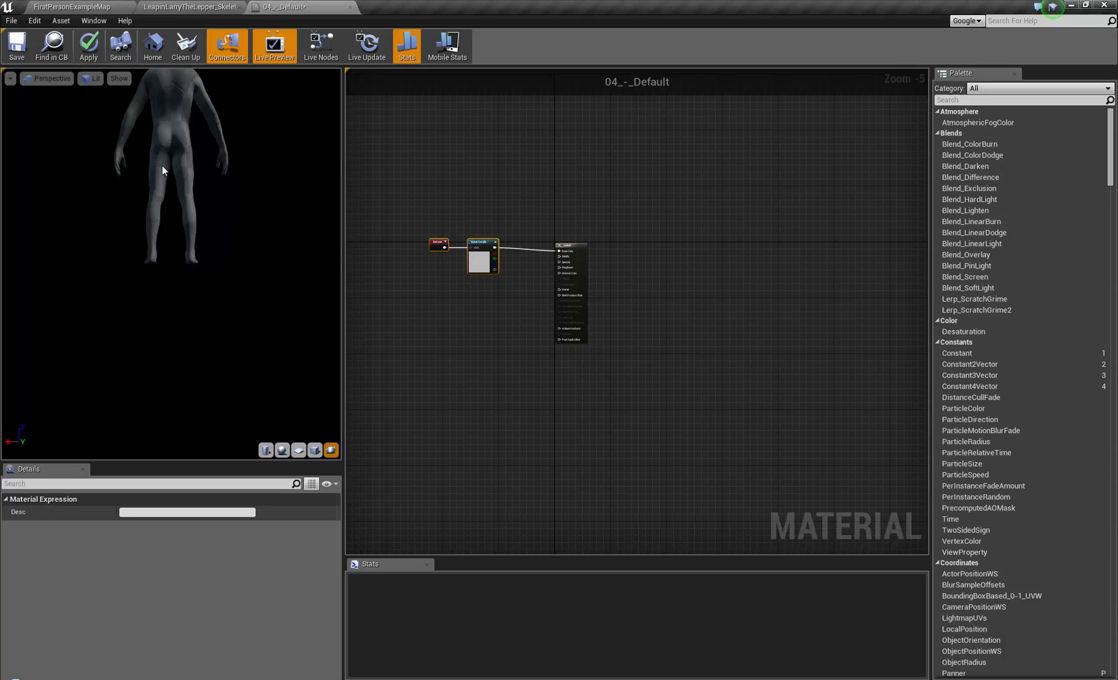
Turn the preview to the character's front and select the Texture Sample node.
{"action": "scroll", "coordinate": [187, 177], "scroll_direction": "up", "scroll_amount": 7}
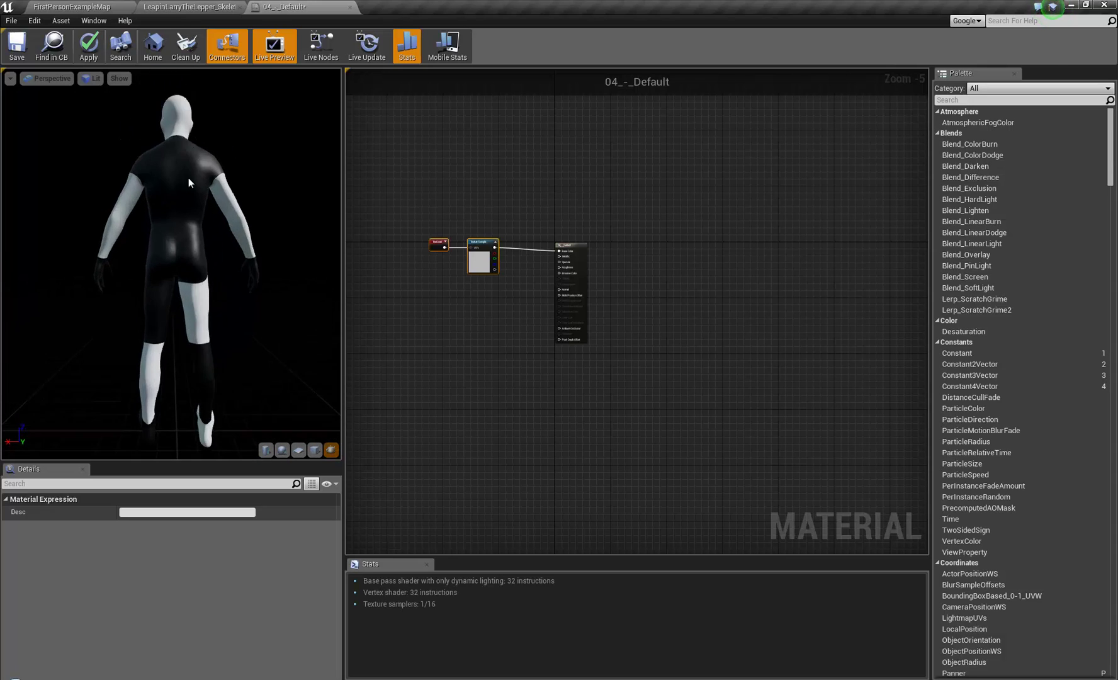
{"action": "left_click_drag", "start_coordinate": [117, 193], "coordinate": [117, 255]}
{"action": "scroll", "coordinate": [474, 289], "scroll_direction": "up", "scroll_amount": 6}
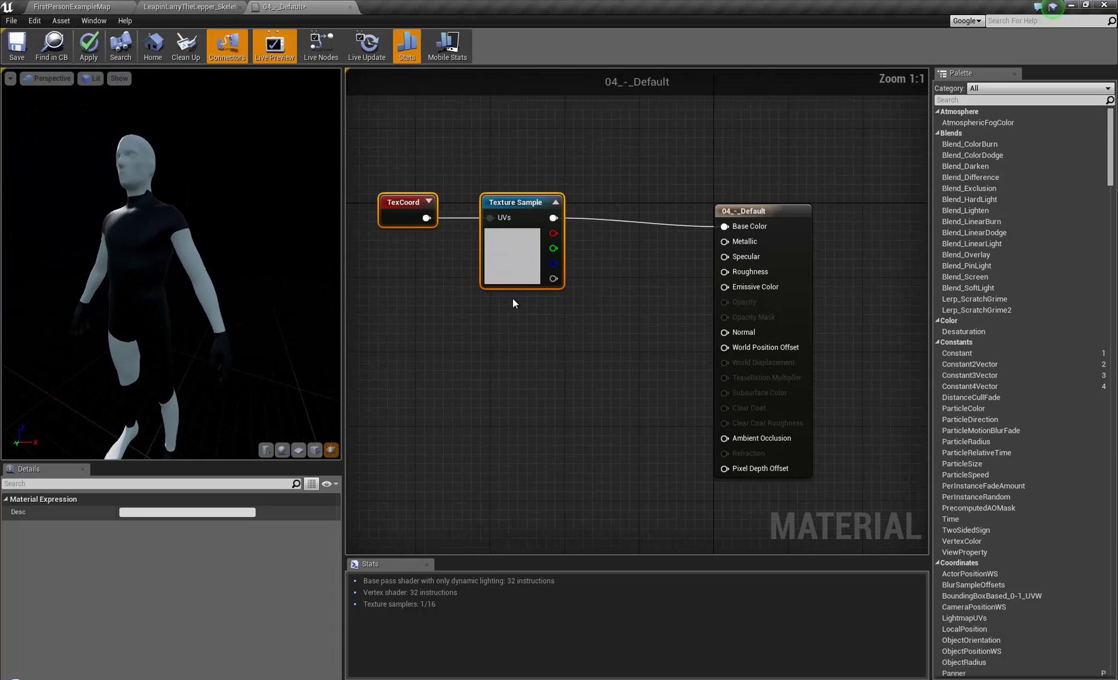
{"action": "left_click", "coordinate": [530, 263]}
Replace the Texture Sample with an orange Constant3Vector (1, 0.3, 0) wired into Base Color.
{"action": "key", "text": "Delete"}
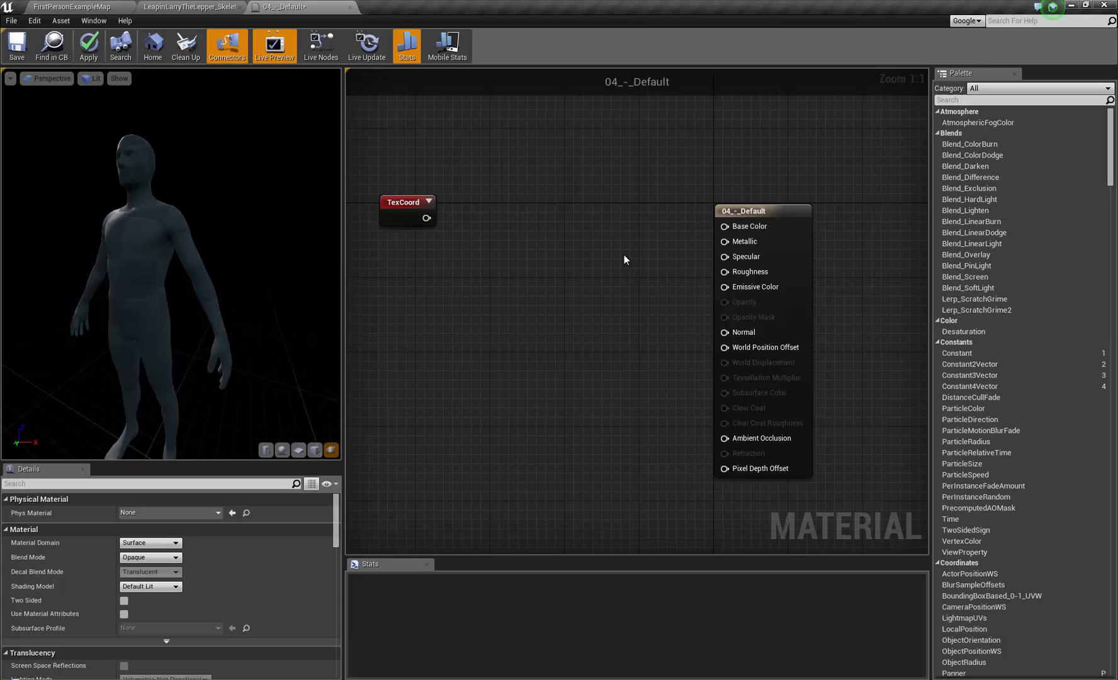
{"action": "left_click", "coordinate": [606, 212]}
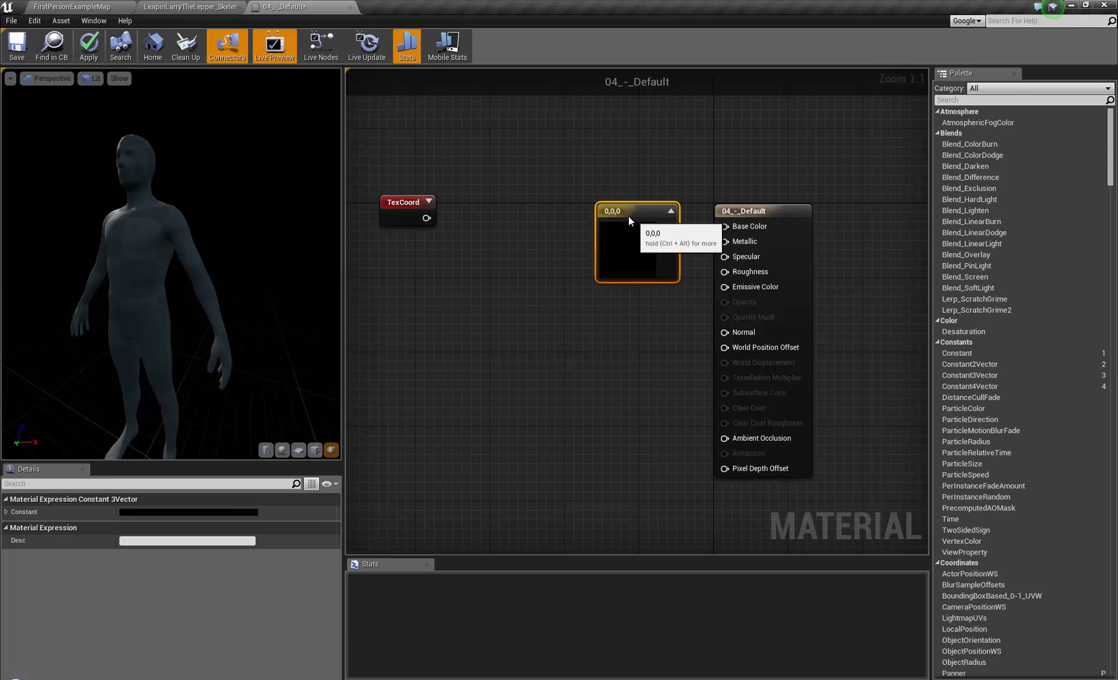
{"action": "left_click_drag", "start_coordinate": [629, 216], "coordinate": [548, 216]}
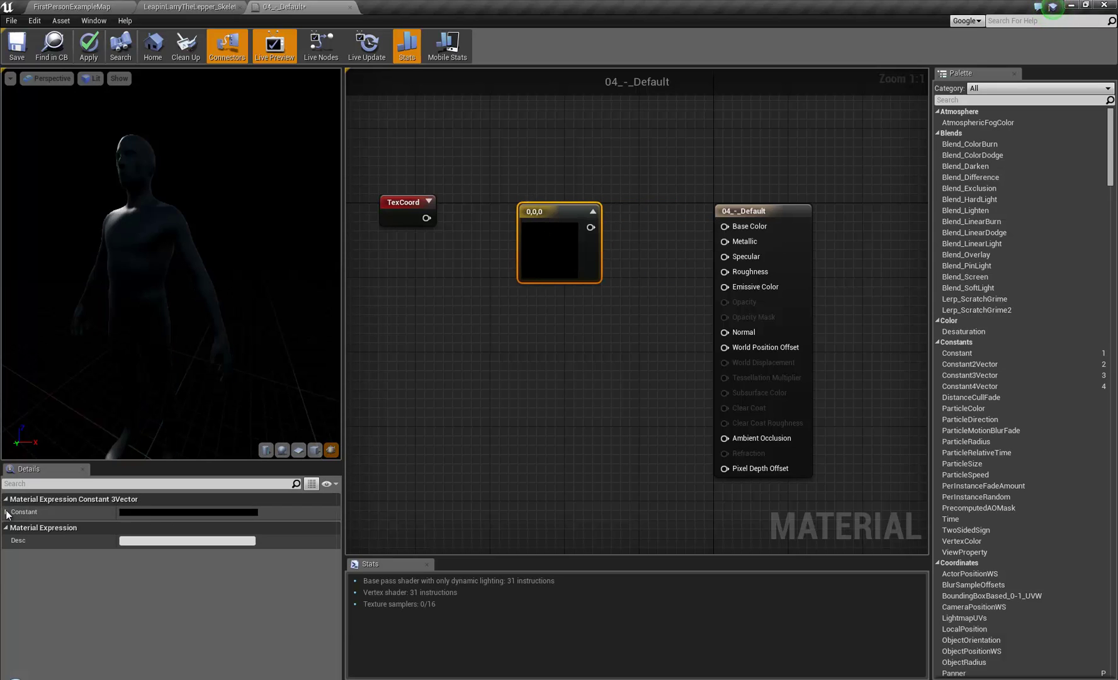
{"action": "left_click", "coordinate": [152, 513]}
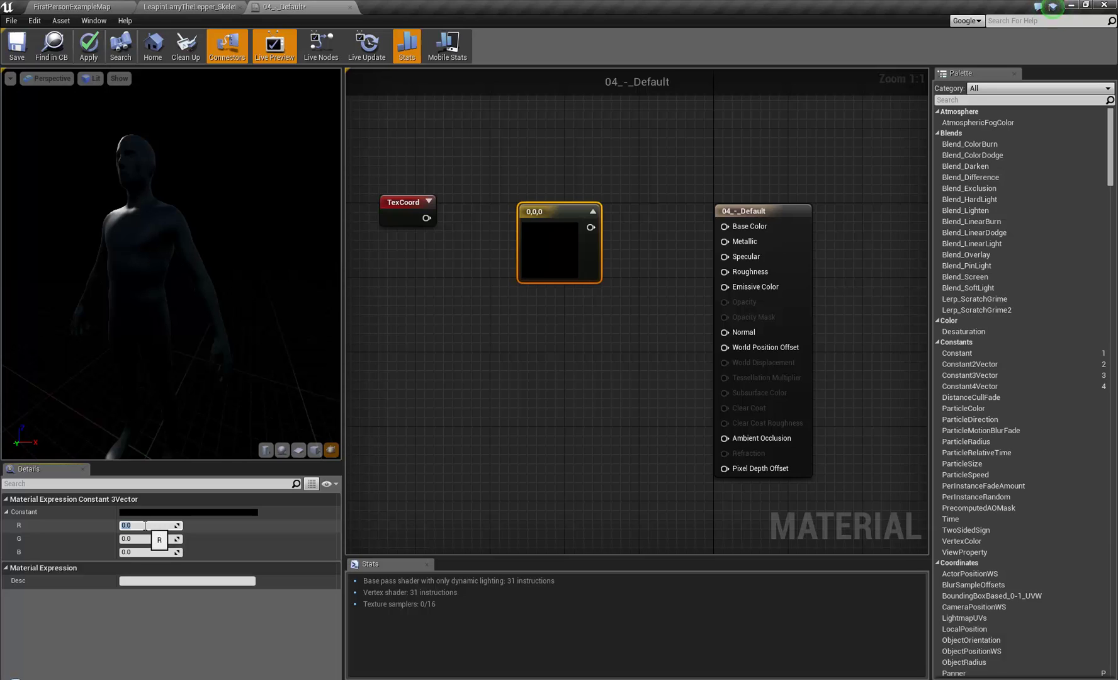
{"action": "left_click", "coordinate": [145, 526]}
{"action": "type", "text": "1"}
{"action": "key", "text": "Tab"}
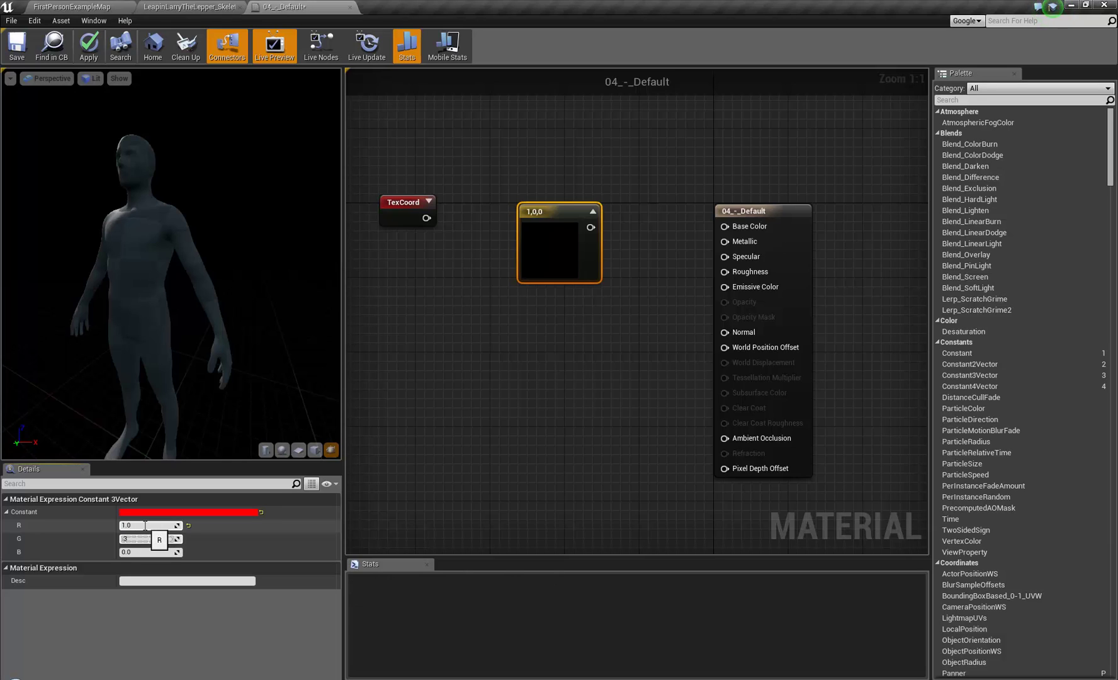
{"action": "type", "text": ".3"}
{"action": "key", "text": "Return"}
{"action": "left_click_drag", "start_coordinate": [592, 228], "coordinate": [710, 236]}
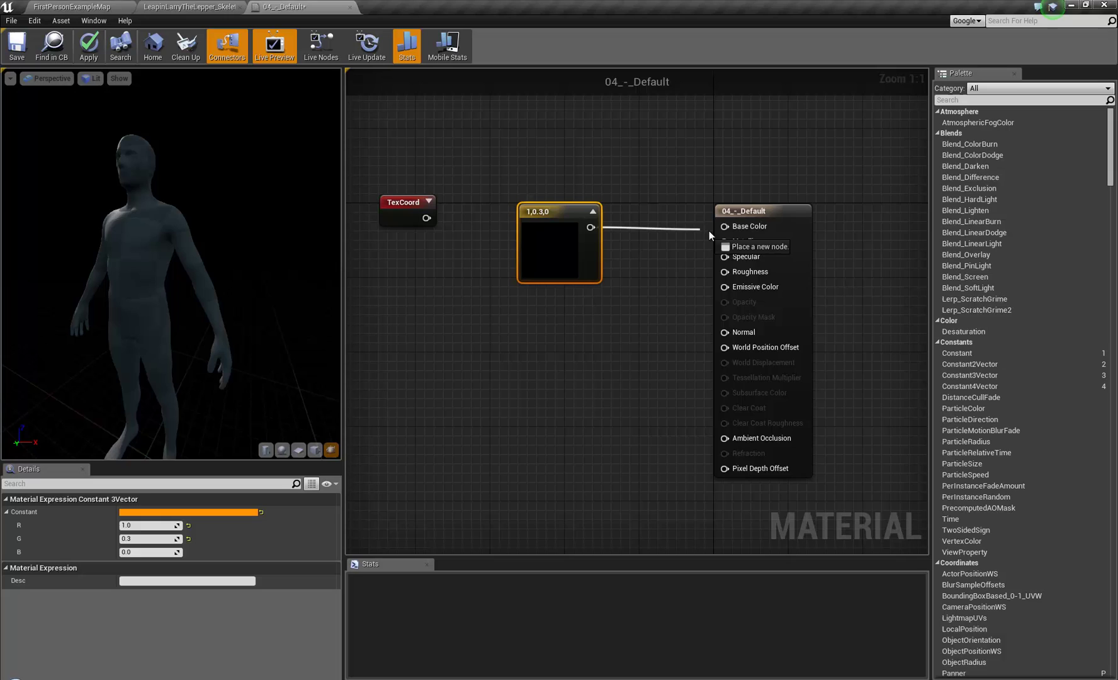
Add two scalar constants and plug one set to 1 into Metallic.
{"action": "left_click", "coordinate": [532, 326]}
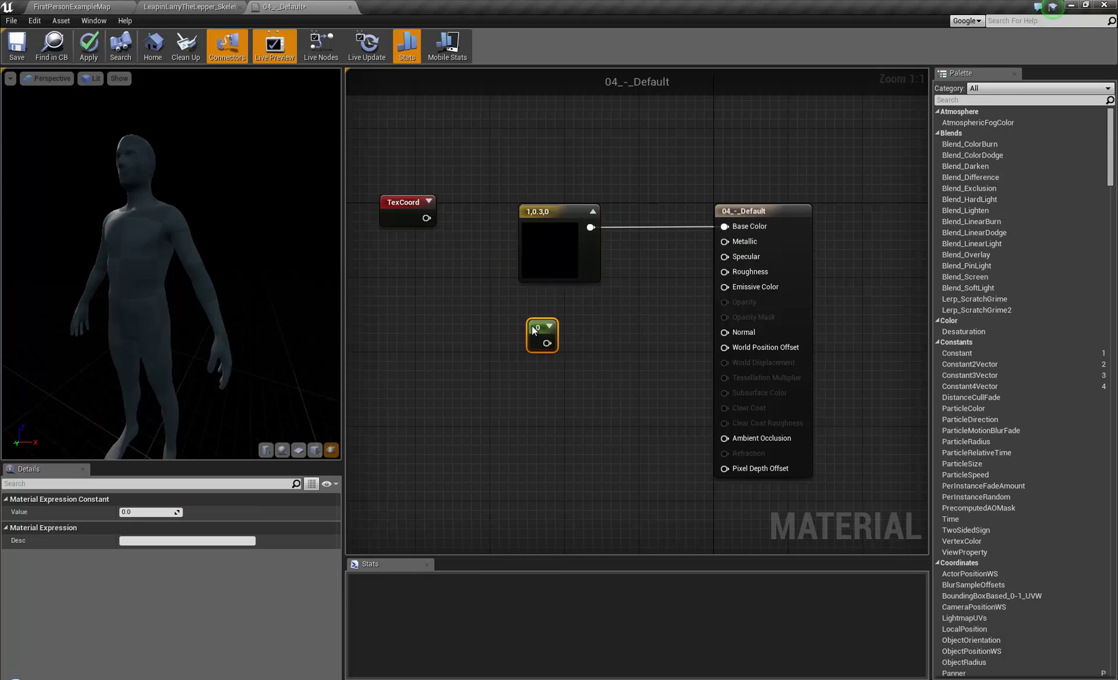
{"action": "left_click", "coordinate": [544, 383]}
{"action": "left_click", "coordinate": [539, 328]}
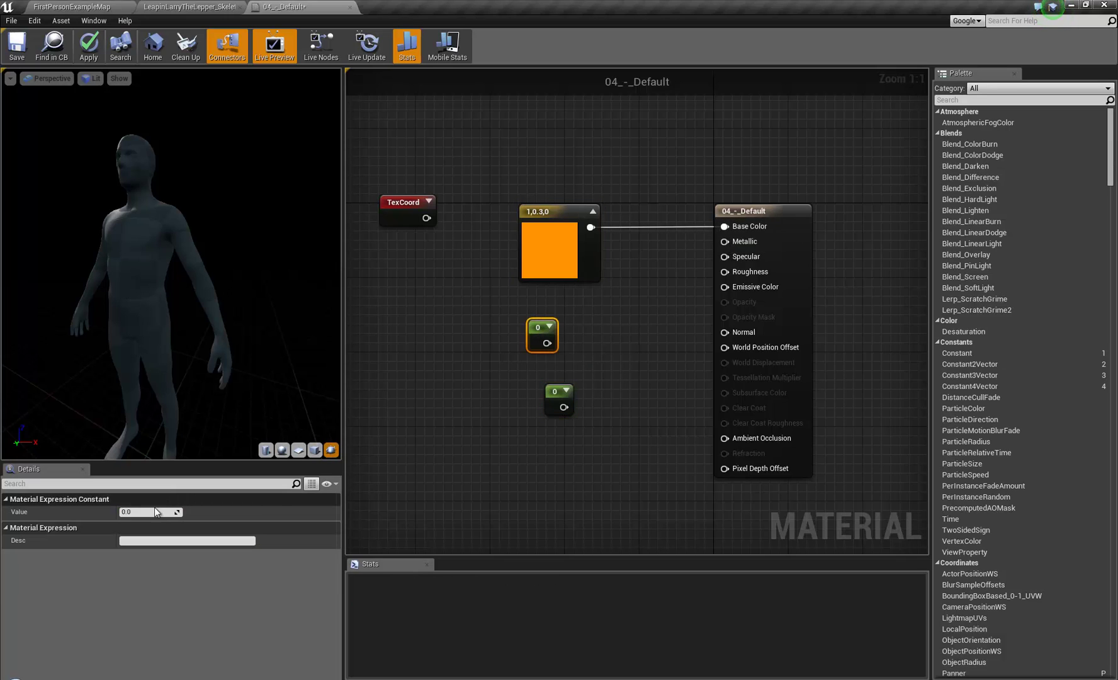
{"action": "left_click", "coordinate": [147, 512]}
{"action": "type", "text": "1"}
{"action": "left_click", "coordinate": [630, 390]}
{"action": "left_click", "coordinate": [559, 391]}
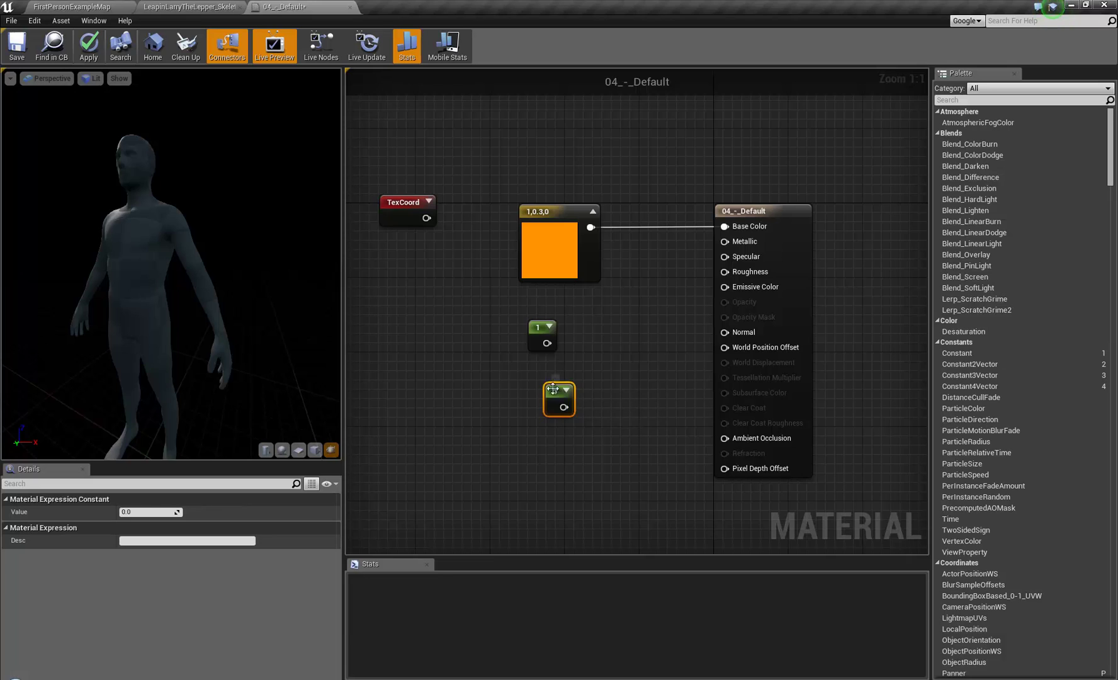
{"action": "left_click_drag", "start_coordinate": [548, 344], "coordinate": [725, 244]}
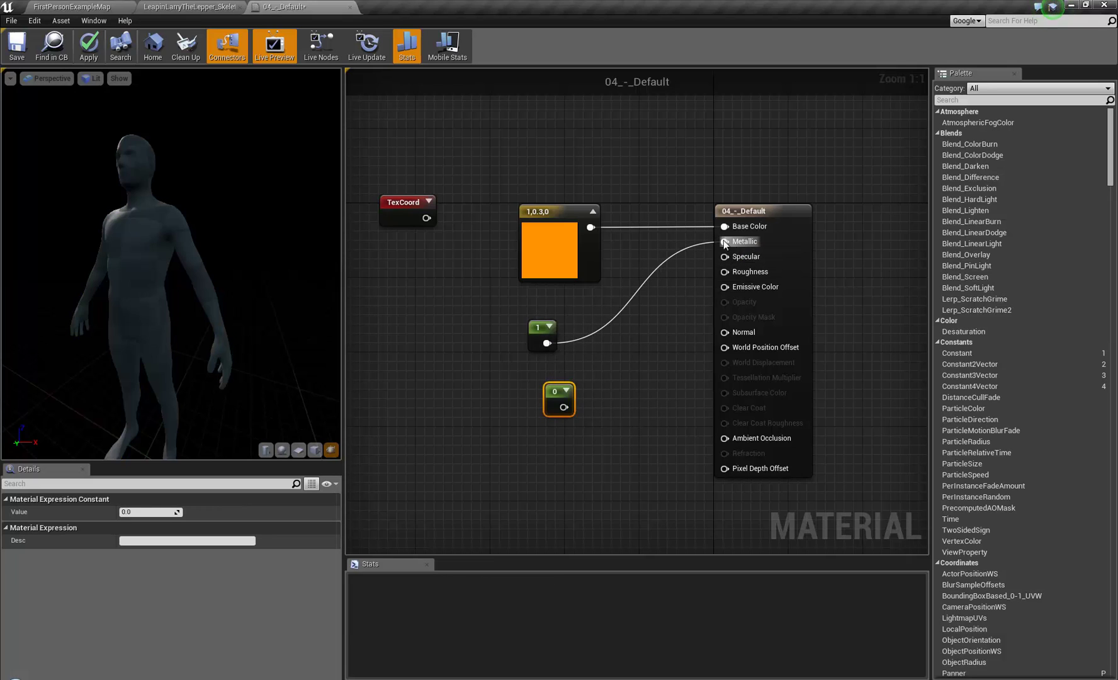
Connect the other constant to Roughness with a value of 0.25, checking the glossy preview.
{"action": "left_click_drag", "start_coordinate": [160, 244], "coordinate": [137, 276]}
{"action": "mouse_move", "coordinate": [169, 196]}
{"action": "right_mouse_down"}
{"action": "mouse_move", "coordinate": [192, 265]}
{"action": "mouse_move", "coordinate": [201, 227]}
{"action": "mouse_move", "coordinate": [165, 194]}
{"action": "right_mouse_up"}
{"action": "middle_click_drag", "start_coordinate": [165, 195], "coordinate": [177, 216]}
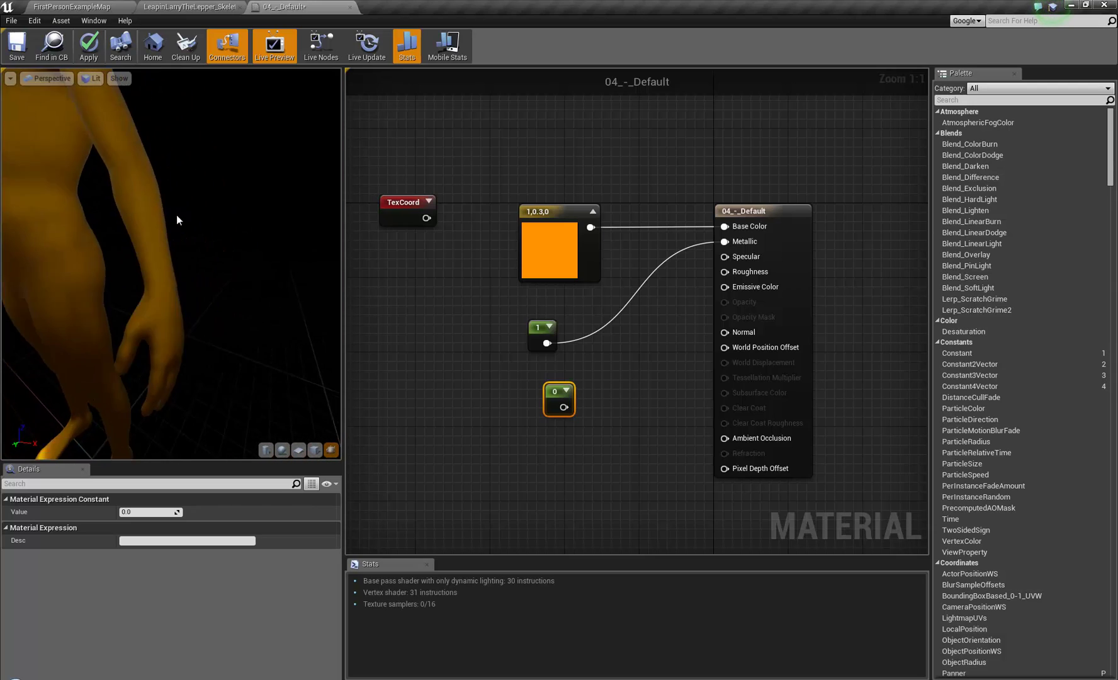
{"action": "right_click_drag", "start_coordinate": [176, 215], "coordinate": [279, 259]}
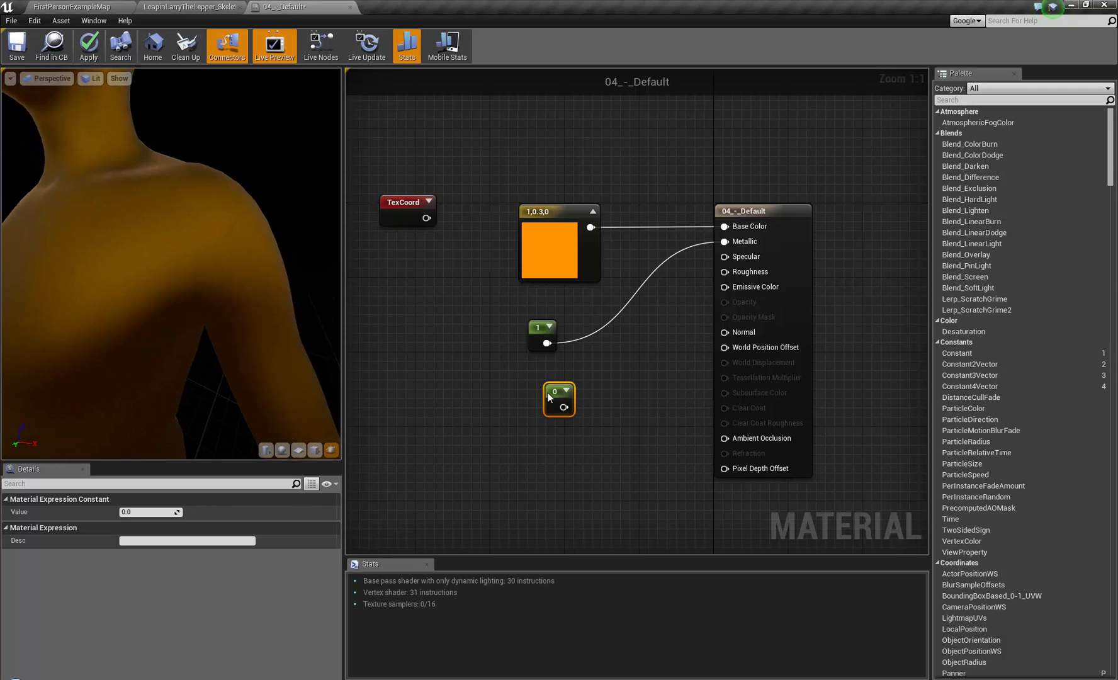
{"action": "left_click_drag", "start_coordinate": [564, 406], "coordinate": [725, 272]}
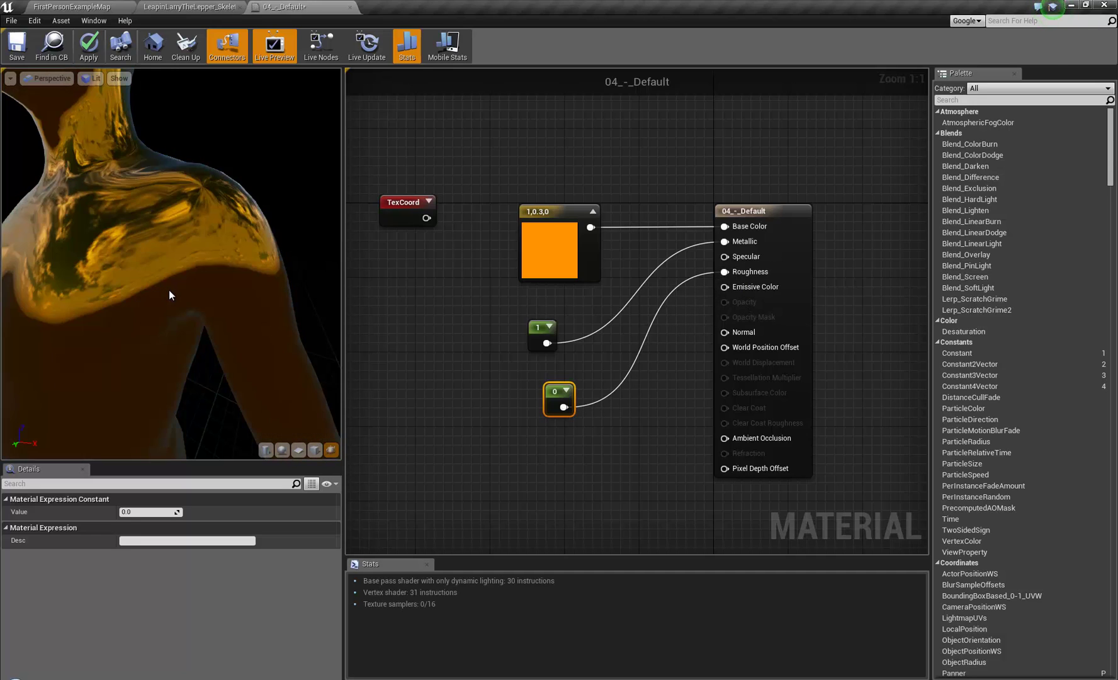
{"action": "left_click_drag", "start_coordinate": [160, 288], "coordinate": [122, 315]}
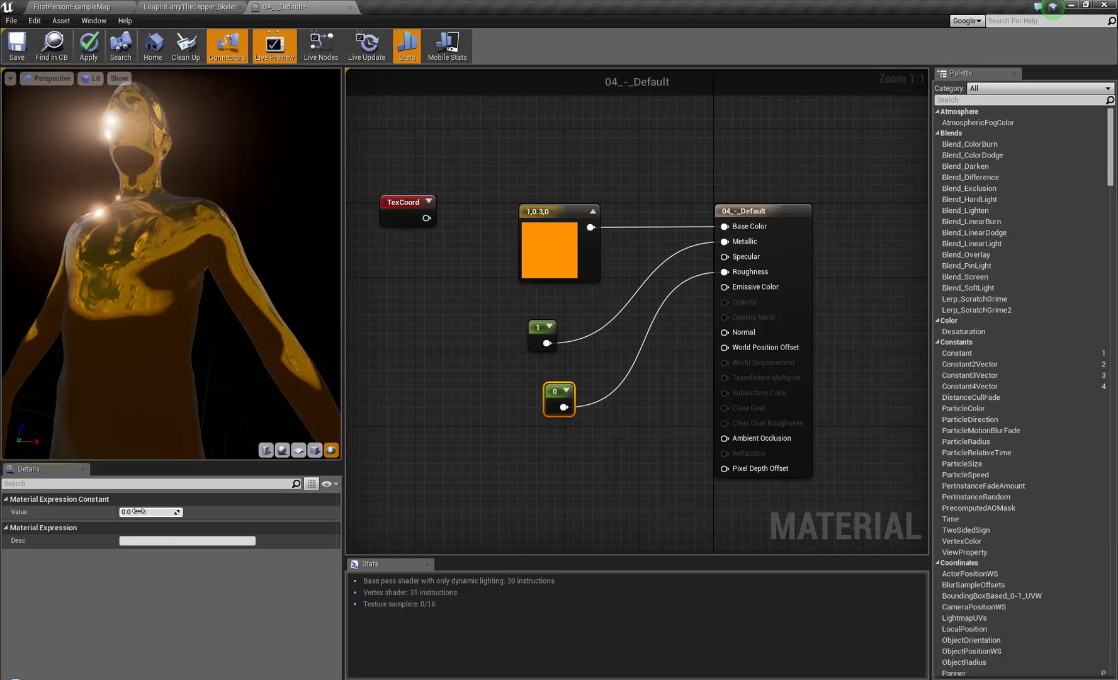
{"action": "key", "text": "Return"}
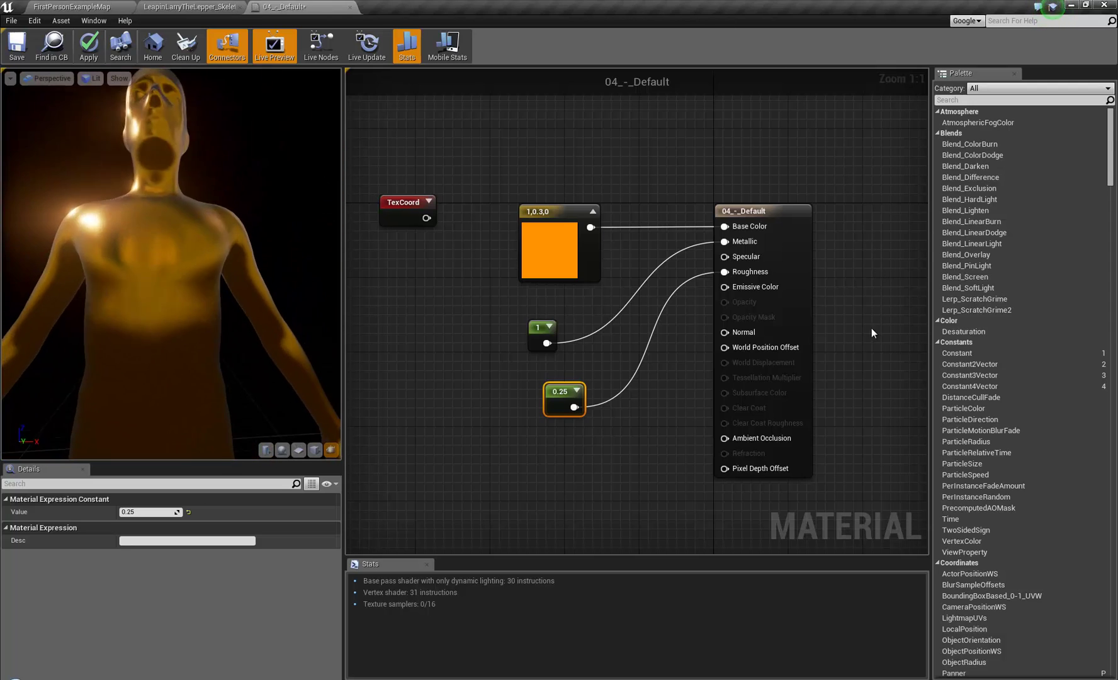
Move the TexCoord node further left to make room in the graph.
{"action": "right_click_drag", "start_coordinate": [501, 321], "coordinate": [548, 330]}
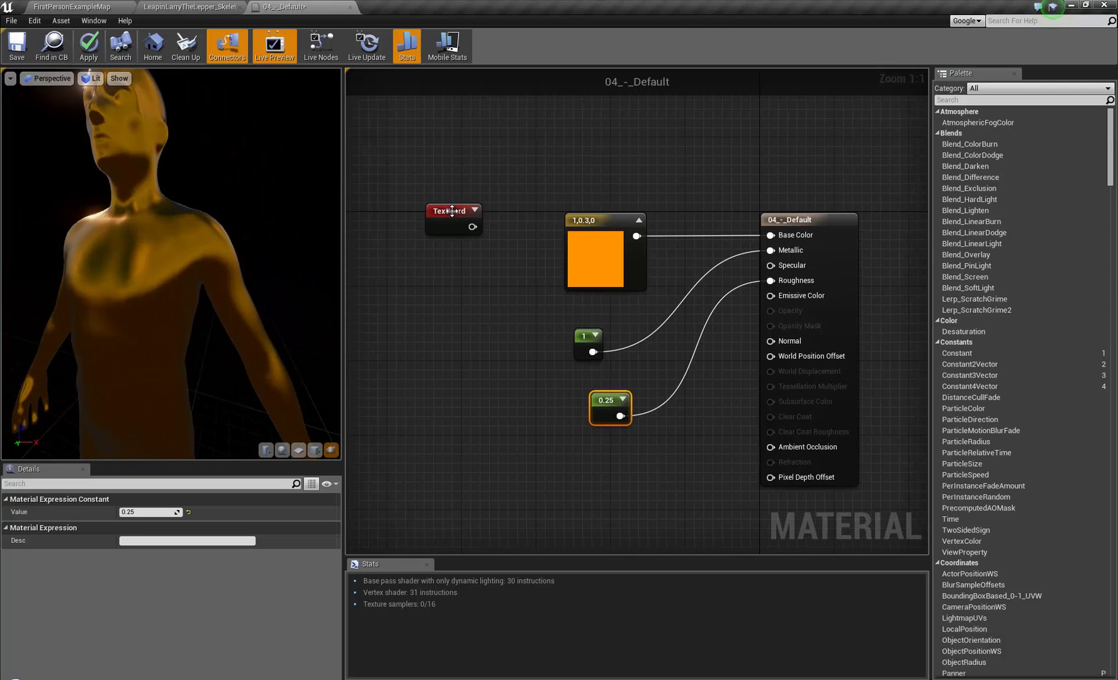
{"action": "left_click", "coordinate": [452, 212]}
{"action": "right_click_drag", "start_coordinate": [435, 177], "coordinate": [549, 156]}
{"action": "left_click_drag", "start_coordinate": [572, 208], "coordinate": [505, 217]}
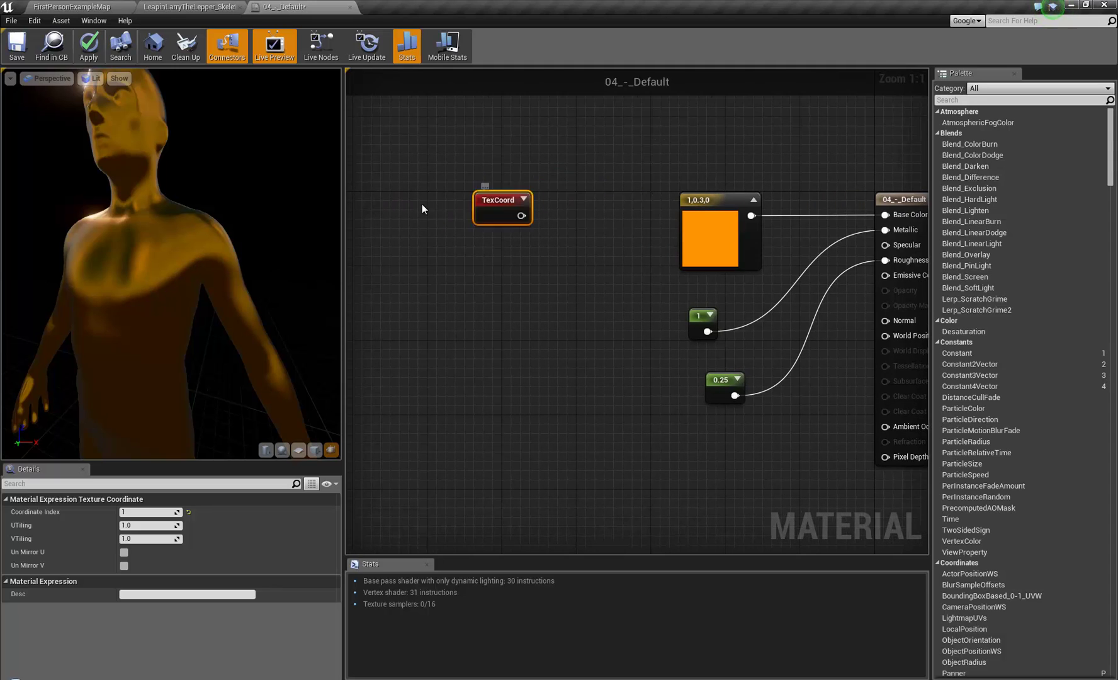
{"action": "right_click_drag", "start_coordinate": [626, 167], "coordinate": [514, 164]}
{"action": "right_click_drag", "start_coordinate": [500, 293], "coordinate": [572, 267]}
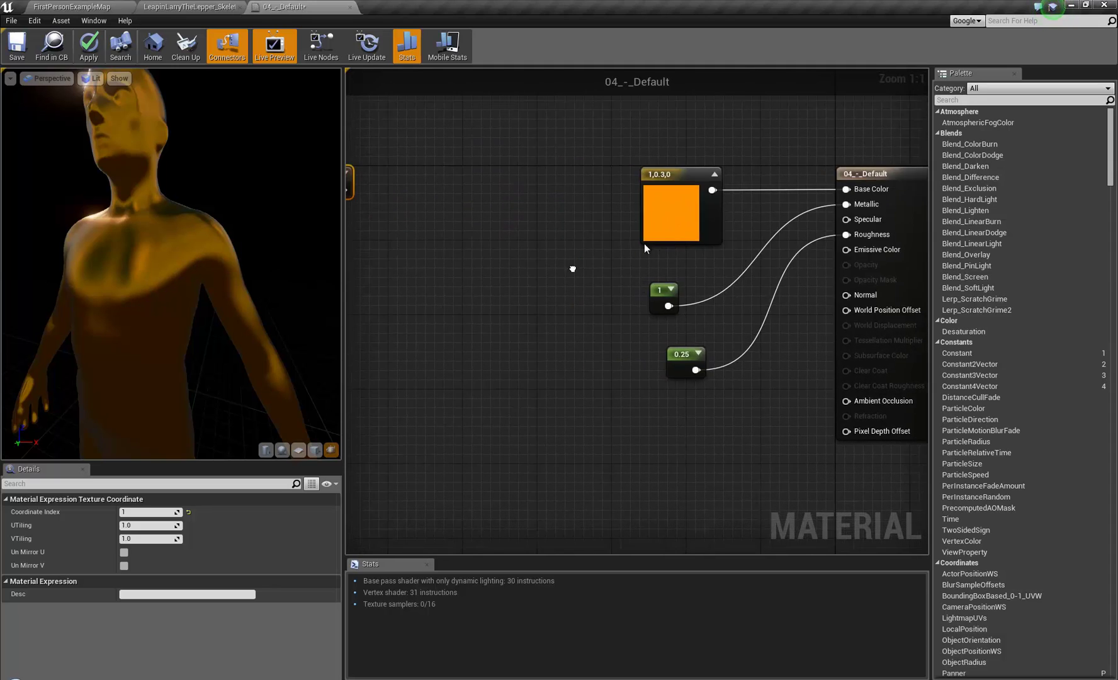
{"action": "scroll", "coordinate": [570, 269], "scroll_direction": "down", "scroll_amount": 2}
Drag the four 3X4_Mask textures from the level editor into the material as Texture Sample nodes.
{"action": "left_click", "coordinate": [82, 6]}
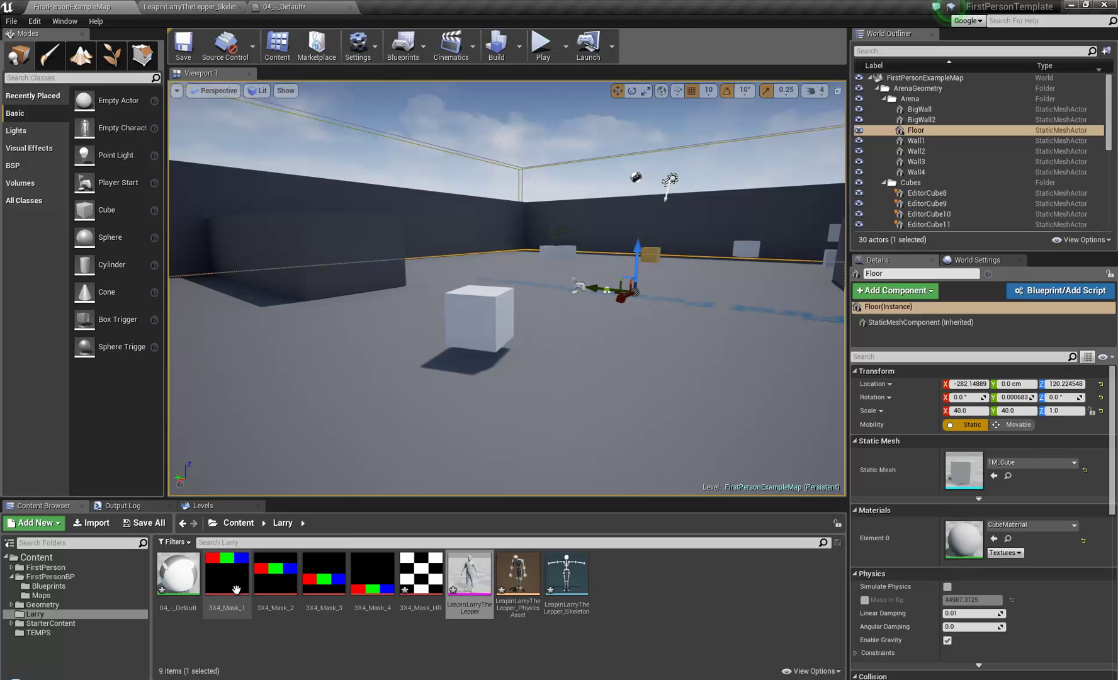
{"action": "left_click", "coordinate": [386, 584], "text": "shift"}
{"action": "left_click_drag", "start_coordinate": [227, 573], "coordinate": [416, 308]}
{"action": "right_click_drag", "start_coordinate": [427, 281], "coordinate": [525, 263]}
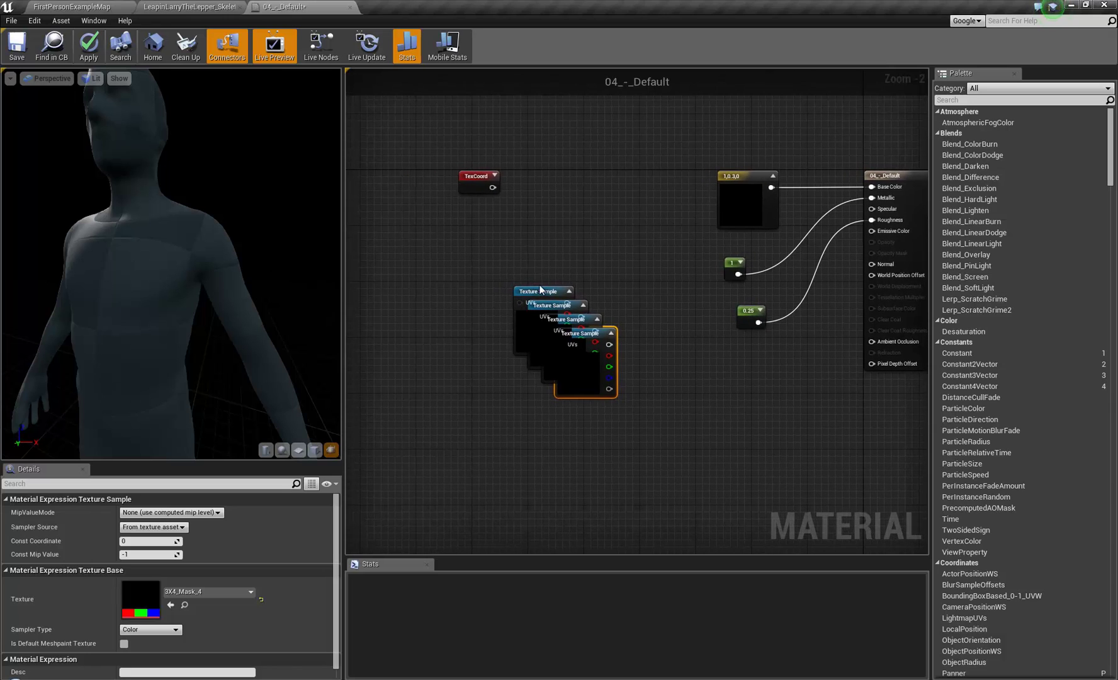
Stack the four mask samples in a column, Mask_4 at the bottom, with TexCoord to their left.
{"action": "left_click_drag", "start_coordinate": [538, 291], "coordinate": [489, 231]}
{"action": "left_click_drag", "start_coordinate": [548, 312], "coordinate": [487, 314]}
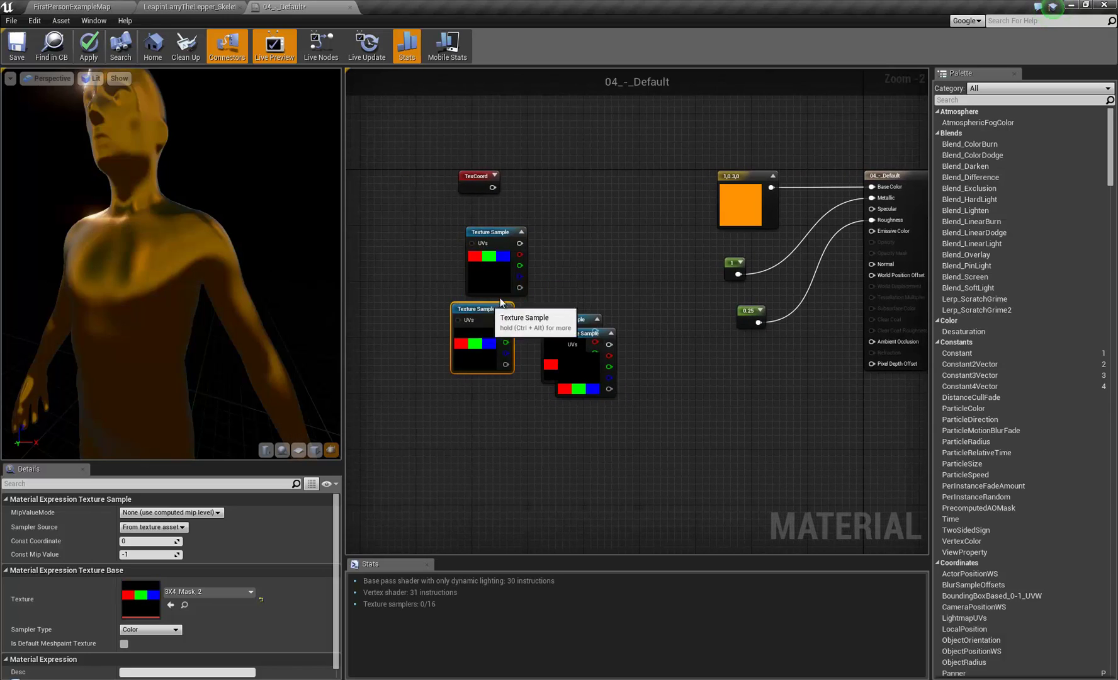
{"action": "left_click_drag", "start_coordinate": [579, 319], "coordinate": [504, 378]}
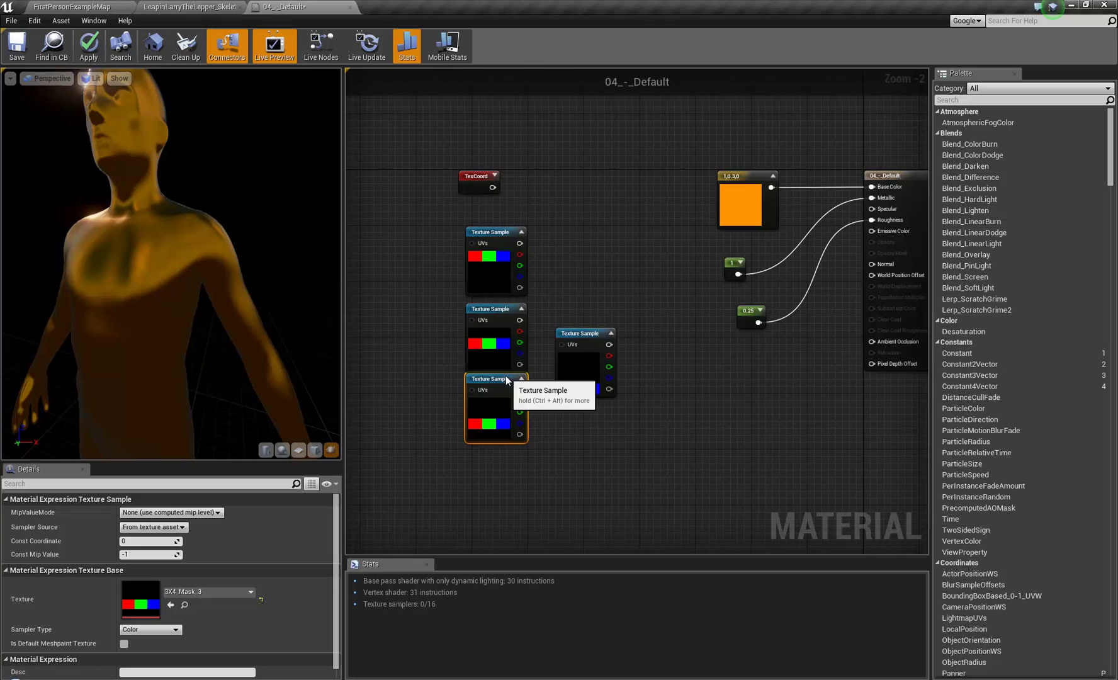
{"action": "left_click_drag", "start_coordinate": [595, 333], "coordinate": [505, 448]}
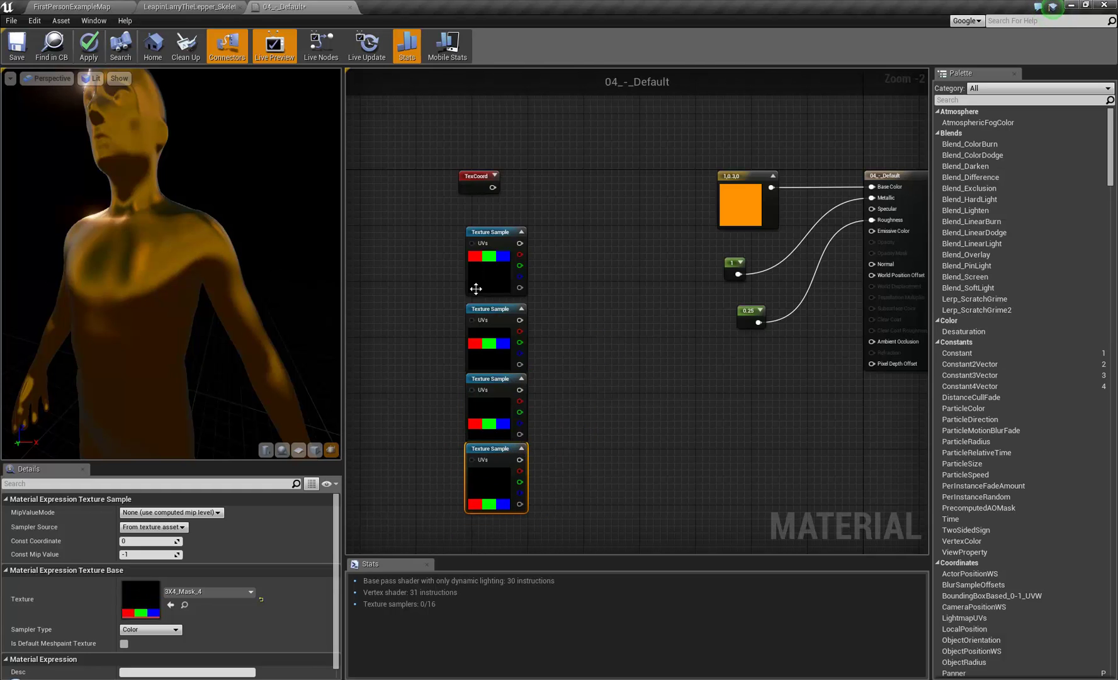
{"action": "left_click_drag", "start_coordinate": [498, 243], "coordinate": [498, 250]}
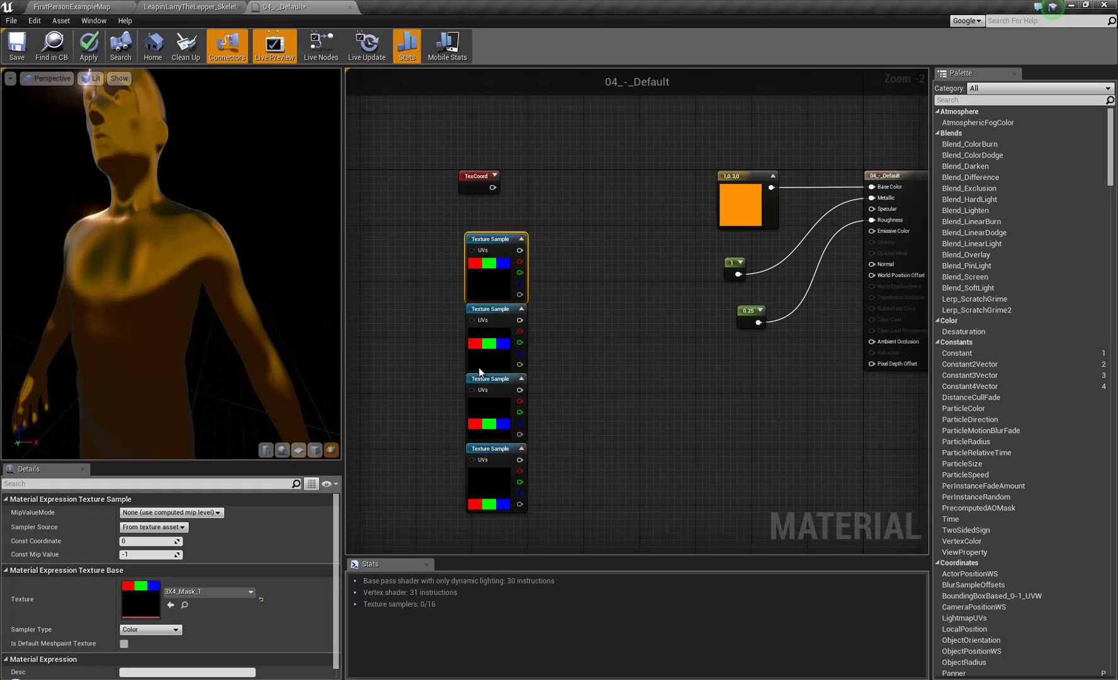
{"action": "scroll", "coordinate": [573, 466], "scroll_direction": "down", "scroll_amount": 1}
{"action": "right_click_drag", "start_coordinate": [572, 466], "coordinate": [663, 432]}
{"action": "left_click_drag", "start_coordinate": [595, 232], "coordinate": [456, 224]}
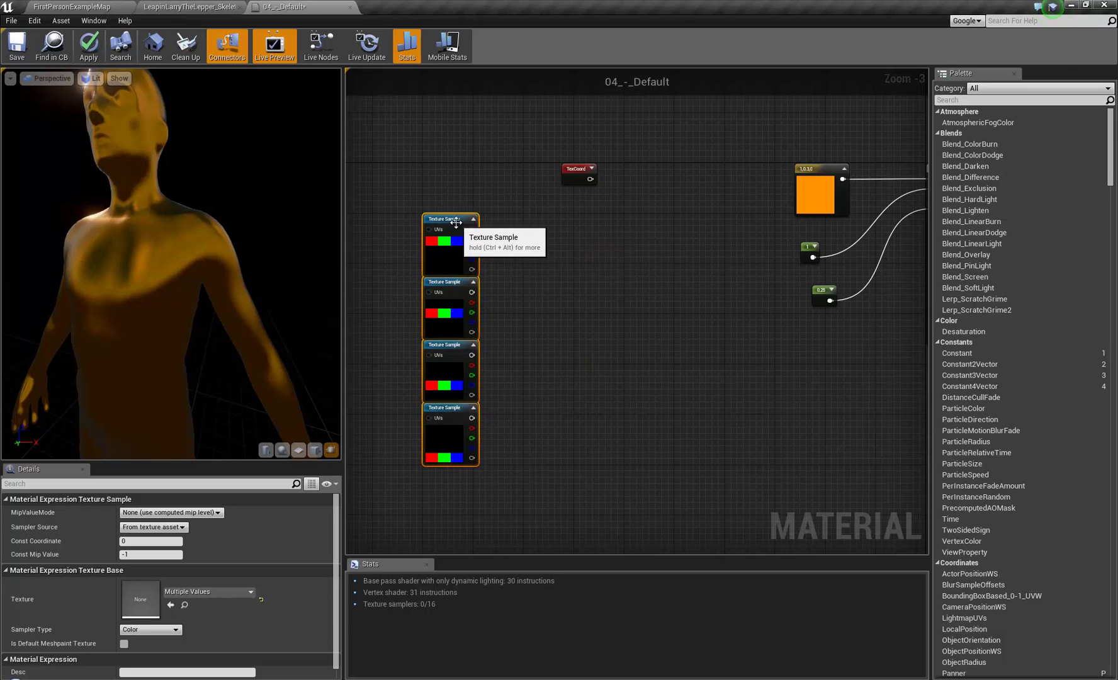
{"action": "right_click_drag", "start_coordinate": [548, 371], "coordinate": [641, 372]}
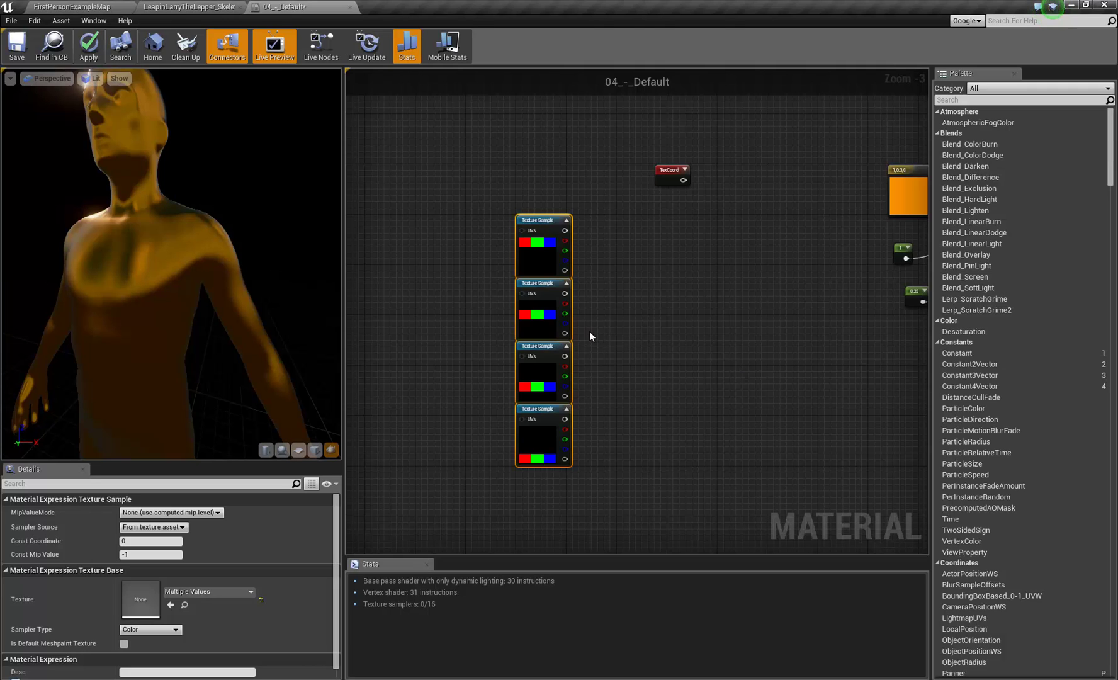
{"action": "right_click_drag", "start_coordinate": [598, 343], "coordinate": [641, 362]}
{"action": "left_click_drag", "start_coordinate": [705, 191], "coordinate": [443, 259]}
Connect the TexCoord output to the UVs pins of all four mask samples.
{"action": "right_click_drag", "start_coordinate": [465, 236], "coordinate": [363, 241]}
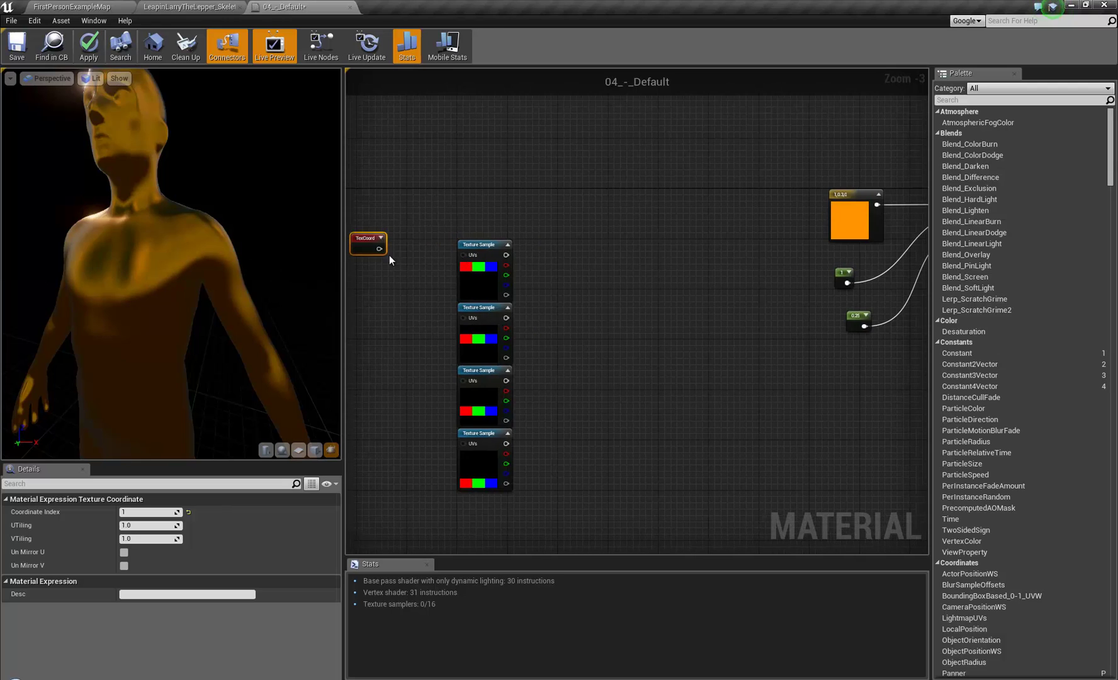
{"action": "left_click_drag", "start_coordinate": [452, 259], "coordinate": [464, 254]}
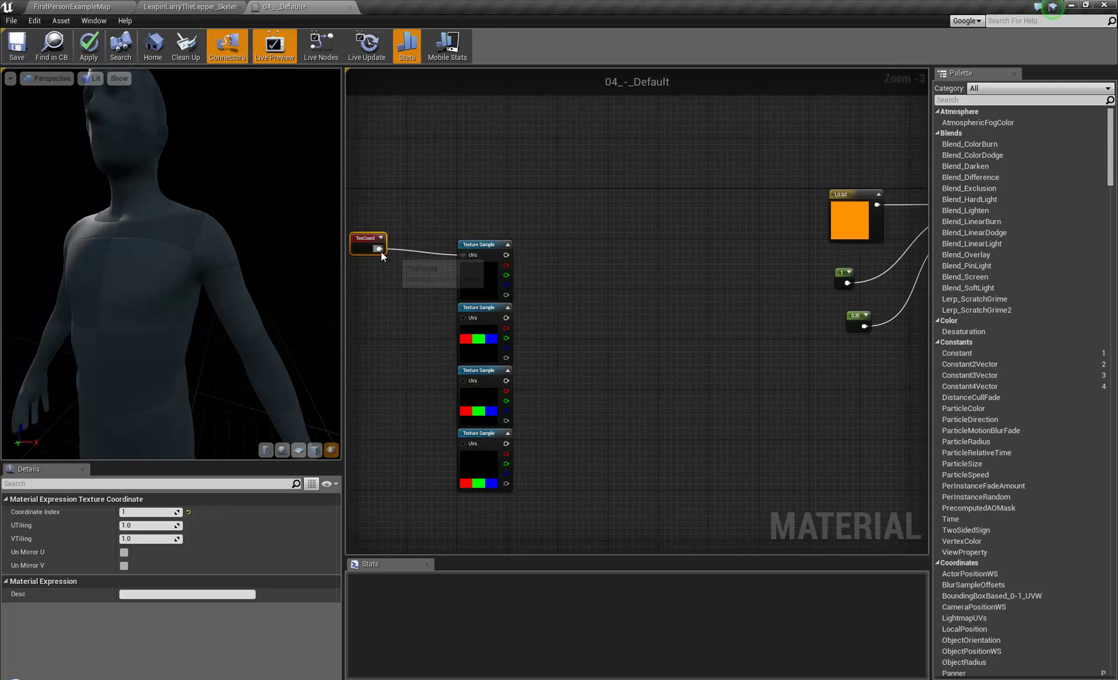
{"action": "left_click_drag", "start_coordinate": [379, 250], "coordinate": [465, 381]}
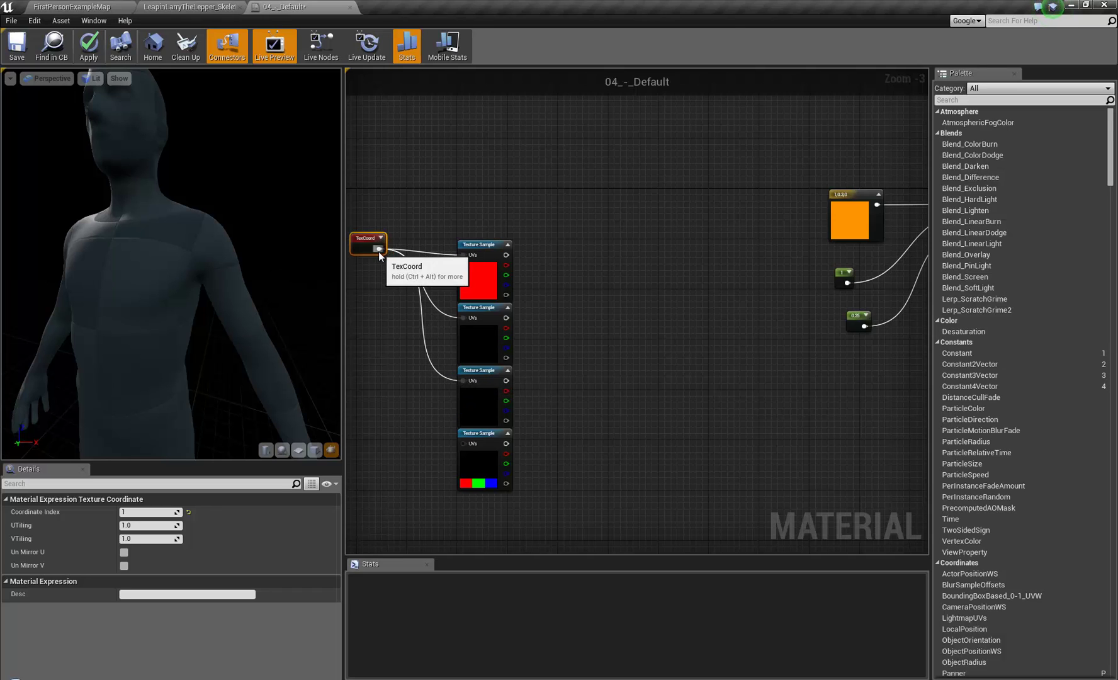
{"action": "left_click_drag", "start_coordinate": [380, 249], "coordinate": [464, 443]}
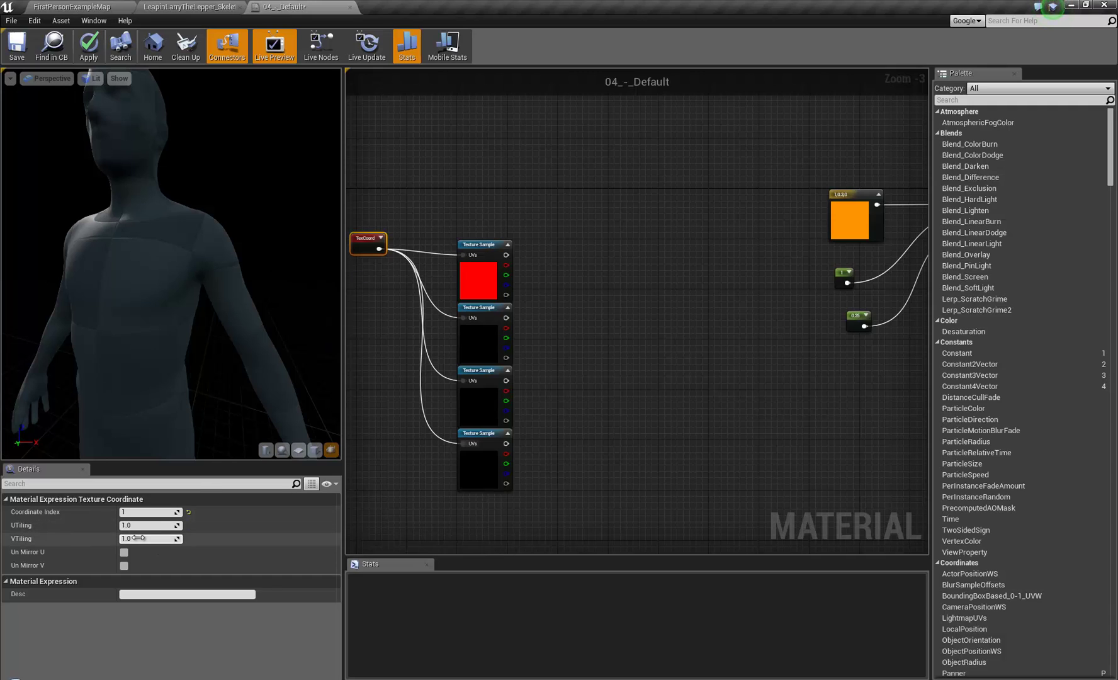
{"action": "scroll", "coordinate": [603, 320], "scroll_direction": "down", "scroll_amount": 3}
{"action": "right_click_drag", "start_coordinate": [602, 316], "coordinate": [723, 340]}
{"action": "scroll", "coordinate": [587, 311], "scroll_direction": "up", "scroll_amount": 2}
Plug the Mask_1 sample's RGB into Base Color and view the tinted figure in the preview.
{"action": "left_click_drag", "start_coordinate": [399, 528], "coordinate": [399, 527]}
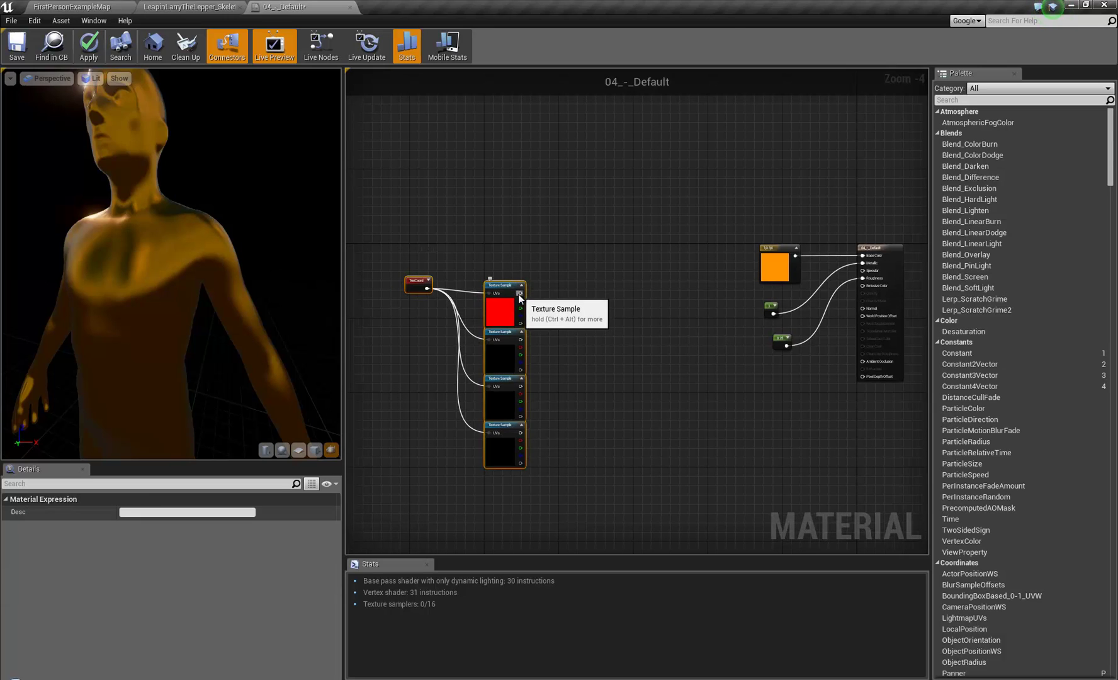
{"action": "left_click_drag", "start_coordinate": [519, 294], "coordinate": [863, 256]}
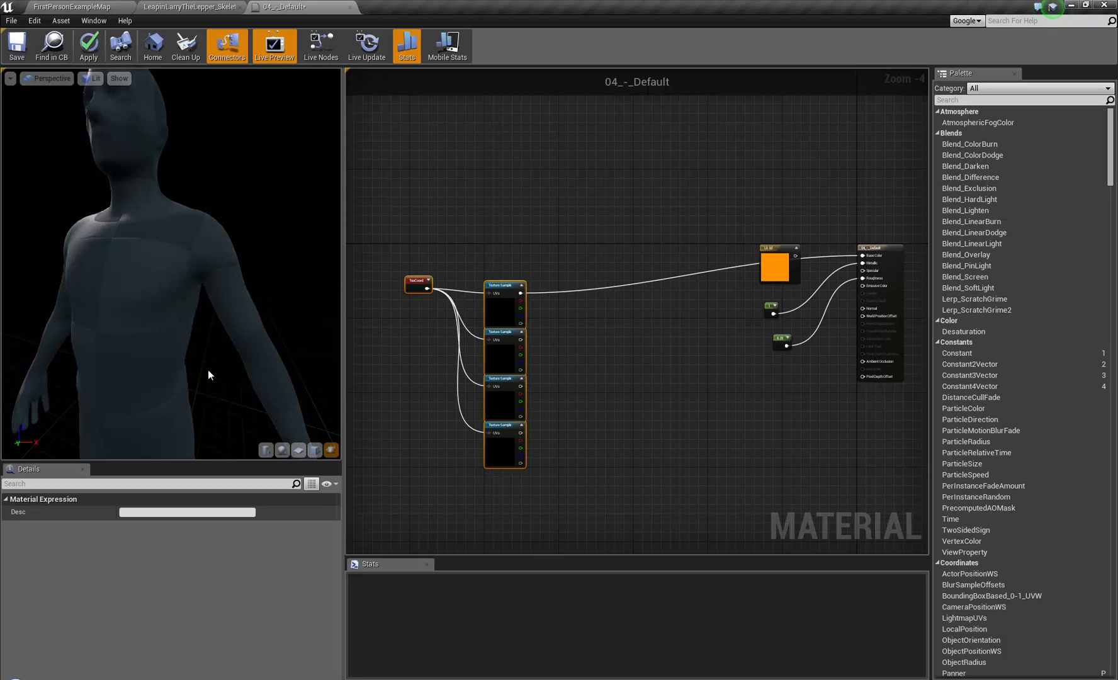
{"action": "scroll", "coordinate": [201, 372], "scroll_direction": "down", "scroll_amount": 6}
{"action": "left_click_drag", "start_coordinate": [192, 326], "coordinate": [295, 358]}
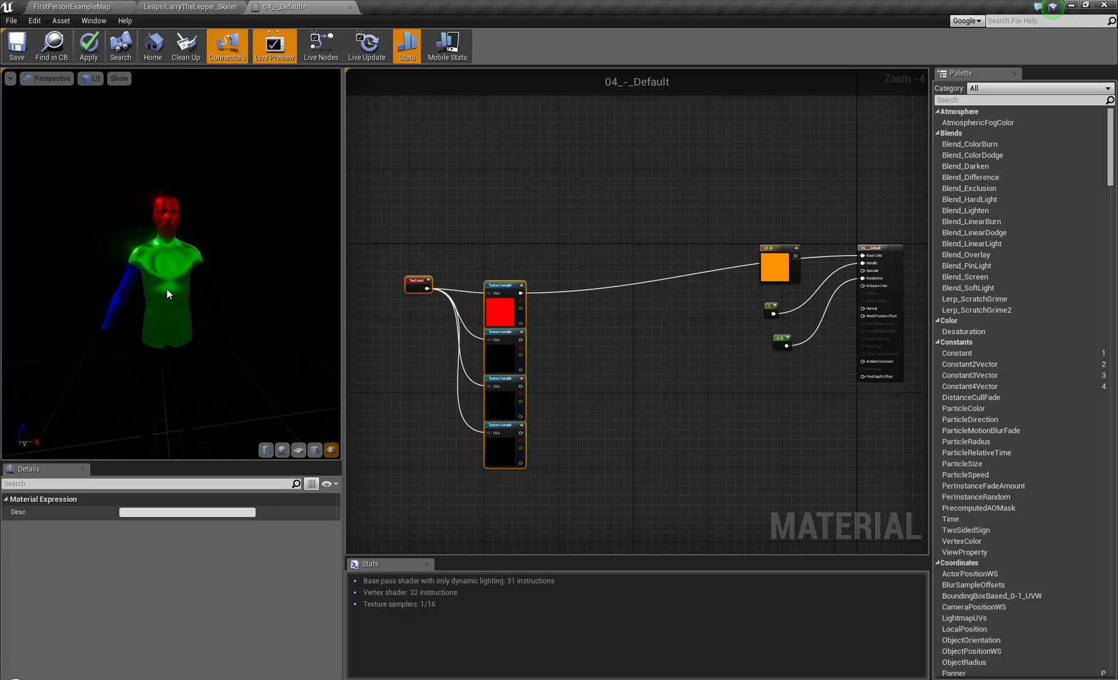
{"action": "scroll", "coordinate": [161, 296], "scroll_direction": "up", "scroll_amount": 5}
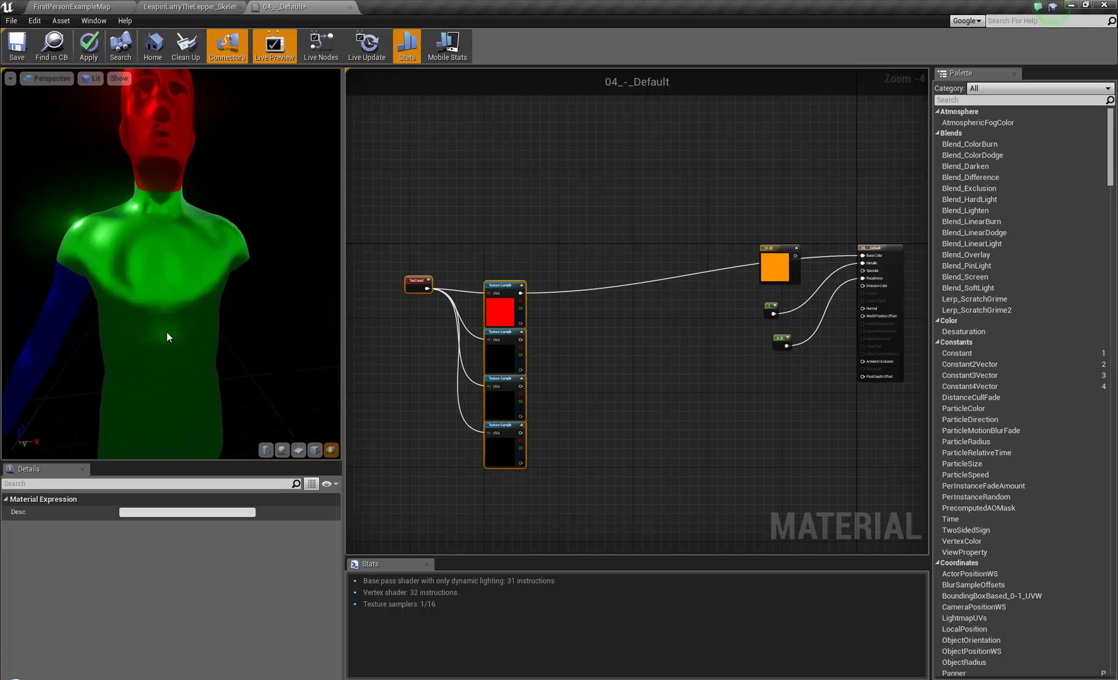
{"action": "left_click", "coordinate": [414, 282]}
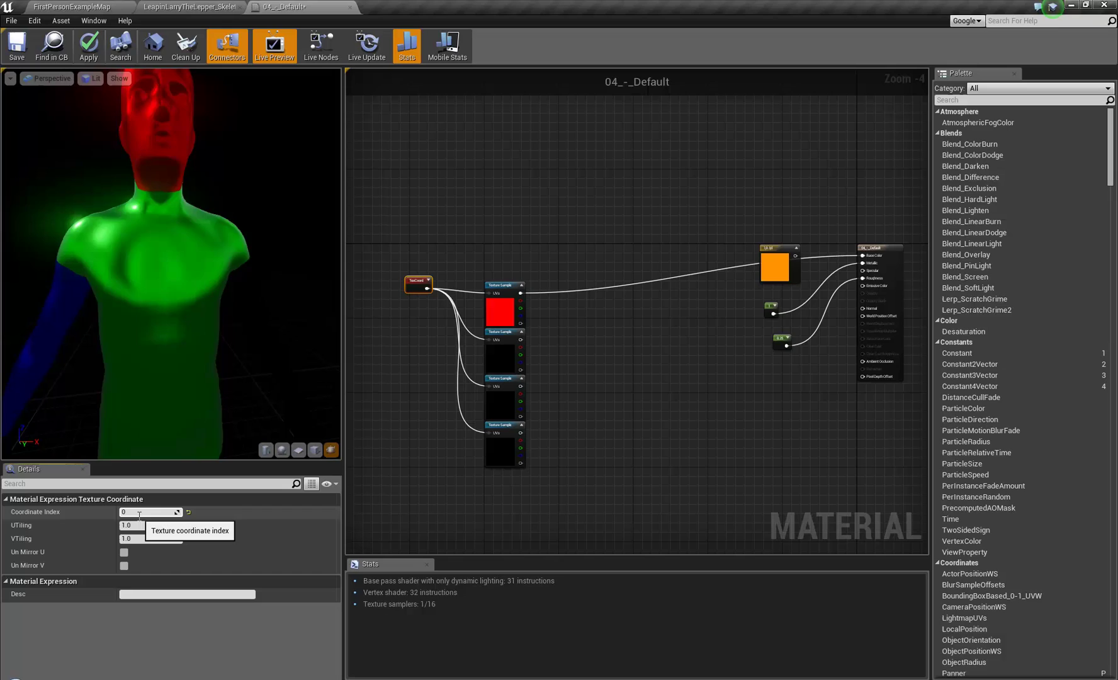
{"action": "left_click", "coordinate": [139, 513]}
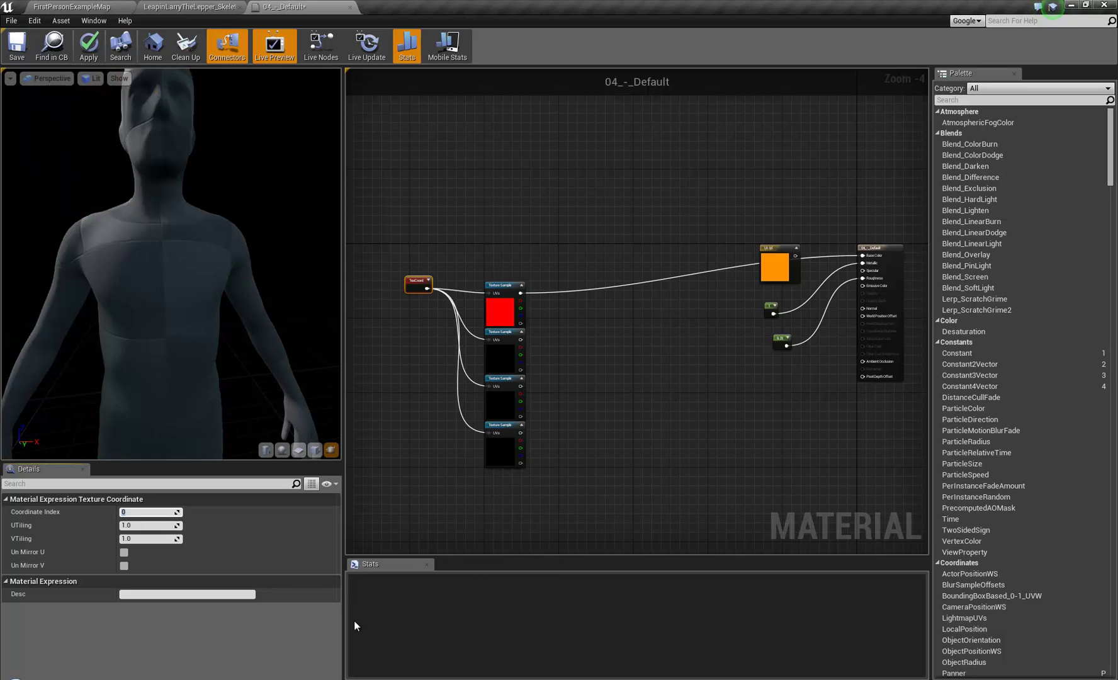
{"action": "scroll", "coordinate": [167, 275], "scroll_direction": "down", "scroll_amount": 5}
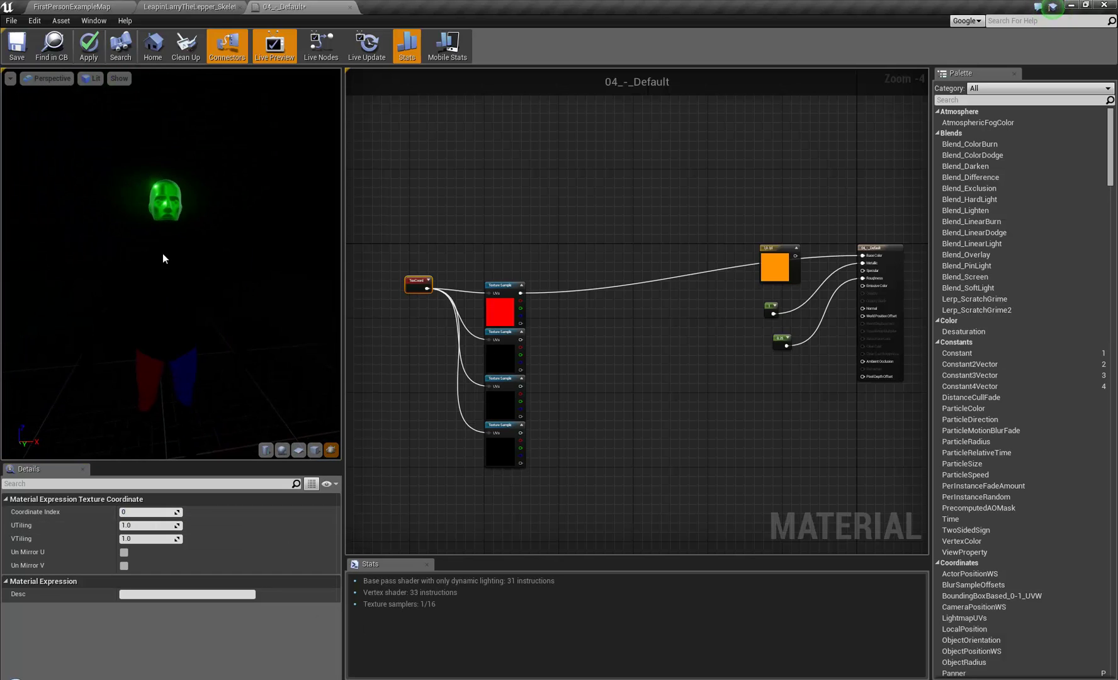
{"action": "left_click_drag", "start_coordinate": [162, 254], "coordinate": [233, 8]}
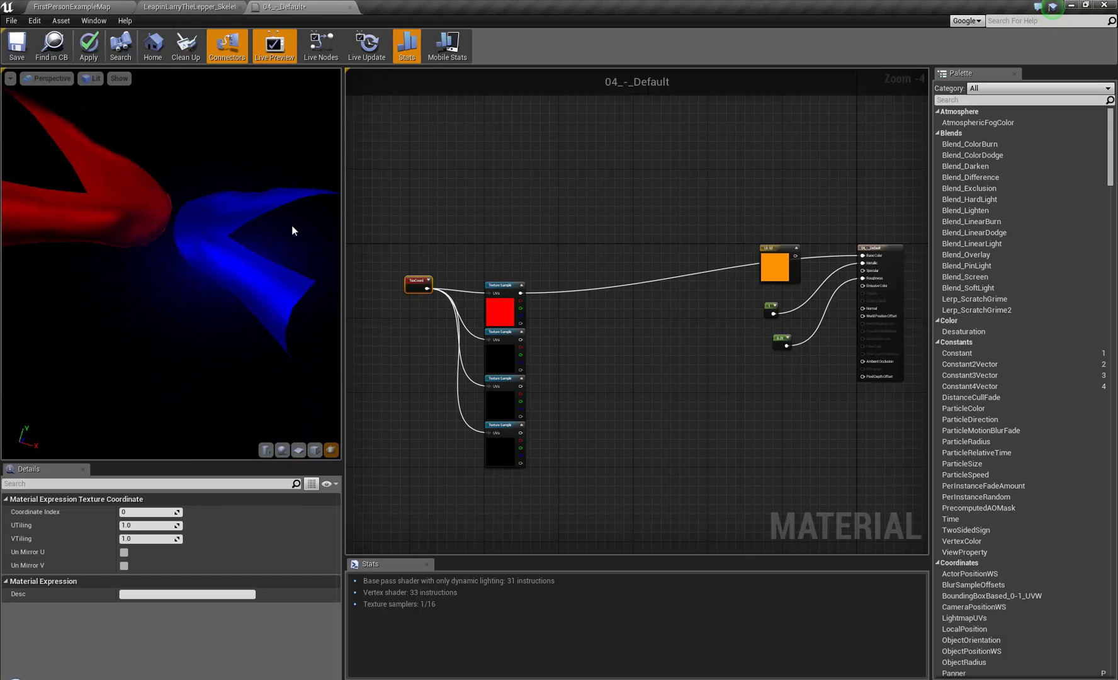
{"action": "left_click_drag", "start_coordinate": [292, 231], "coordinate": [310, 192]}
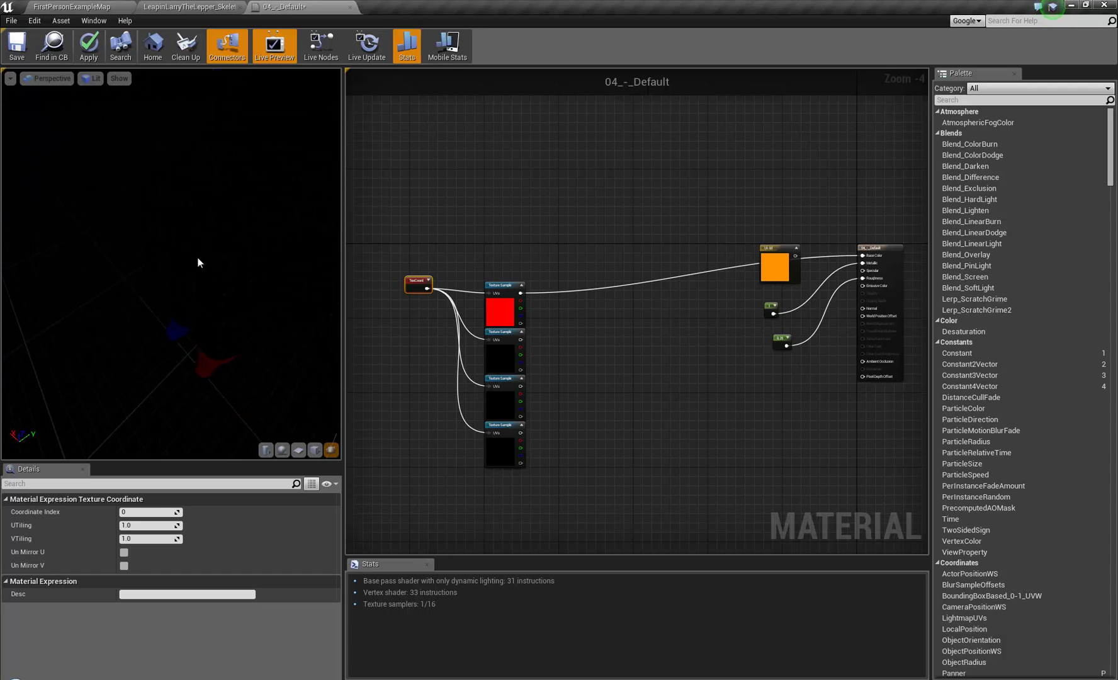
{"action": "left_click_drag", "start_coordinate": [198, 259], "coordinate": [611, 285]}
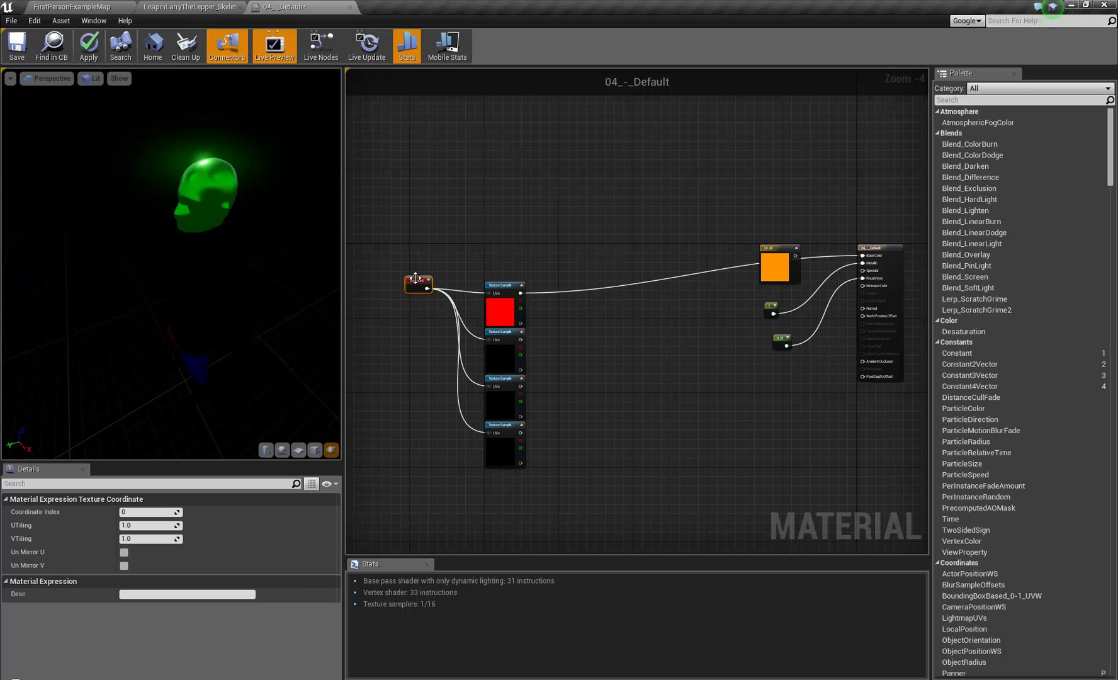
{"action": "left_click_drag", "start_coordinate": [307, 266], "coordinate": [326, 236]}
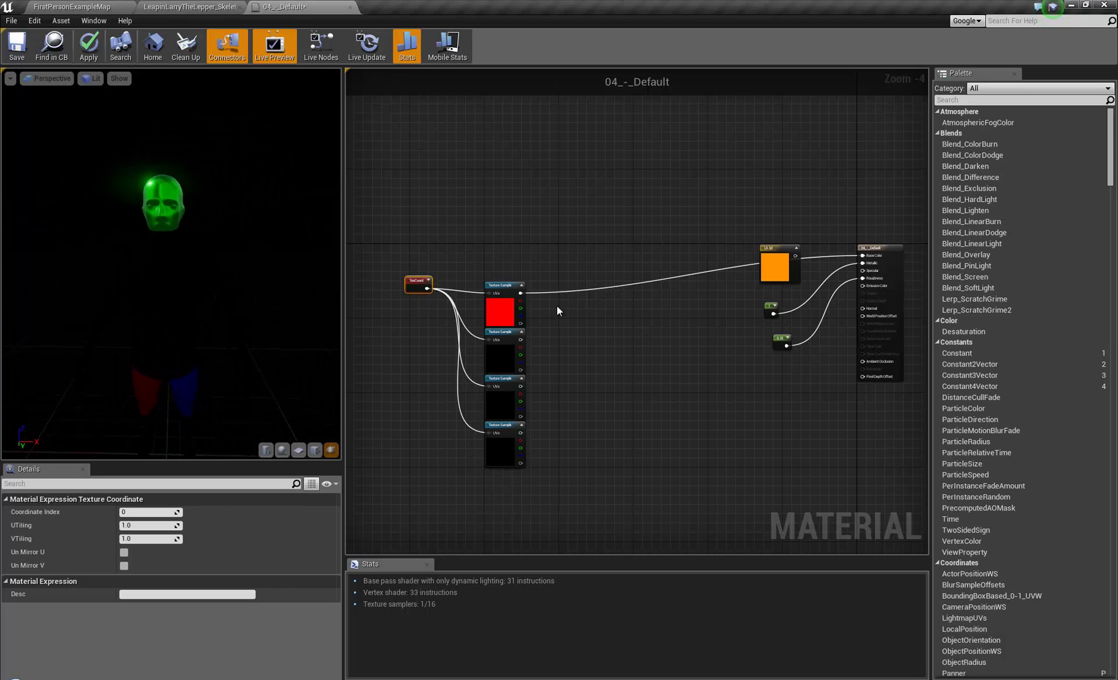
{"action": "left_click", "coordinate": [140, 512]}
{"action": "type", "text": "1"}
{"action": "key", "text": "Return"}
{"action": "left_click", "coordinate": [495, 183]}
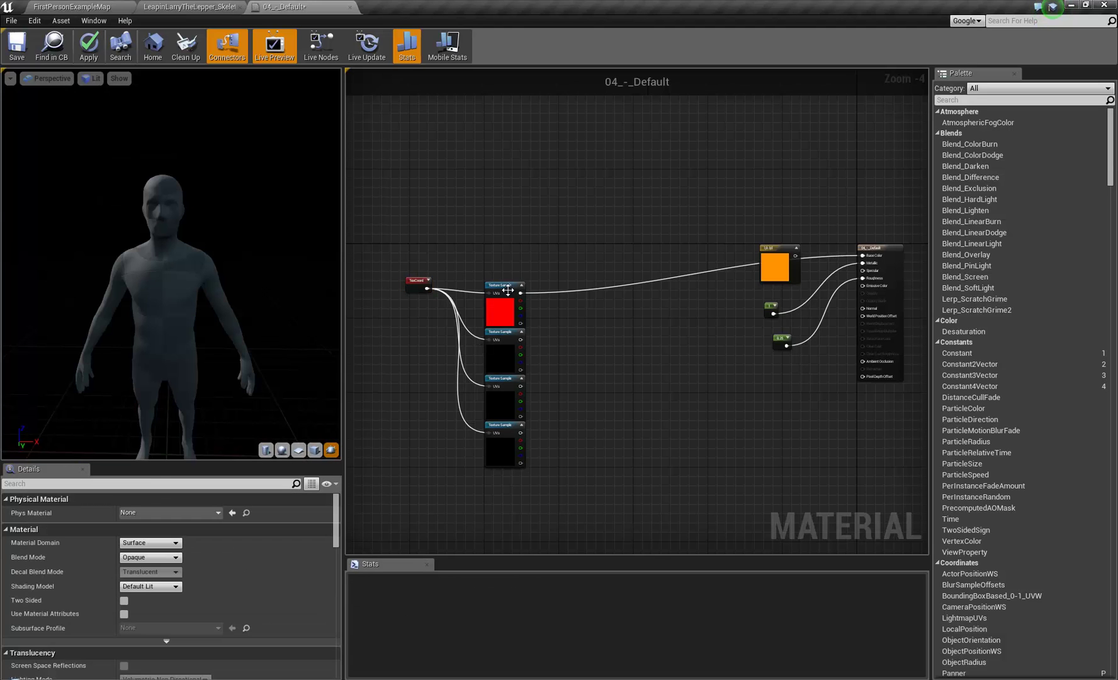
{"action": "right_click_drag", "start_coordinate": [628, 347], "coordinate": [647, 343]}
Add a Multiply node and a scalar parameter named Head beside the first mask.
{"action": "scroll", "coordinate": [632, 296], "scroll_direction": "up", "scroll_amount": 4}
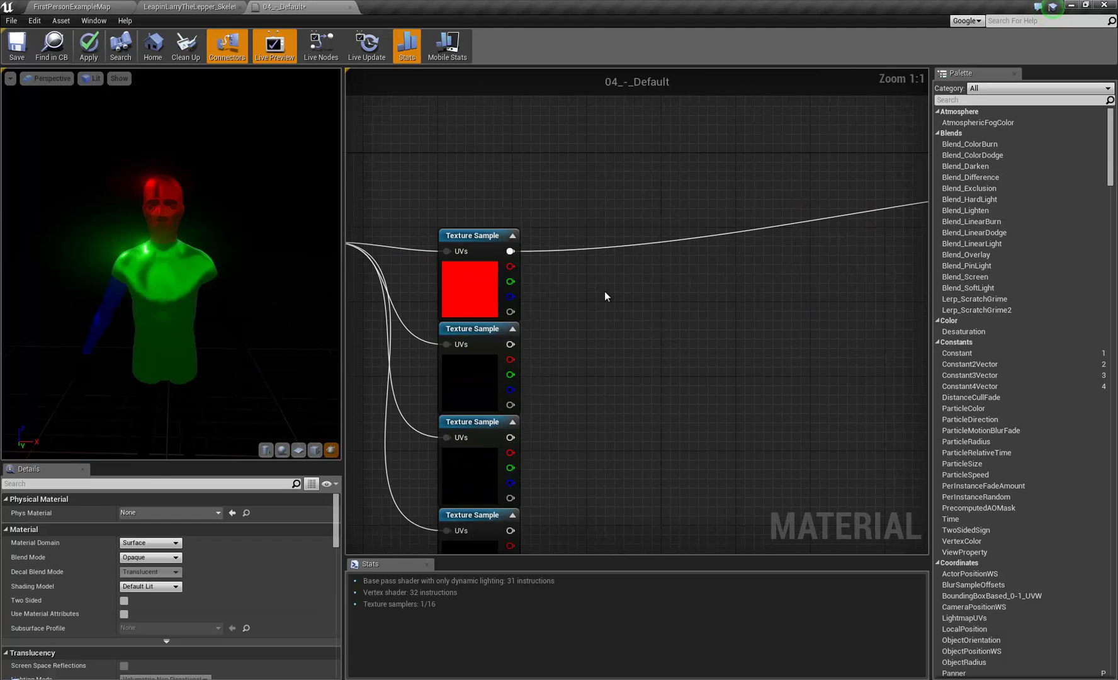
{"action": "left_click", "coordinate": [677, 254]}
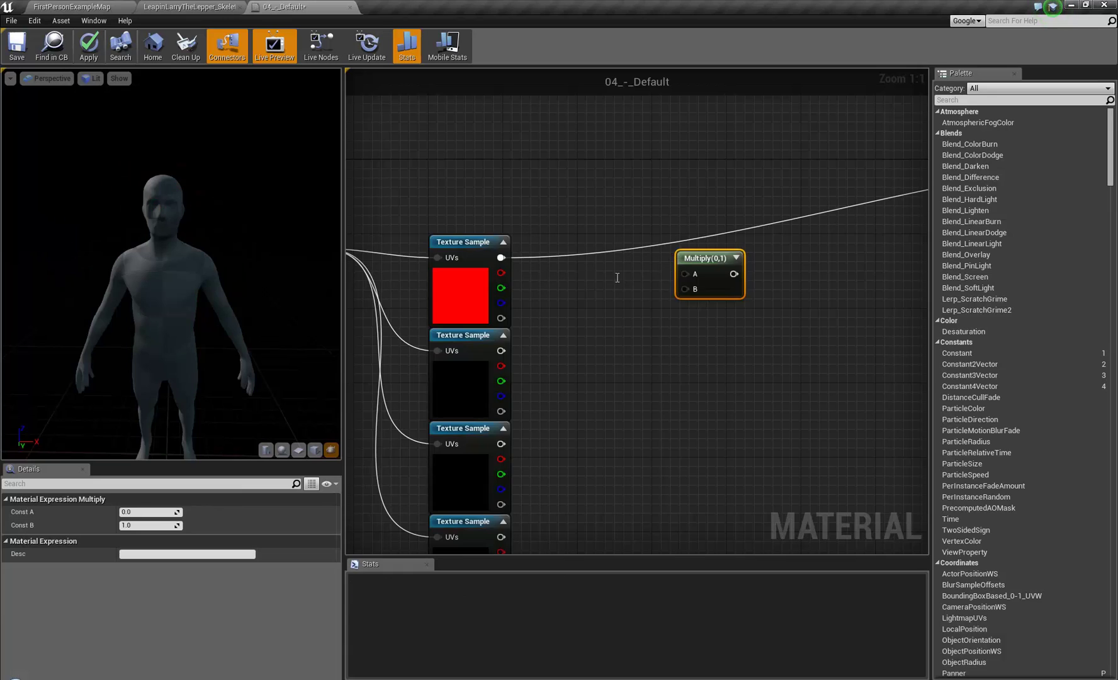
{"action": "left_click", "coordinate": [617, 278]}
{"action": "left_click_drag", "start_coordinate": [692, 258], "coordinate": [706, 259]}
{"action": "left_click", "coordinate": [643, 287]}
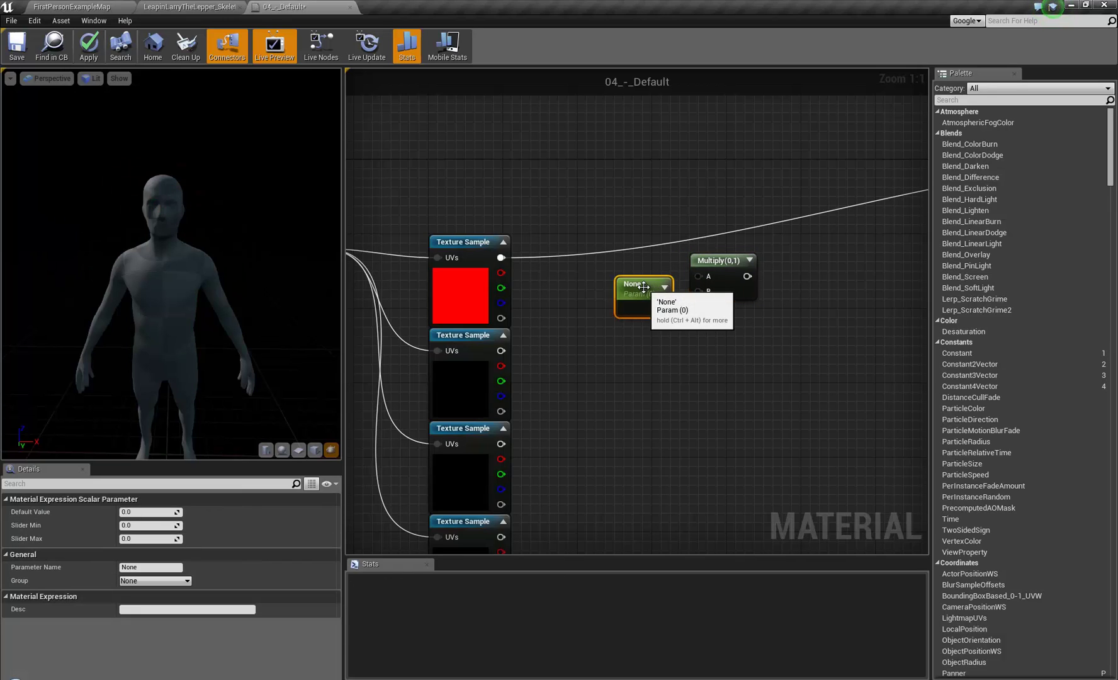
{"action": "left_click", "coordinate": [148, 512]}
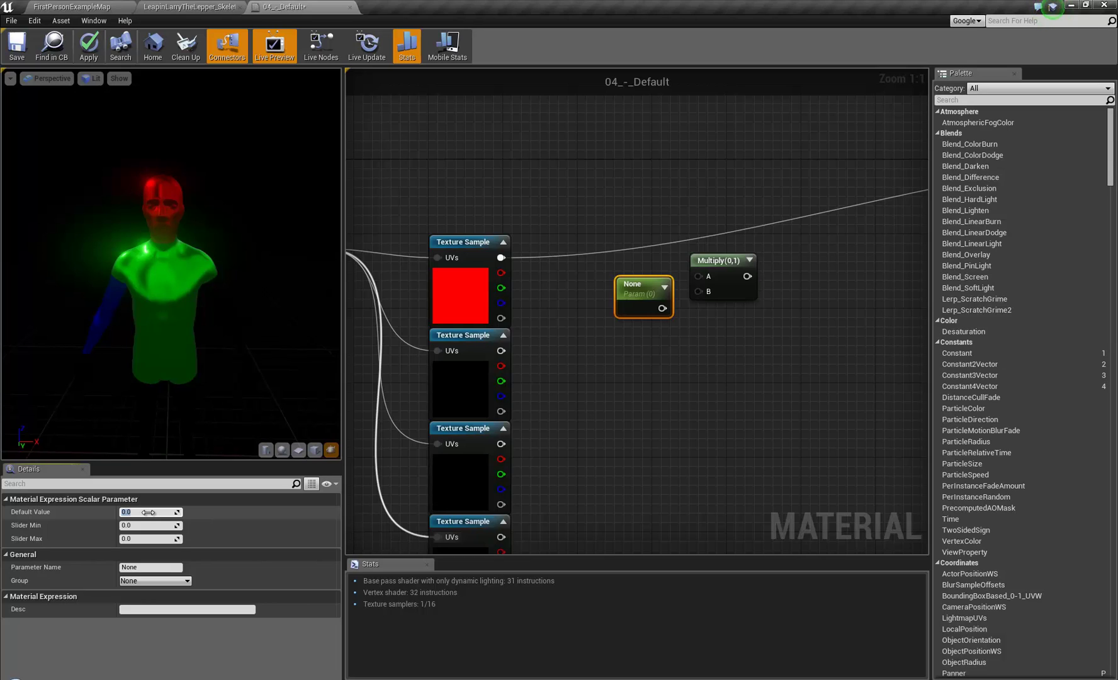
{"action": "left_click", "coordinate": [146, 567]}
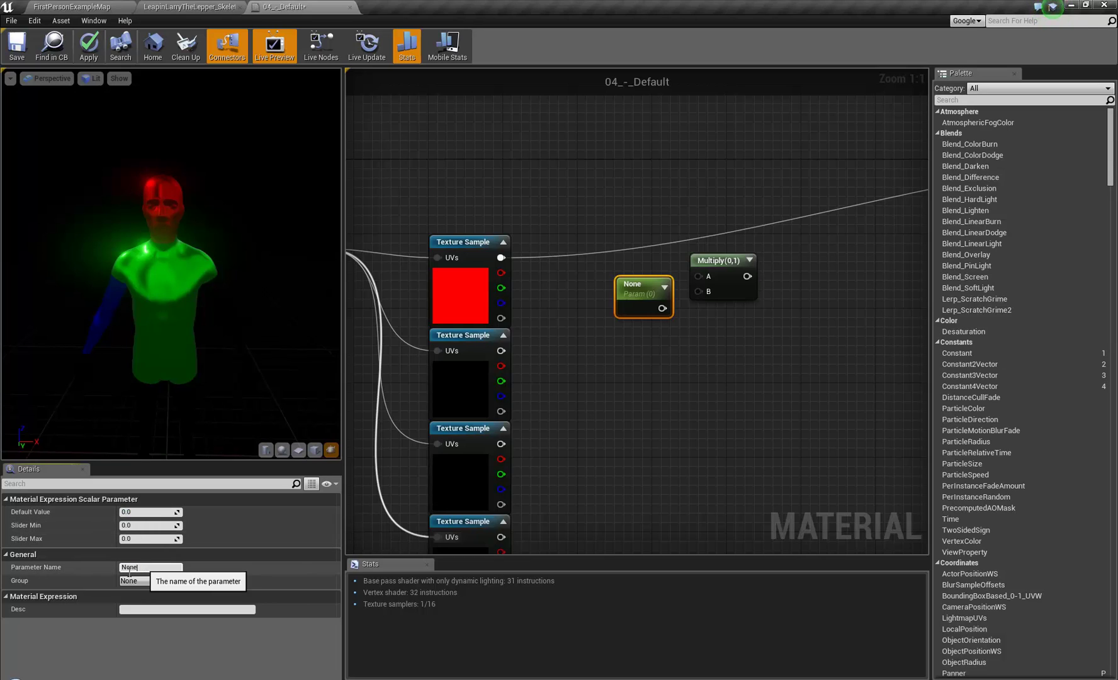
{"action": "type", "text": "Head"}
{"action": "key", "text": "Return"}
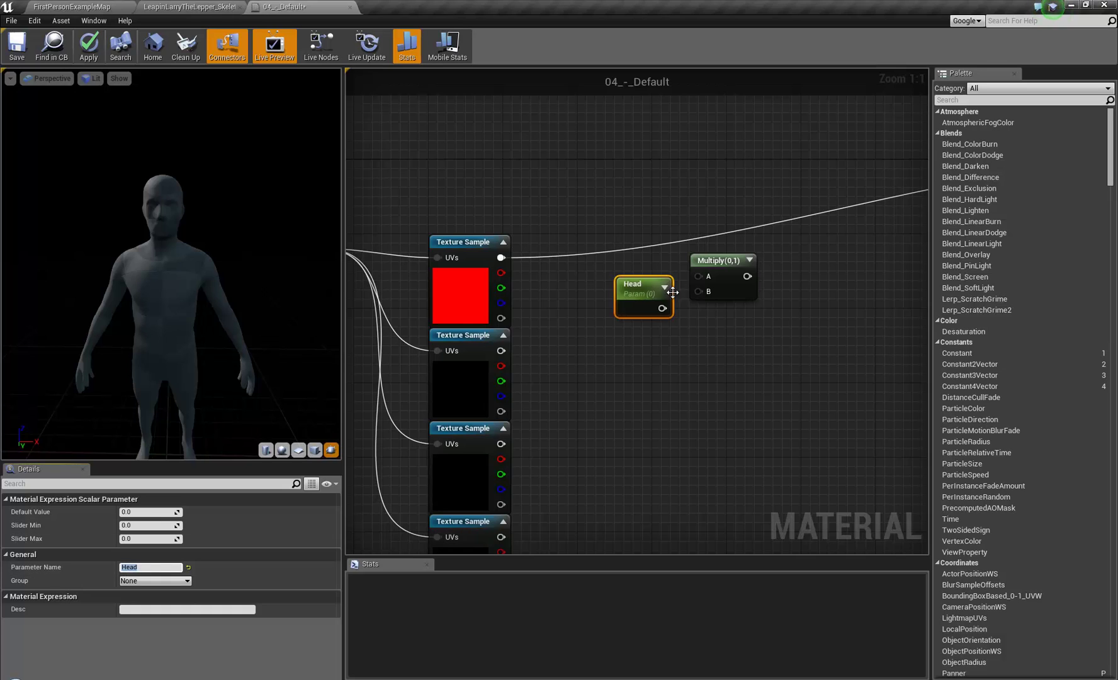
Wire Head into Multiply B and Mask_1's red channel into Multiply A, then tidy the nodes.
{"action": "left_click_drag", "start_coordinate": [663, 308], "coordinate": [501, 273]}
{"action": "left_click_drag", "start_coordinate": [612, 360], "coordinate": [737, 269]}
{"action": "left_click_drag", "start_coordinate": [712, 261], "coordinate": [676, 261]}
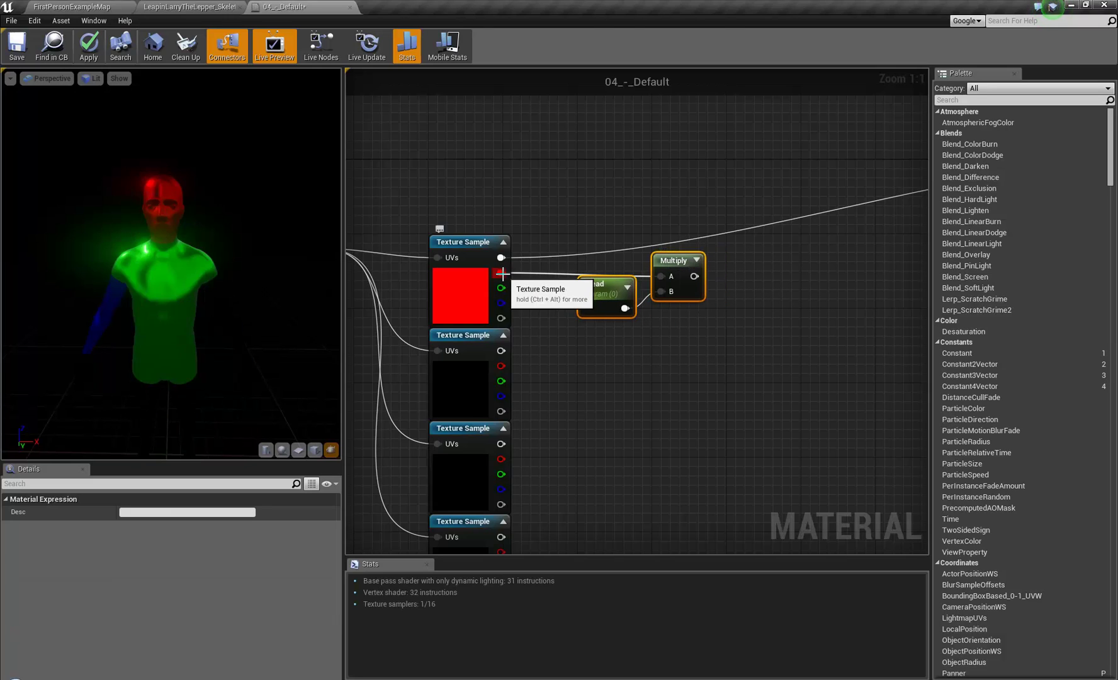
{"action": "double_click", "coordinate": [467, 244]}
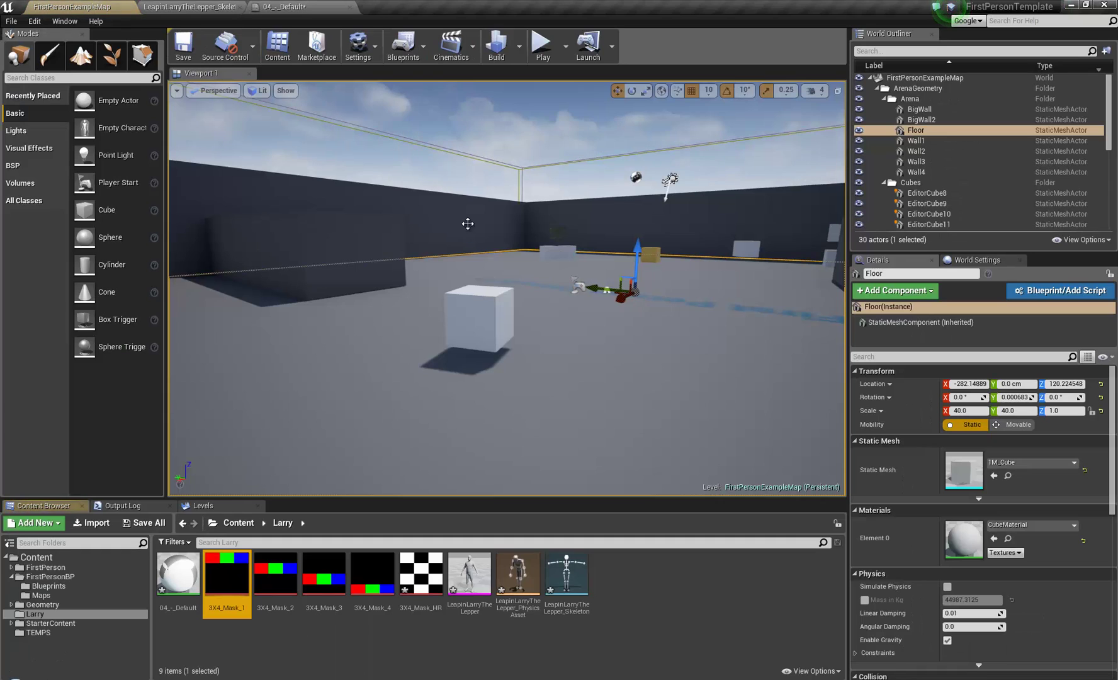
{"action": "left_click", "coordinate": [315, 6]}
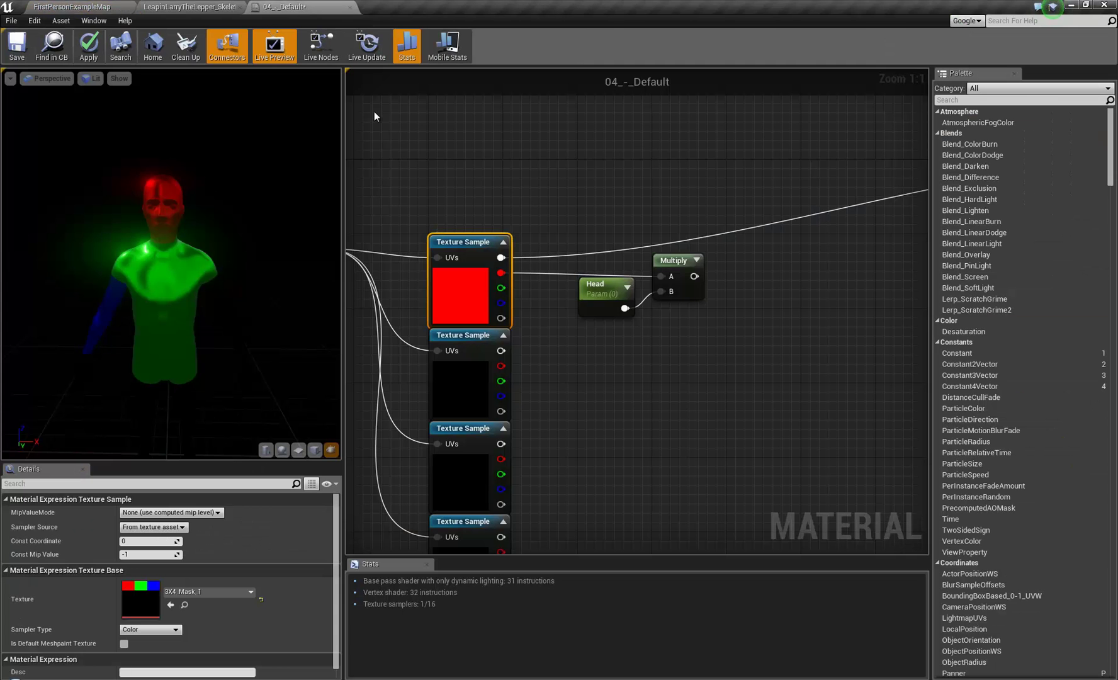
{"action": "left_click_drag", "start_coordinate": [475, 238], "coordinate": [475, 210]}
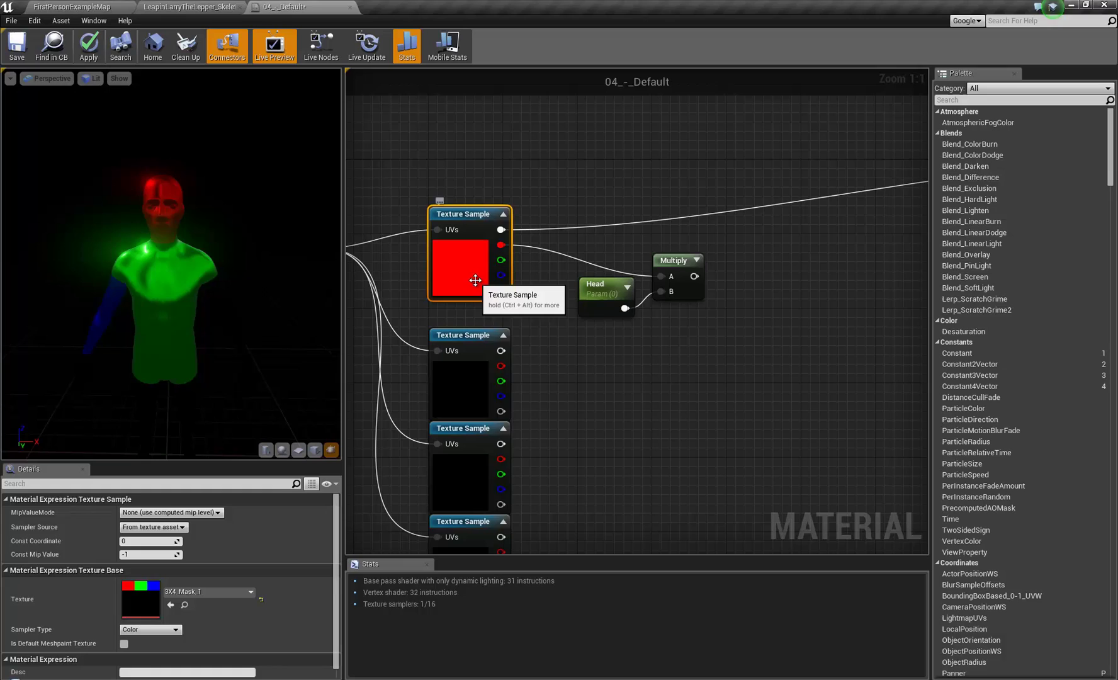
Comment the Mask_1 node 'Top Row (Head, Body, Left Arm' and bring Photoshop forward.
{"action": "right_click", "coordinate": [476, 280]}
{"action": "left_click", "coordinate": [517, 504]}
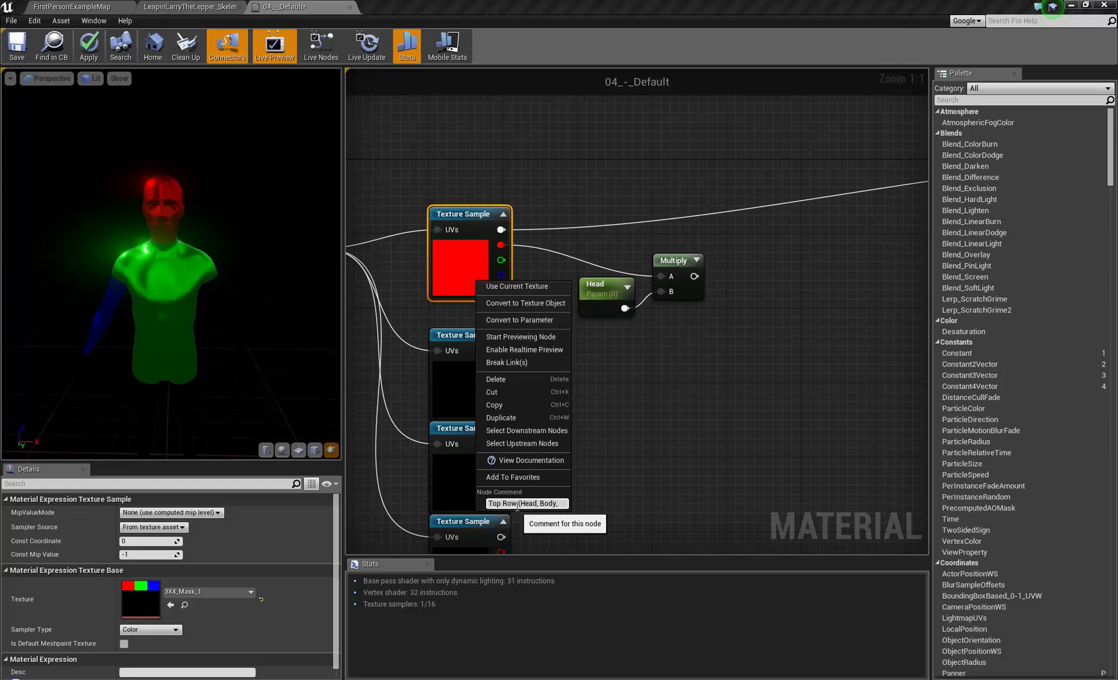
{"action": "type", "text": "Top Row (Head, Body, Left Arm"}
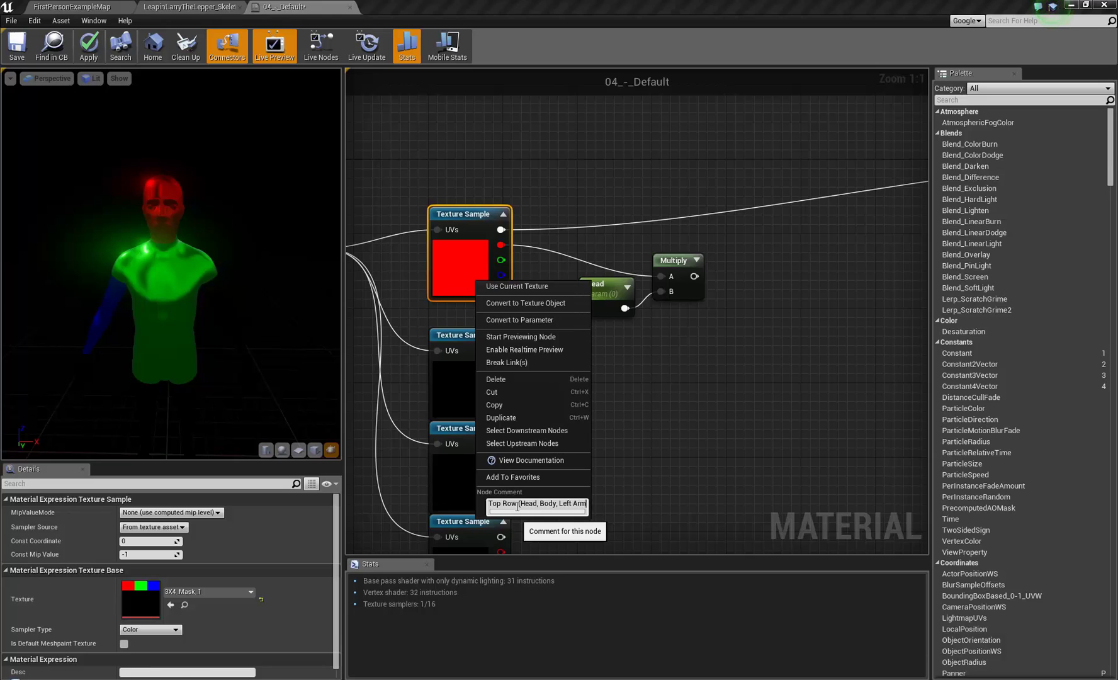
{"action": "key", "text": "Return"}
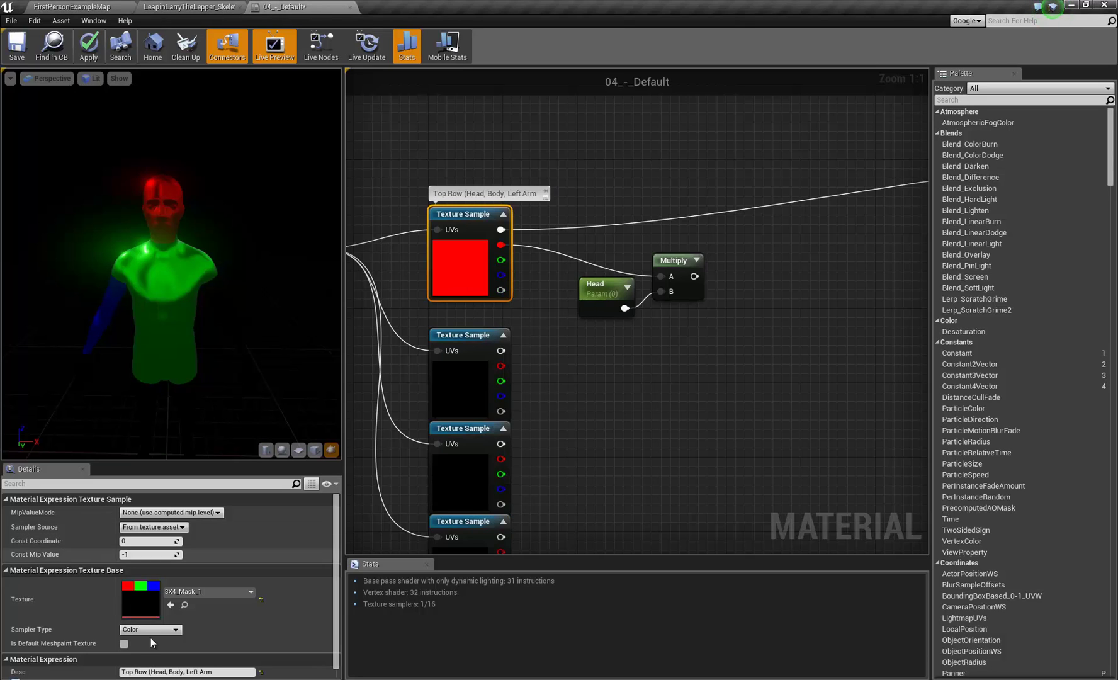
{"action": "left_click", "coordinate": [208, 679]}
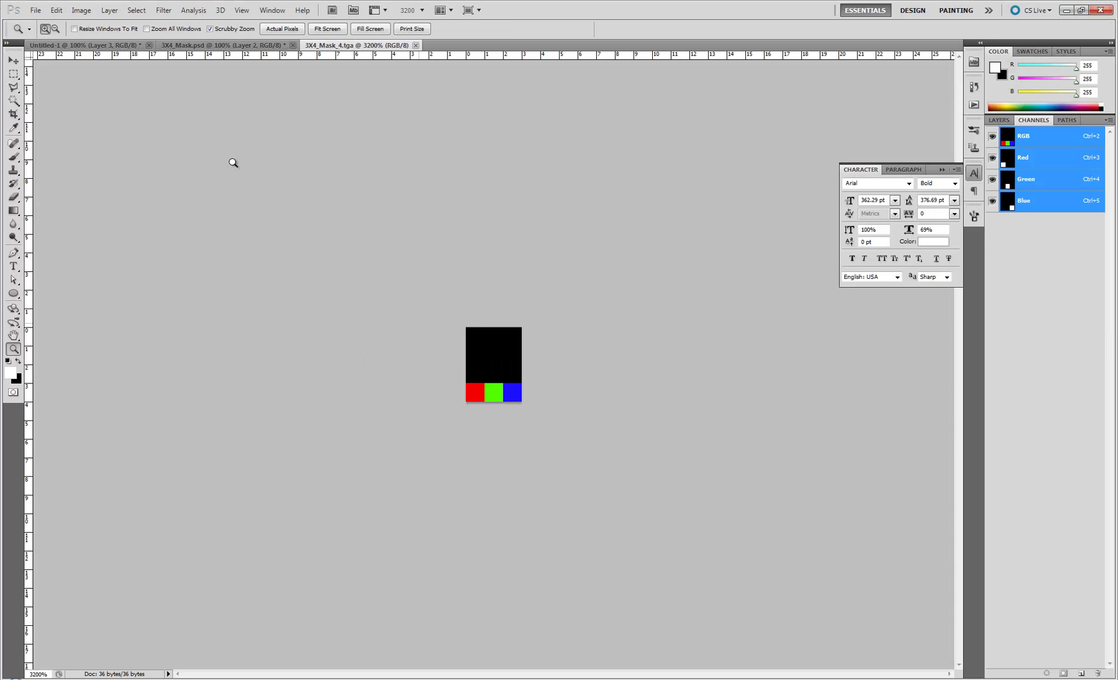
Show the Untitled-1 document with the numbered body-part layout.
{"action": "left_click", "coordinate": [97, 45]}
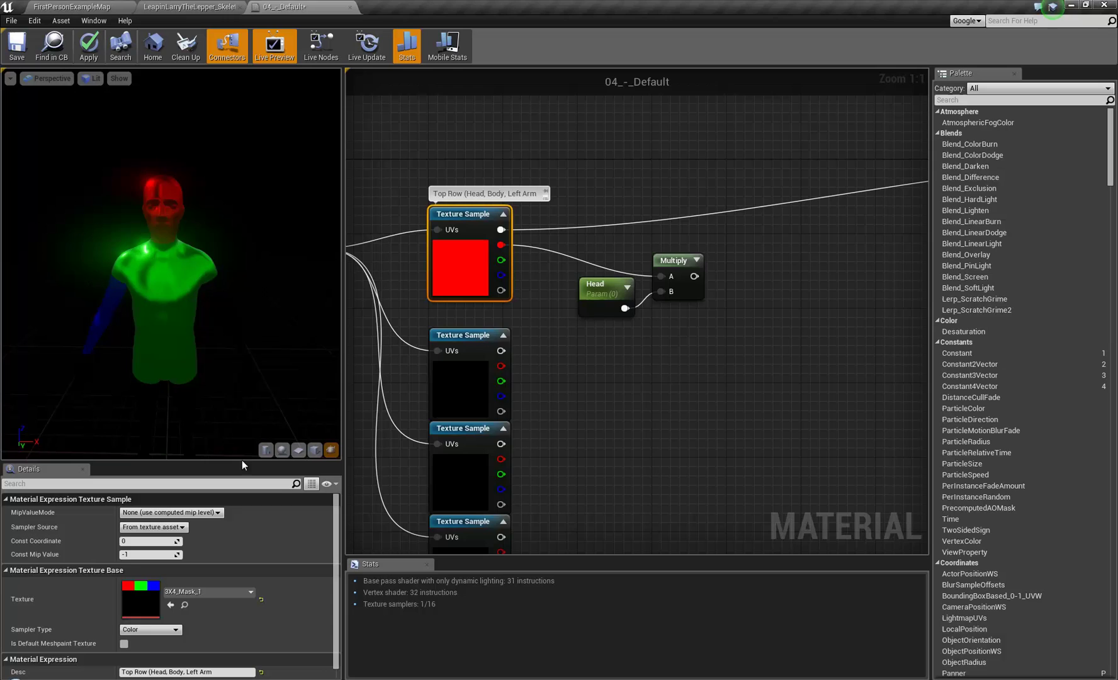
Edit the Mask_1 node comment to read 'Top Row (Head, Body, RightArm'.
{"action": "right_click", "coordinate": [468, 291]}
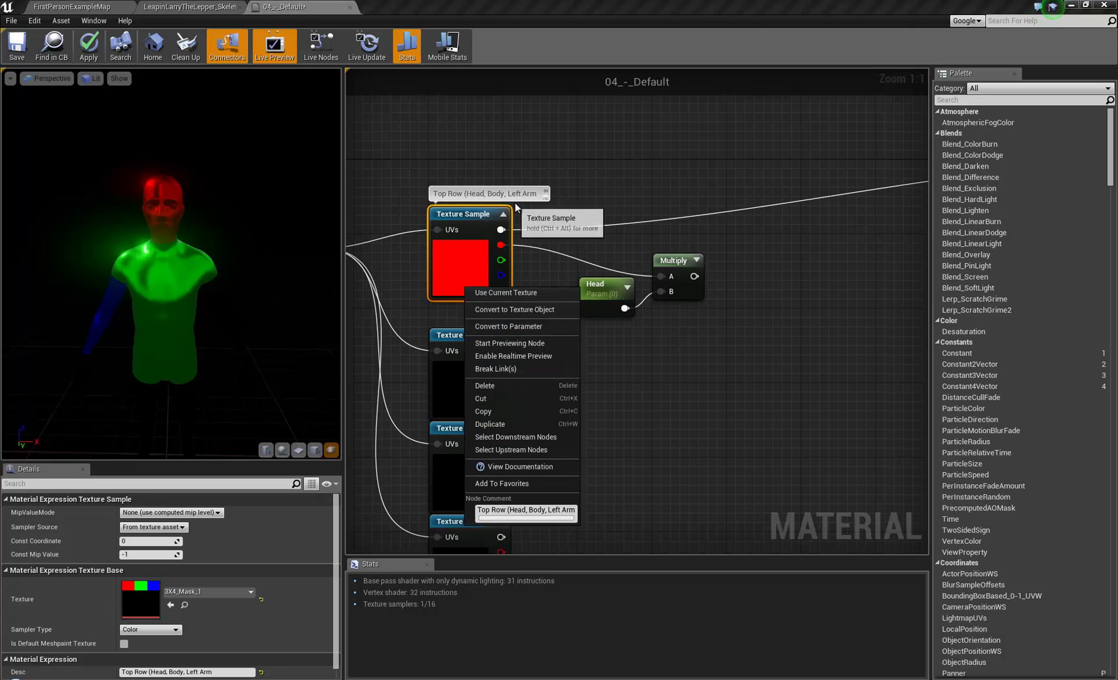
{"action": "left_click", "coordinate": [559, 509]}
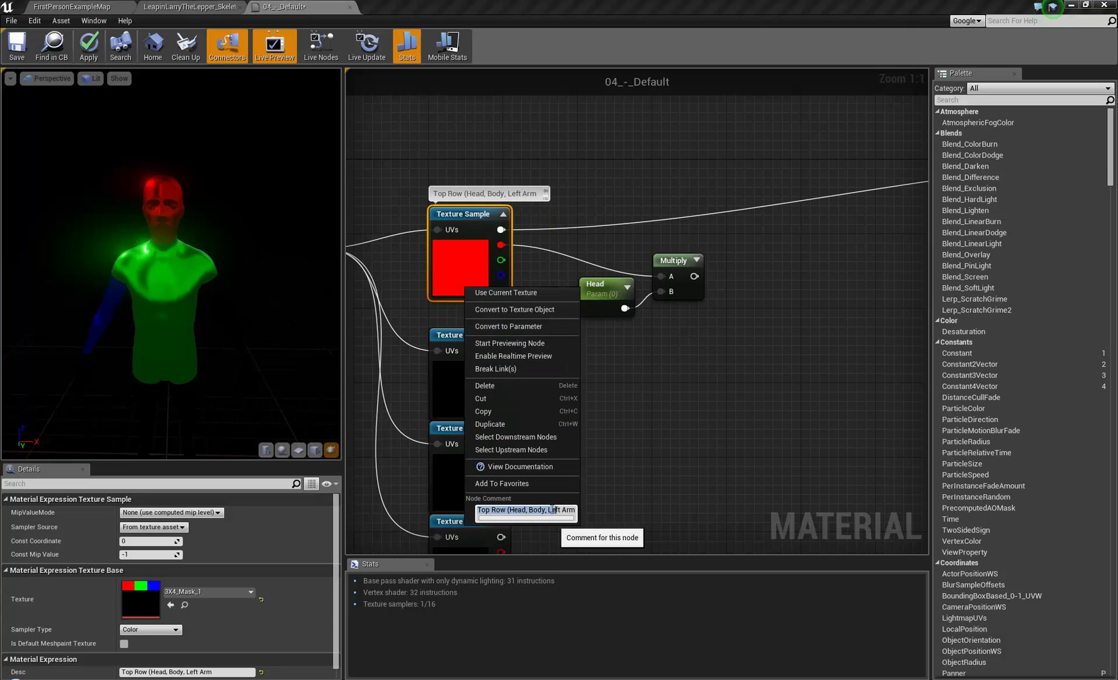
{"action": "left_click", "coordinate": [562, 510]}
{"action": "key", "text": "BackSpace"}
{"action": "key", "text": "BackSpace"}
{"action": "key", "text": "BackSpace"}
{"action": "key", "text": "BackSpace"}
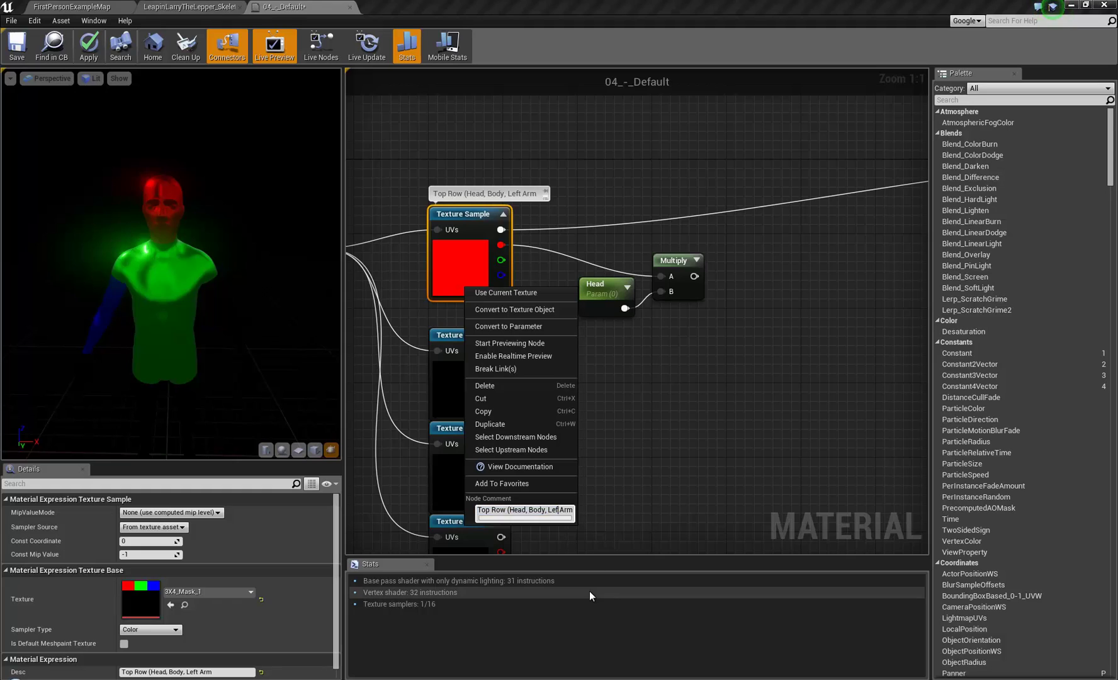
{"action": "type", "text": "Right"}
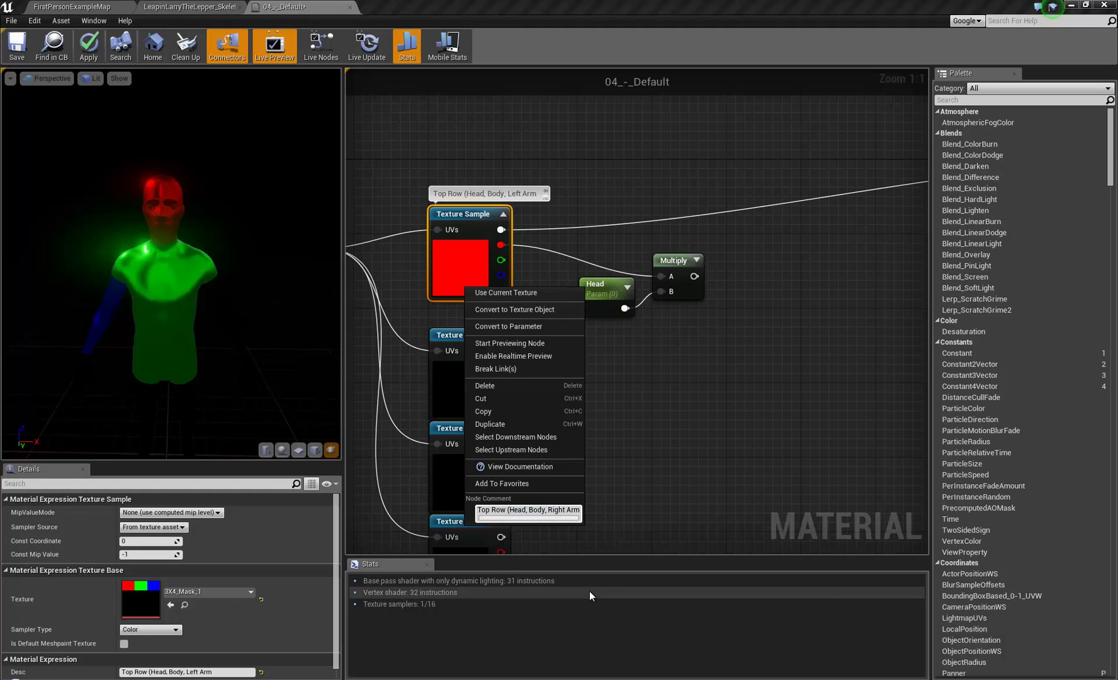
{"action": "key", "text": "Delete"}
{"action": "key", "text": "Return"}
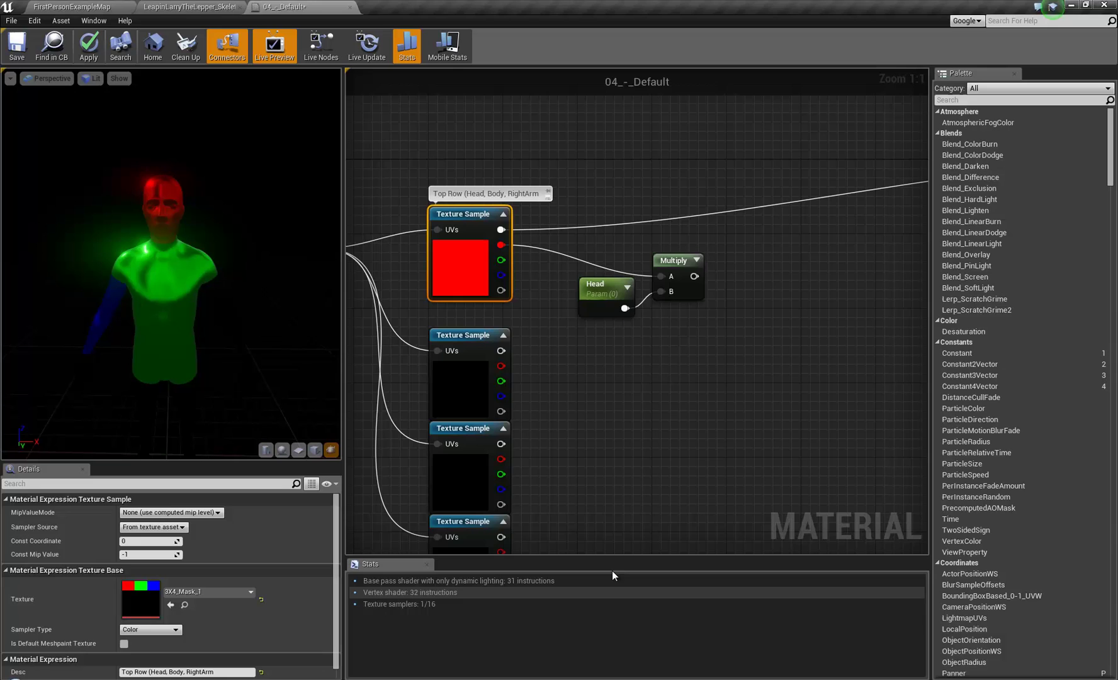
{"action": "right_click_drag", "start_coordinate": [607, 368], "coordinate": [683, 361]}
Duplicate the Head parameter and Multiply pair and rename the copy's parameter Torso.
{"action": "left_click_drag", "start_coordinate": [543, 270], "coordinate": [545, 261]}
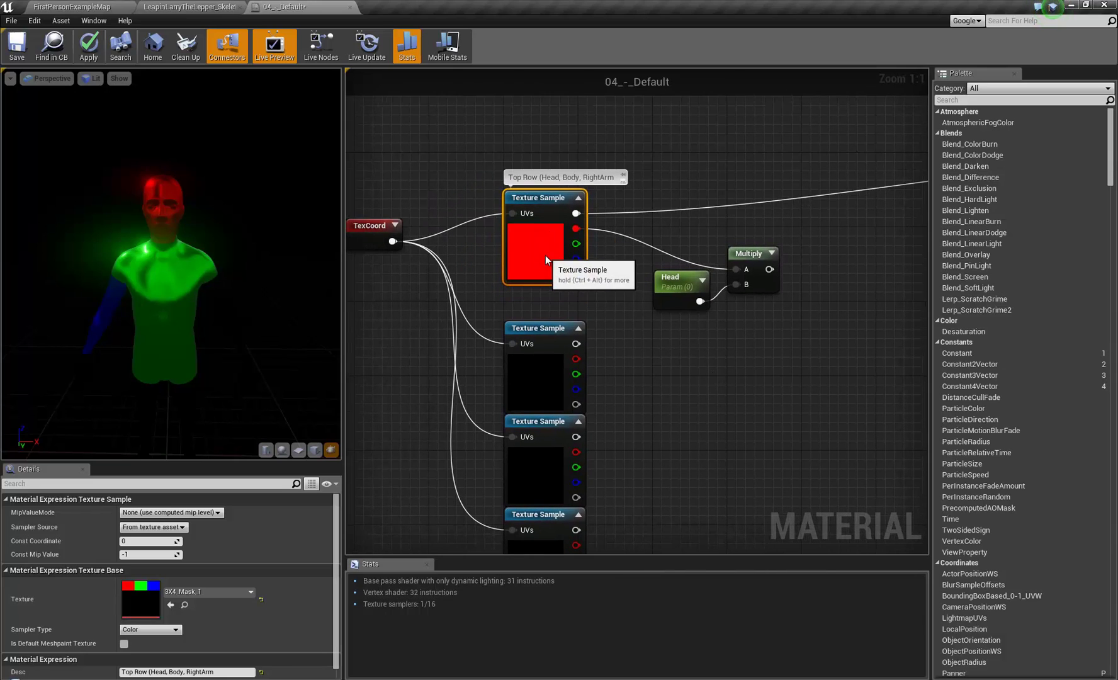
{"action": "left_click_drag", "start_coordinate": [670, 384], "coordinate": [796, 218]}
{"action": "key", "text": "ctrl+c"}
{"action": "key", "text": "ctrl+v"}
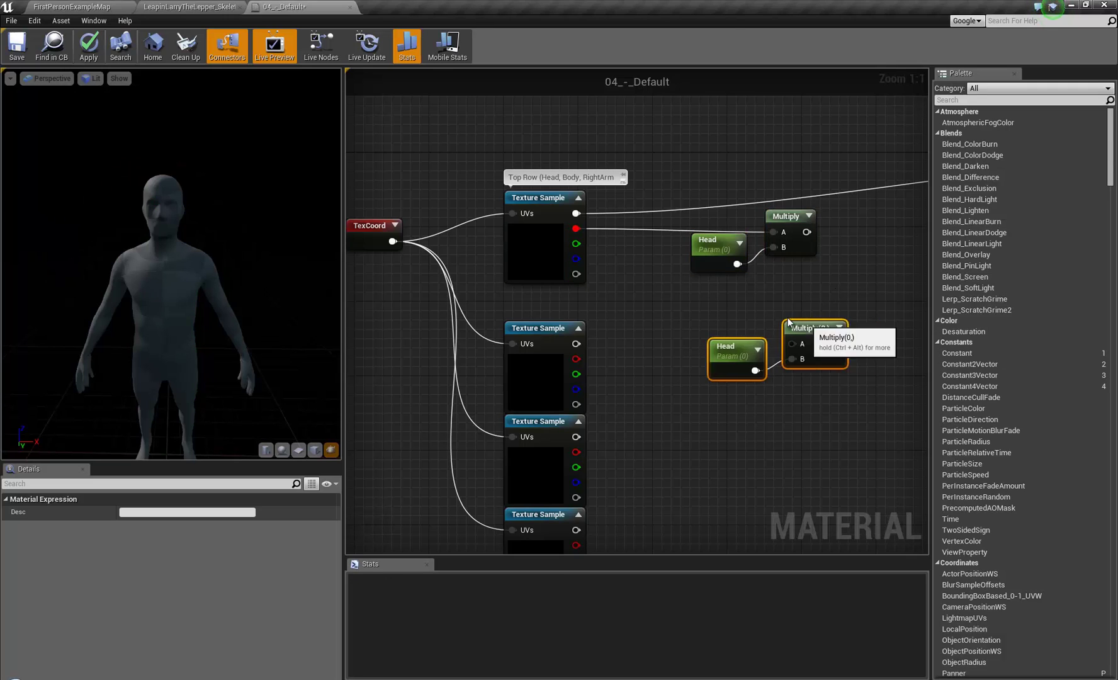
{"action": "left_click_drag", "start_coordinate": [792, 322], "coordinate": [795, 283]}
{"action": "left_click", "coordinate": [717, 304]}
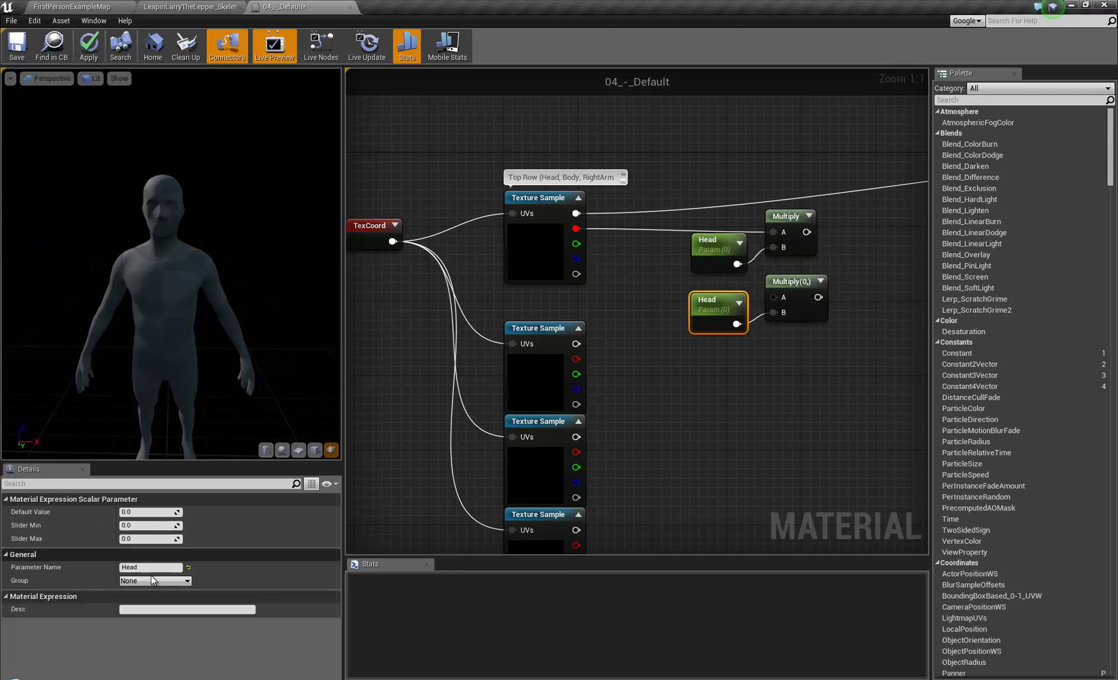
{"action": "left_click", "coordinate": [161, 568]}
{"action": "type", "text": "Tor"}
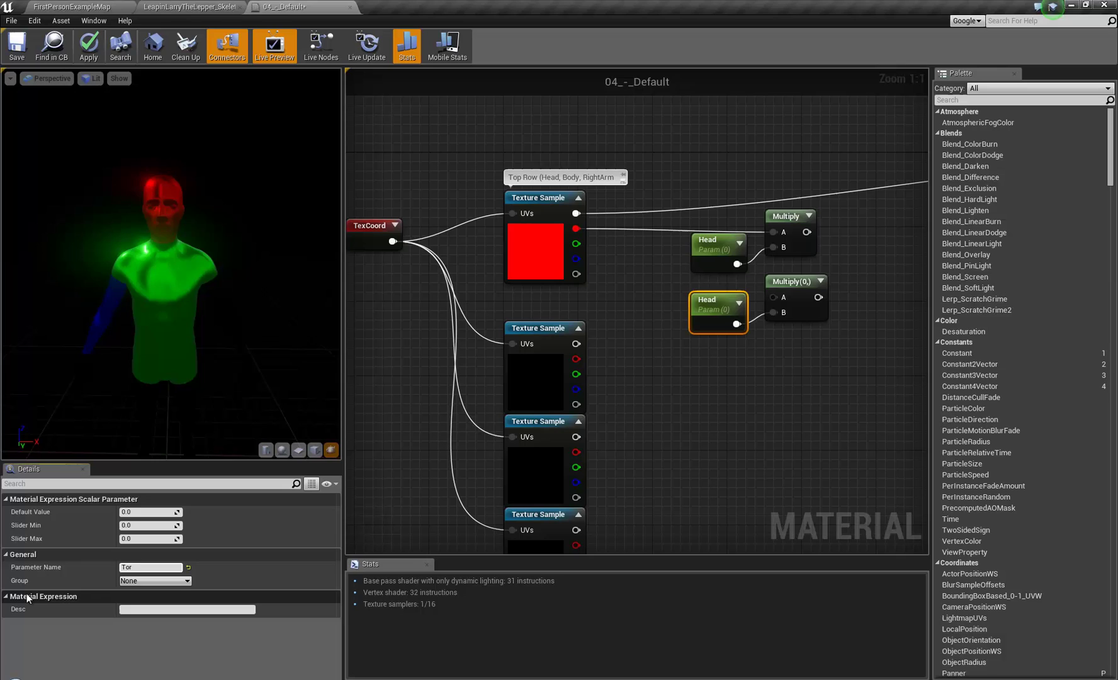
{"action": "type", "text": "so"}
{"action": "key", "text": "Return"}
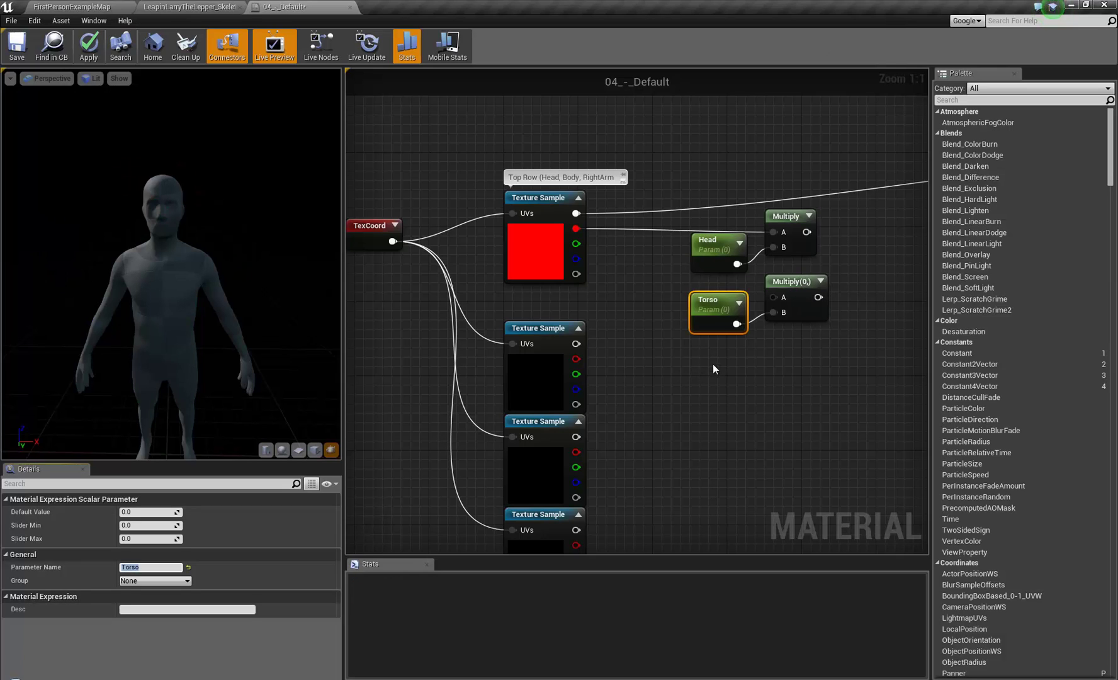
Duplicate the Torso pair below it and rename the new parameter RightArm.
{"action": "left_click_drag", "start_coordinate": [708, 387], "coordinate": [796, 281]}
{"action": "key", "text": "ctrl+c"}
{"action": "key", "text": "ctrl+v"}
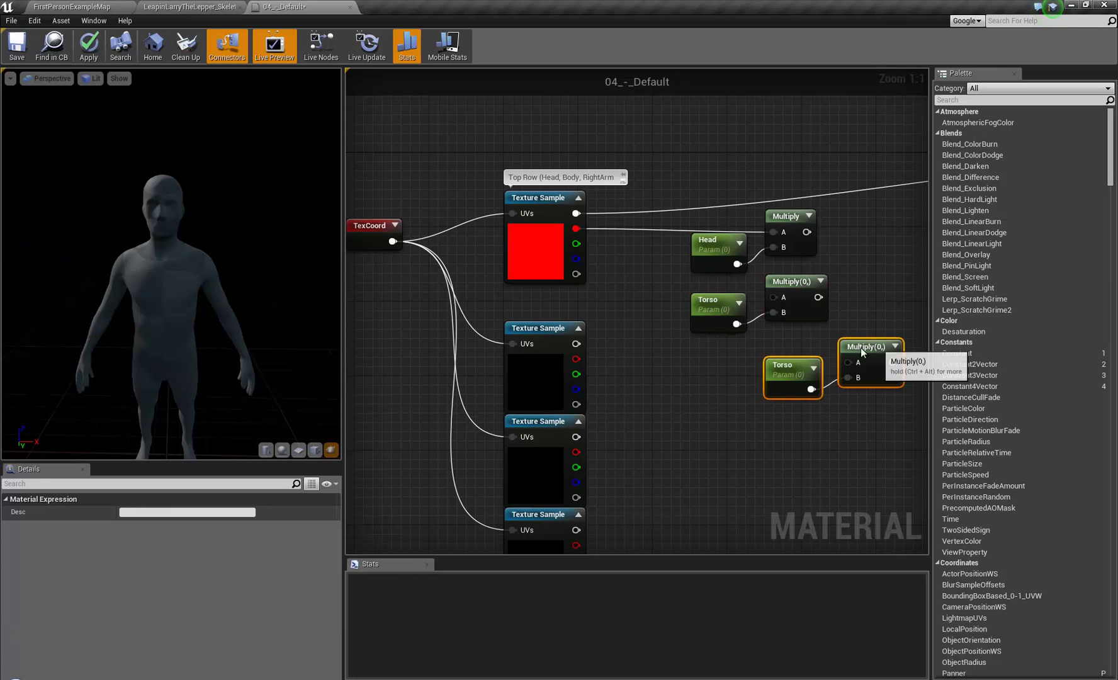
{"action": "left_click_drag", "start_coordinate": [863, 351], "coordinate": [788, 352]}
{"action": "left_click", "coordinate": [710, 366]}
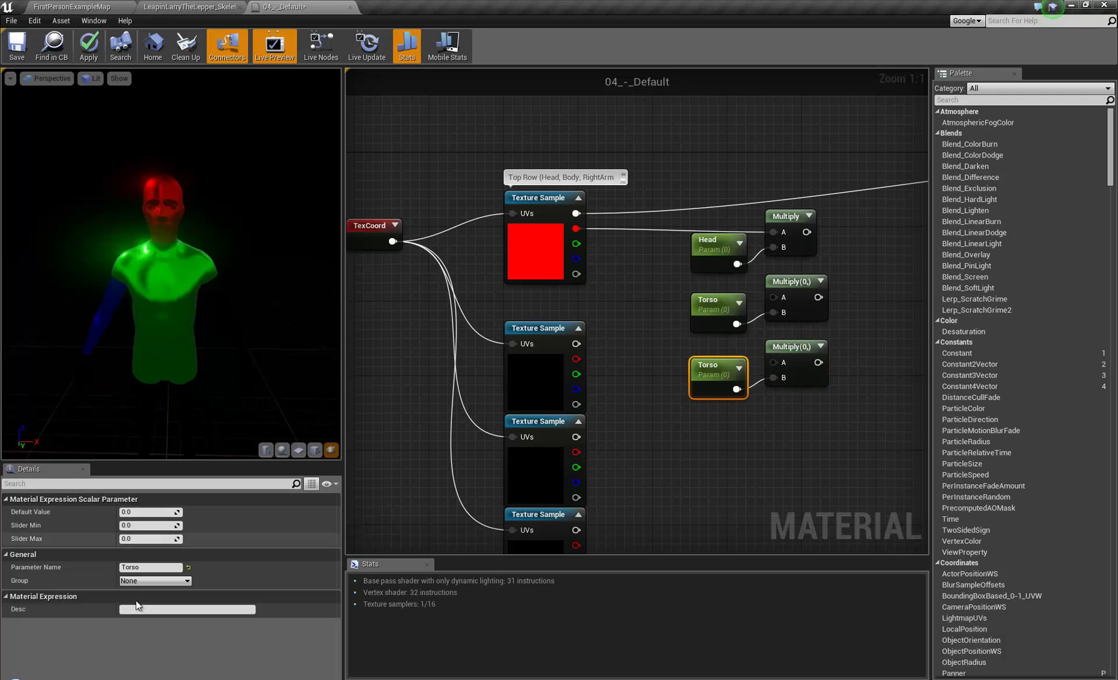
{"action": "left_click", "coordinate": [150, 566]}
{"action": "type", "text": "Right"}
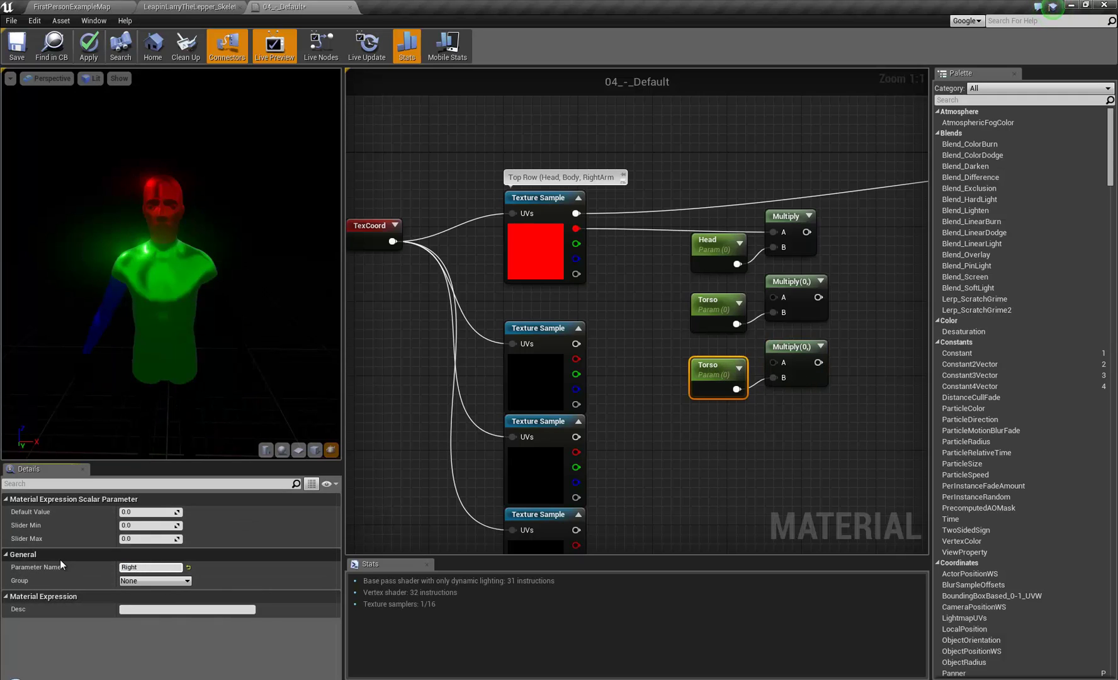
{"action": "type", "text": "Arm"}
{"action": "key", "text": "Return"}
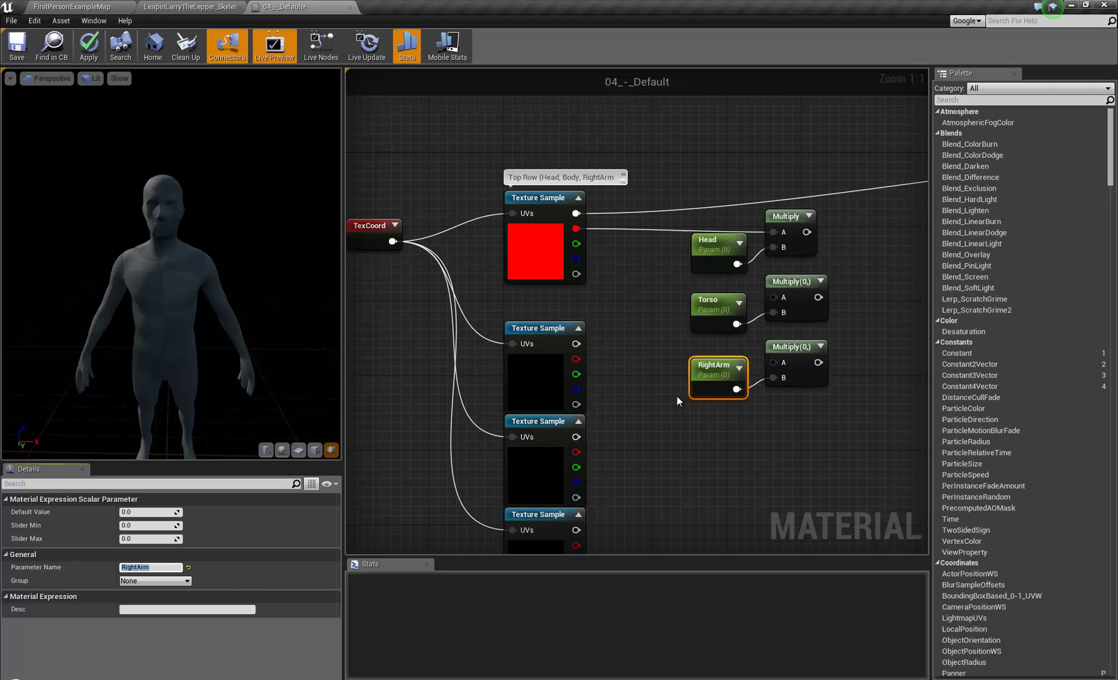
Wire Mask_1's green and blue channels into the Torso and RightArm Multiply A inputs.
{"action": "left_click_drag", "start_coordinate": [577, 244], "coordinate": [775, 297]}
{"action": "left_click_drag", "start_coordinate": [575, 259], "coordinate": [774, 363]}
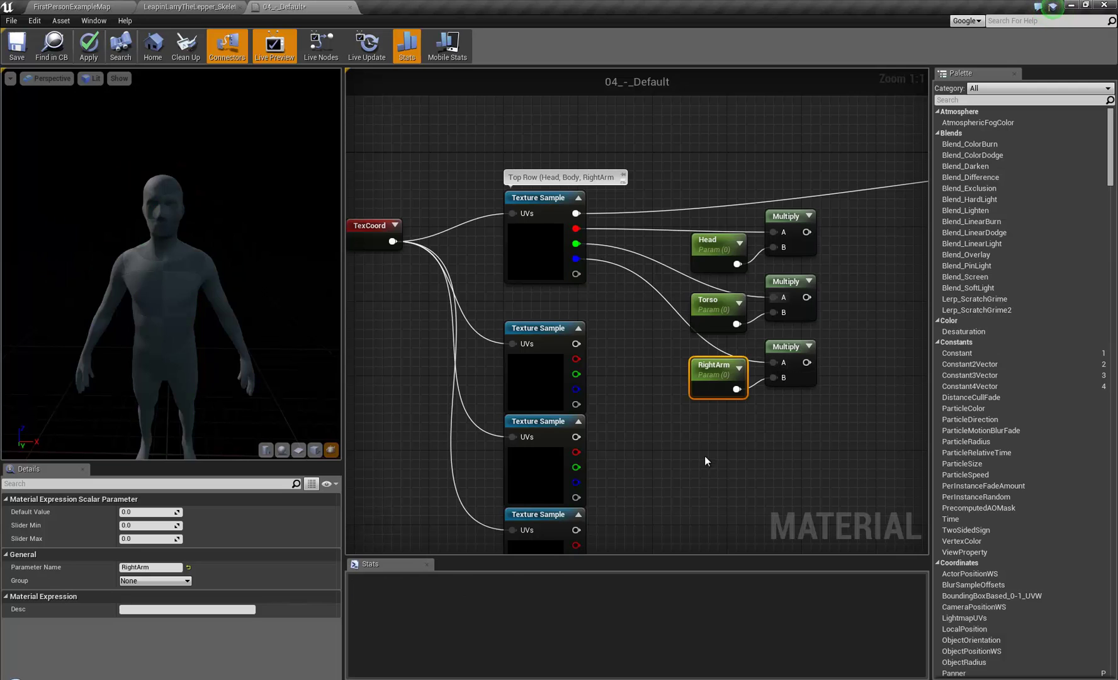
{"action": "left_click_drag", "start_coordinate": [713, 440], "coordinate": [805, 240]}
Set the default value of Head, Torso and RightArm parameters to 1.
{"action": "right_click_drag", "start_coordinate": [837, 346], "coordinate": [800, 274]}
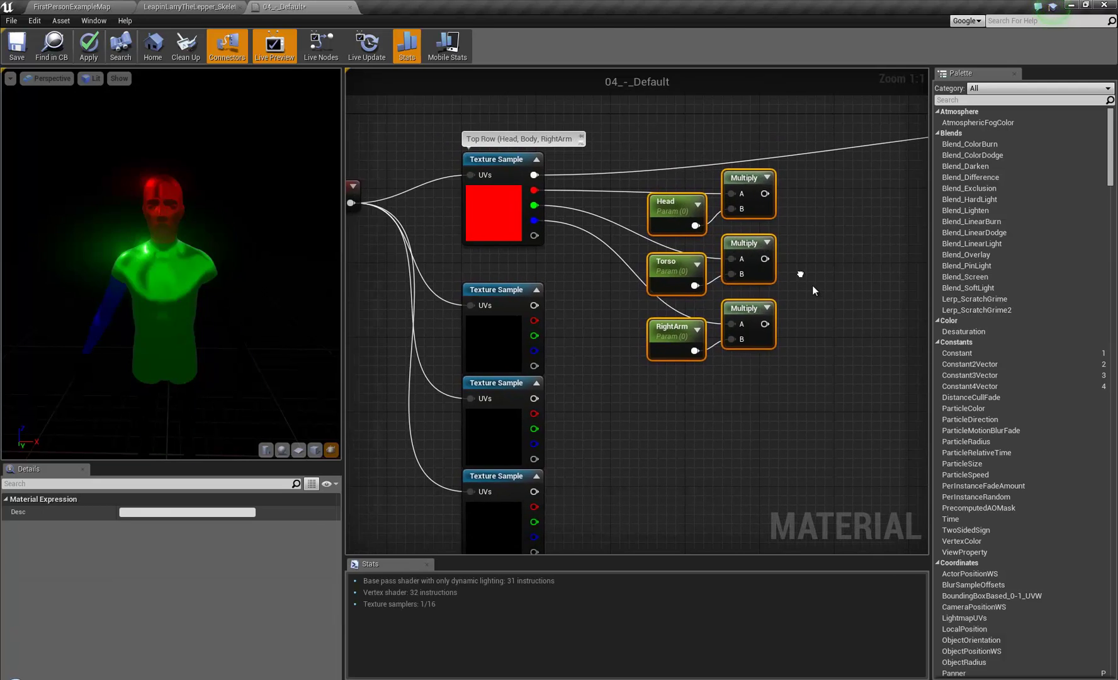
{"action": "left_click", "coordinate": [666, 196]}
{"action": "left_click", "coordinate": [156, 514]}
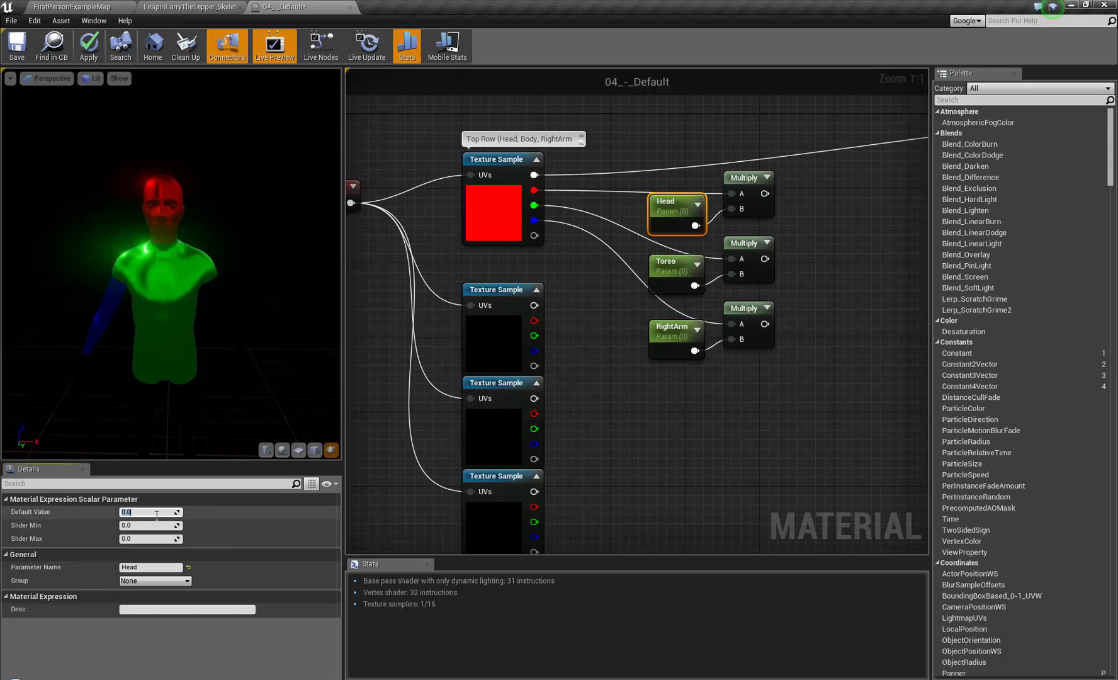
{"action": "type", "text": "1"}
{"action": "left_click", "coordinate": [605, 334]}
{"action": "left_click", "coordinate": [671, 263]}
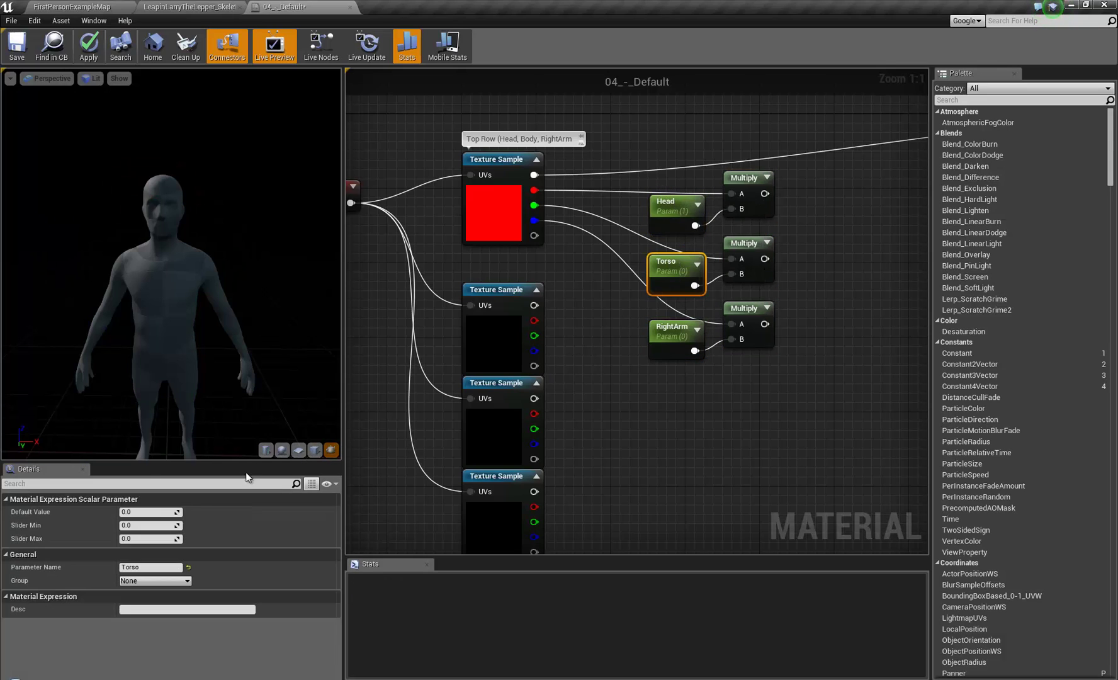
{"action": "left_click", "coordinate": [148, 512]}
{"action": "type", "text": "1"}
{"action": "left_click", "coordinate": [605, 378]}
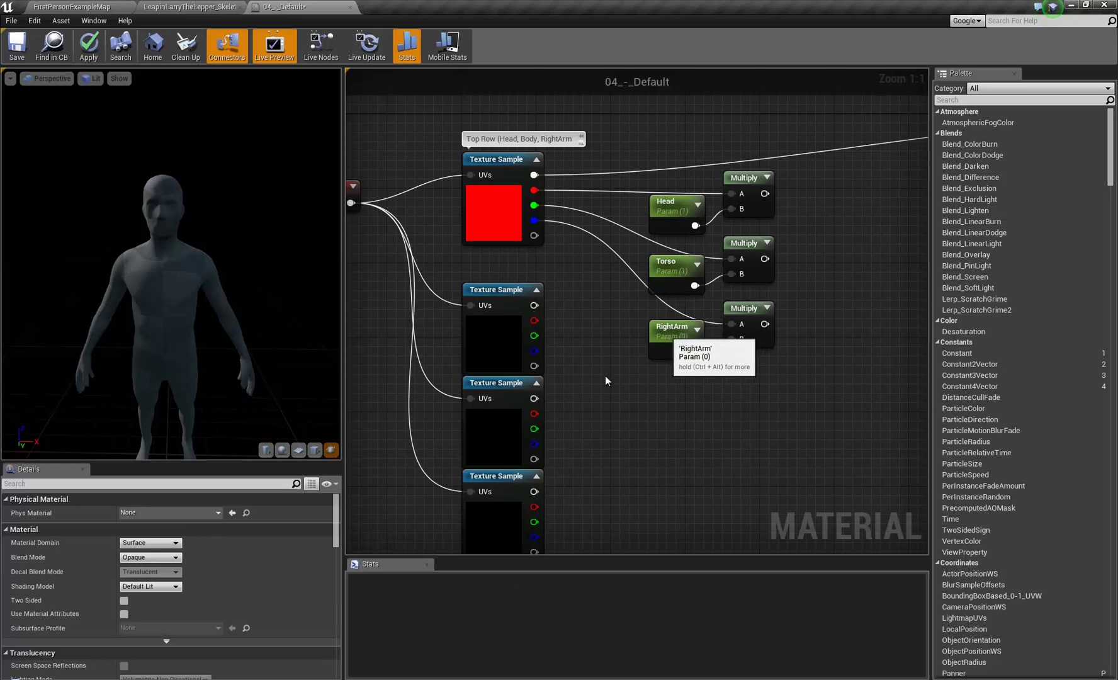
{"action": "left_click", "coordinate": [671, 328]}
{"action": "left_click", "coordinate": [151, 513]}
{"action": "type", "text": "1"}
{"action": "left_click", "coordinate": [621, 389]}
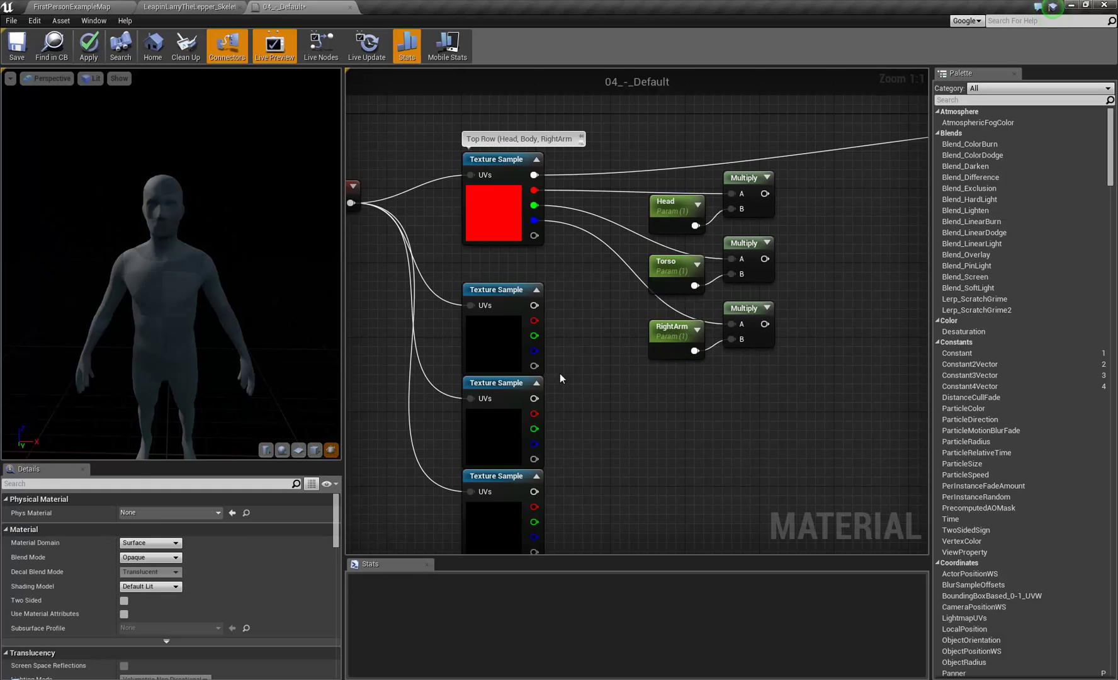
Select the six parameter and Multiply nodes and break Mask_1's RGB link to Base Color.
{"action": "left_click_drag", "start_coordinate": [193, 364], "coordinate": [218, 364]}
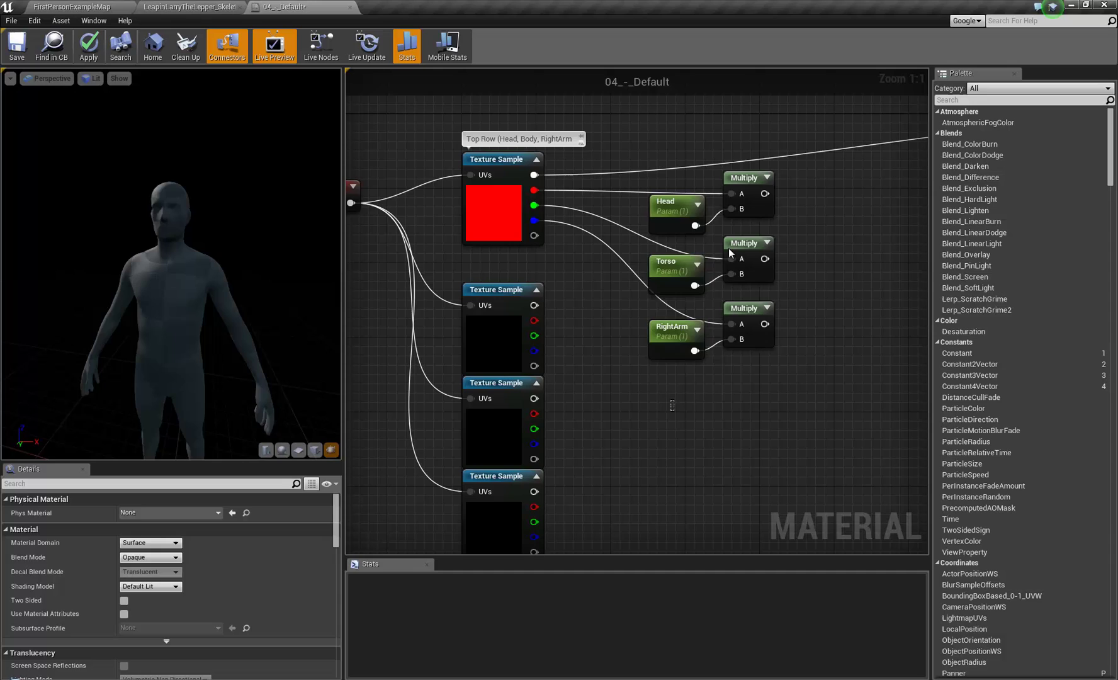
{"action": "left_click_drag", "start_coordinate": [672, 412], "coordinate": [756, 189]}
{"action": "right_click_drag", "start_coordinate": [787, 368], "coordinate": [750, 275]}
{"action": "scroll", "coordinate": [750, 272], "scroll_direction": "down", "scroll_amount": 1}
{"action": "right_click_drag", "start_coordinate": [685, 364], "coordinate": [793, 384]}
{"action": "right_click_drag", "start_coordinate": [700, 386], "coordinate": [696, 411]}
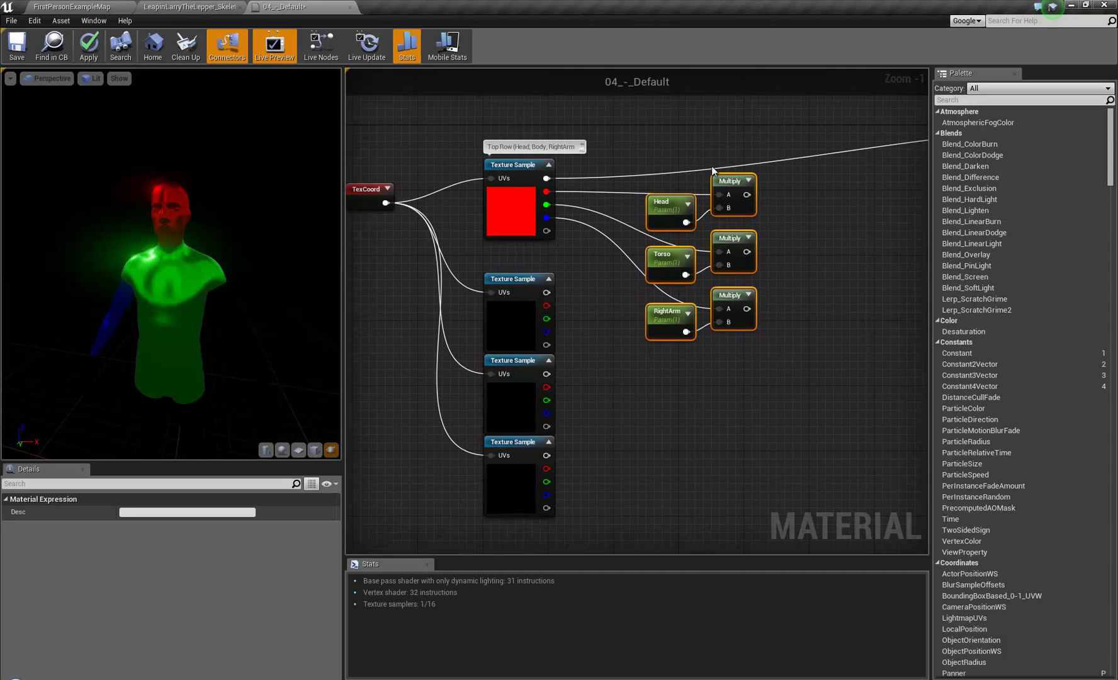
{"action": "left_click_drag", "start_coordinate": [733, 182], "coordinate": [754, 174]}
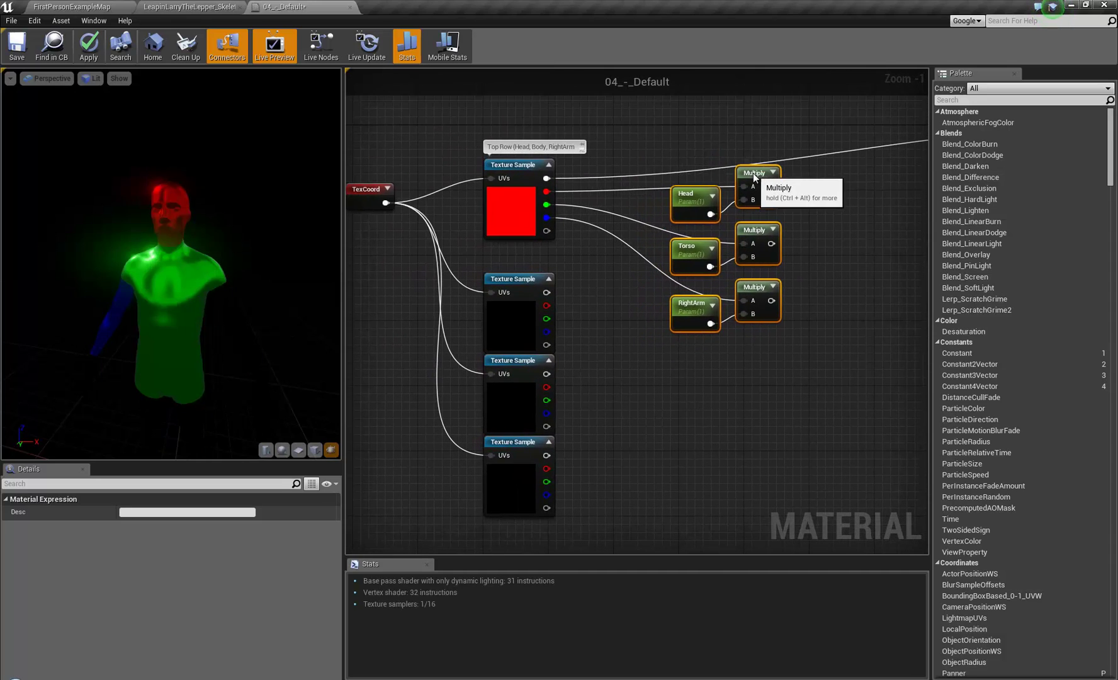
{"action": "left_click", "coordinate": [547, 179], "text": "alt"}
{"action": "left_click_drag", "start_coordinate": [698, 200], "coordinate": [681, 163]}
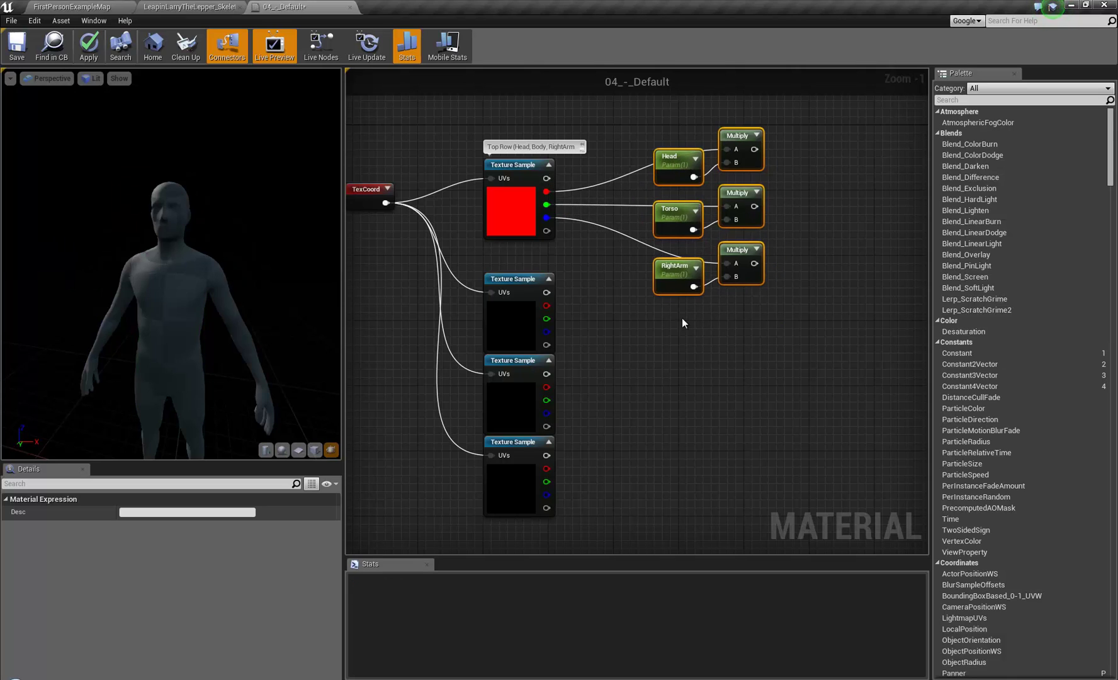
Copy and paste the six nodes, placing the duplicate set below the originals.
{"action": "key", "text": "ctrl+c"}
{"action": "key", "text": "ctrl+v"}
{"action": "left_click_drag", "start_coordinate": [802, 299], "coordinate": [744, 337]}
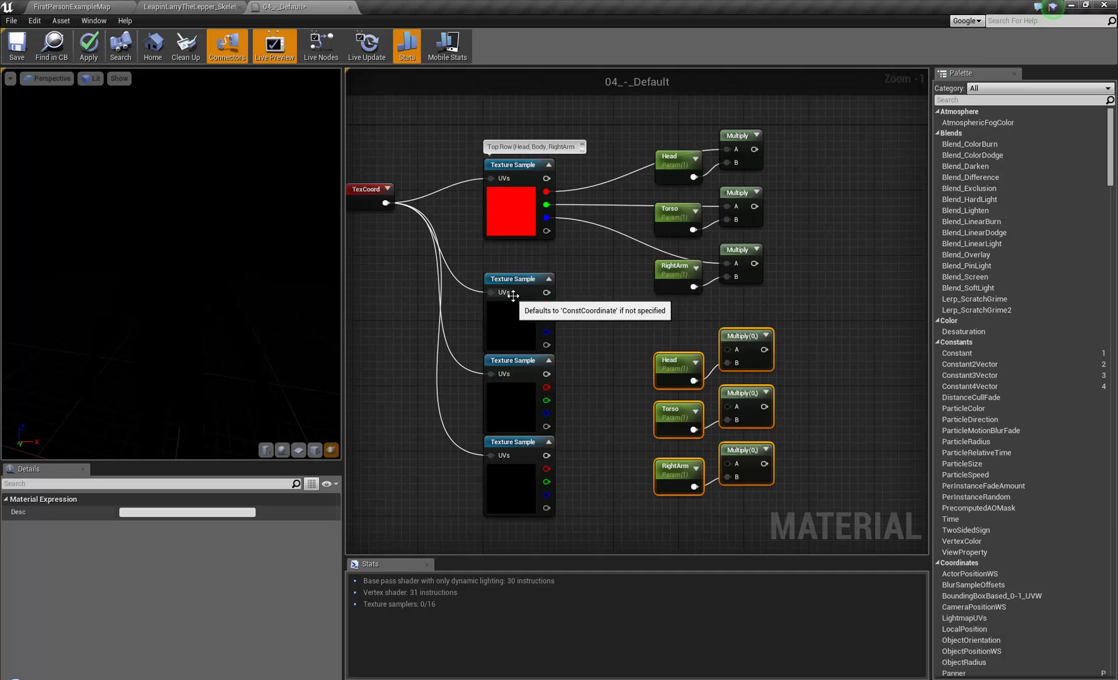
{"action": "left_click", "coordinate": [527, 316]}
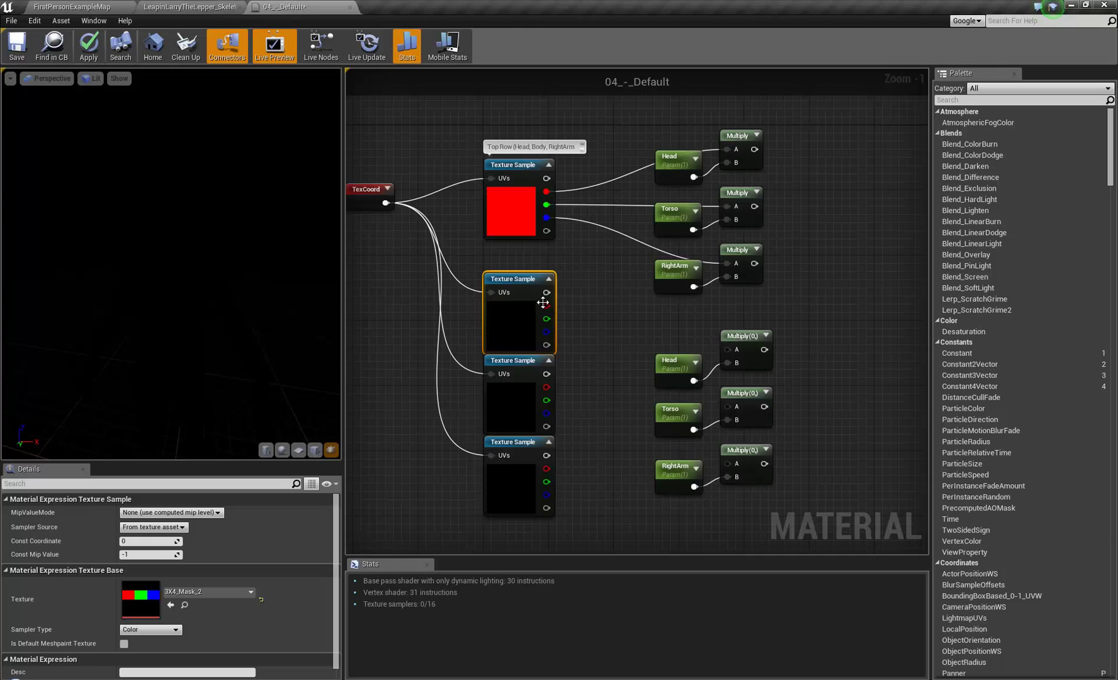
Comment the second mask texture node 'RightHand, LeftArm, LeftHand'.
{"action": "right_click", "coordinate": [530, 267]}
{"action": "right_click", "coordinate": [527, 281]}
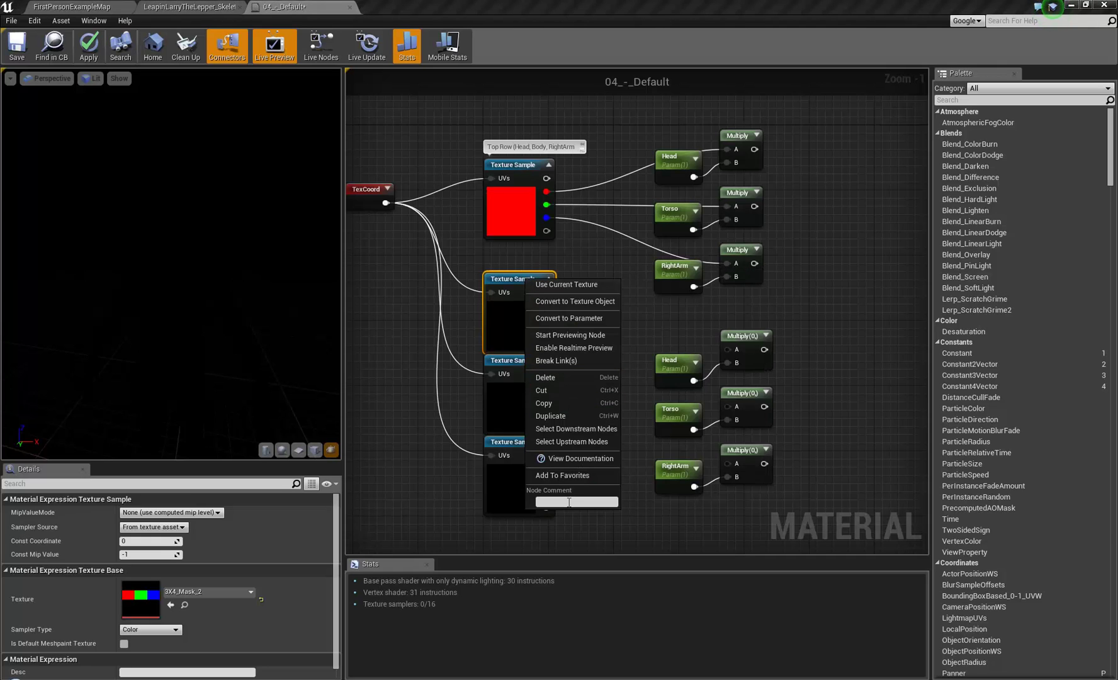
{"action": "left_click", "coordinate": [568, 502]}
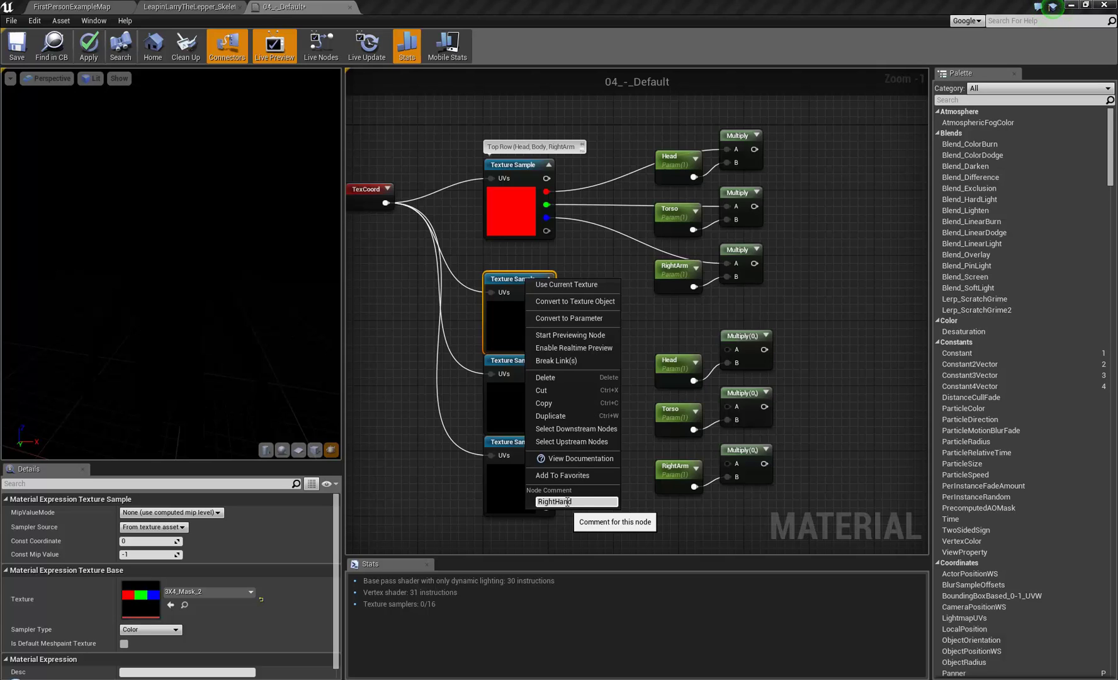
{"action": "type", "text": "RightHand, LeftArm, LeftHand"}
{"action": "key", "text": "Return"}
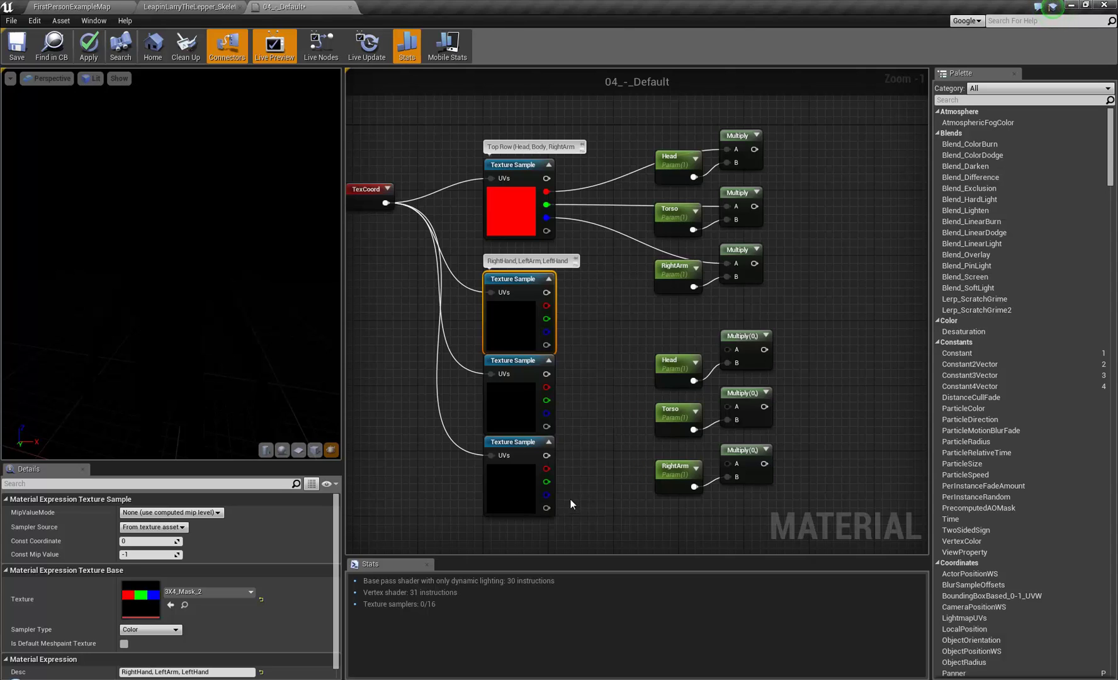
Rename the lower copies of the Head and Torso parameters to RightHand and LeftArm.
{"action": "right_click_drag", "start_coordinate": [621, 350], "coordinate": [632, 336]}
{"action": "left_click", "coordinate": [685, 350]}
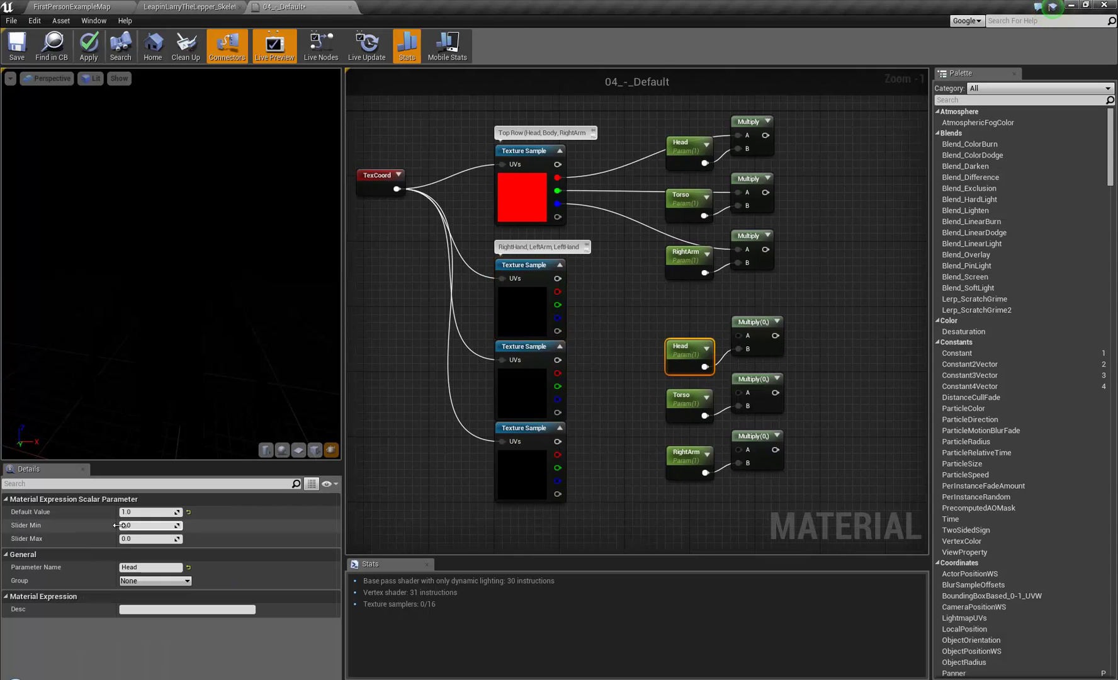
{"action": "left_click", "coordinate": [150, 567]}
{"action": "type", "text": "Right"}
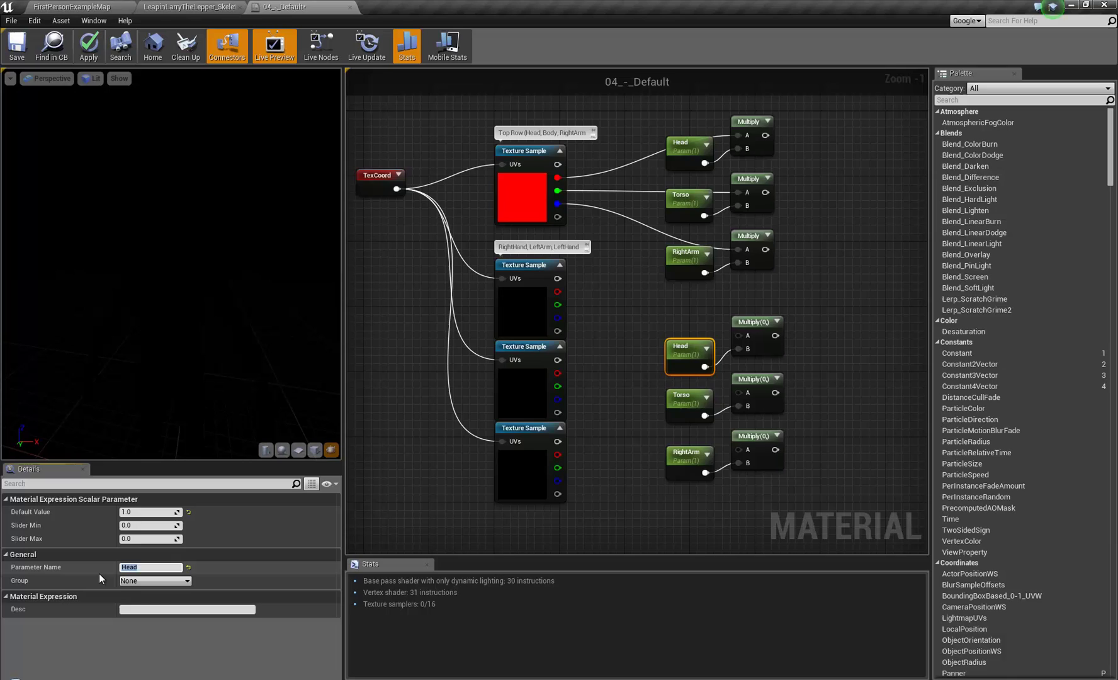
{"action": "type", "text": "Hand"}
{"action": "key", "text": "Return"}
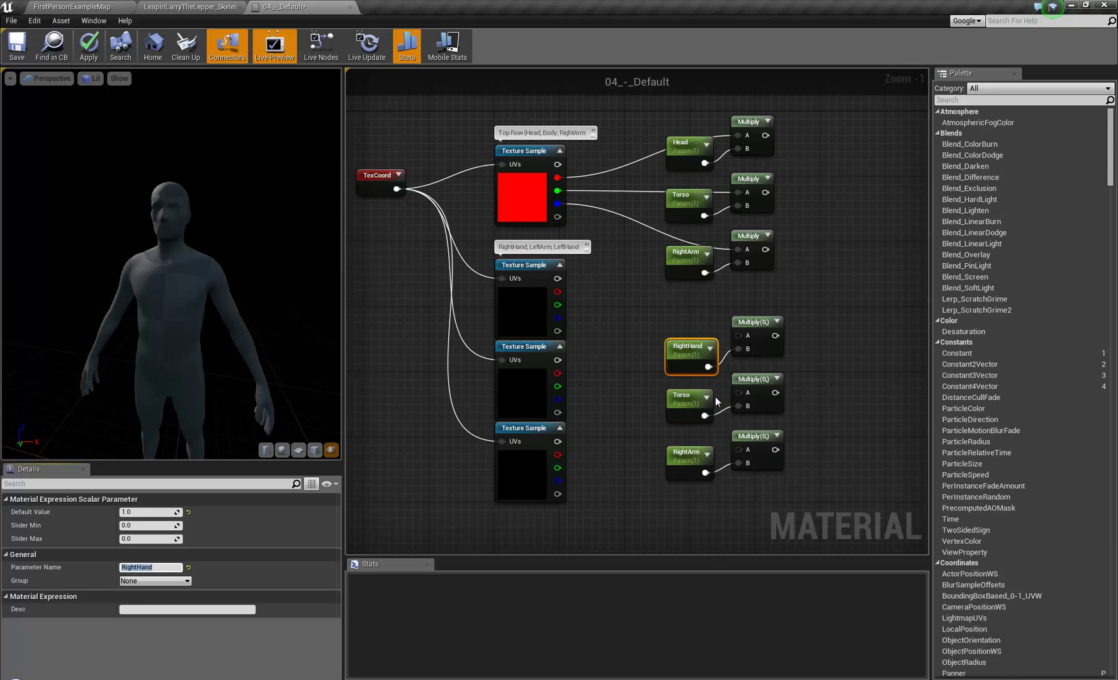
{"action": "left_click", "coordinate": [684, 409]}
{"action": "left_click", "coordinate": [145, 564]}
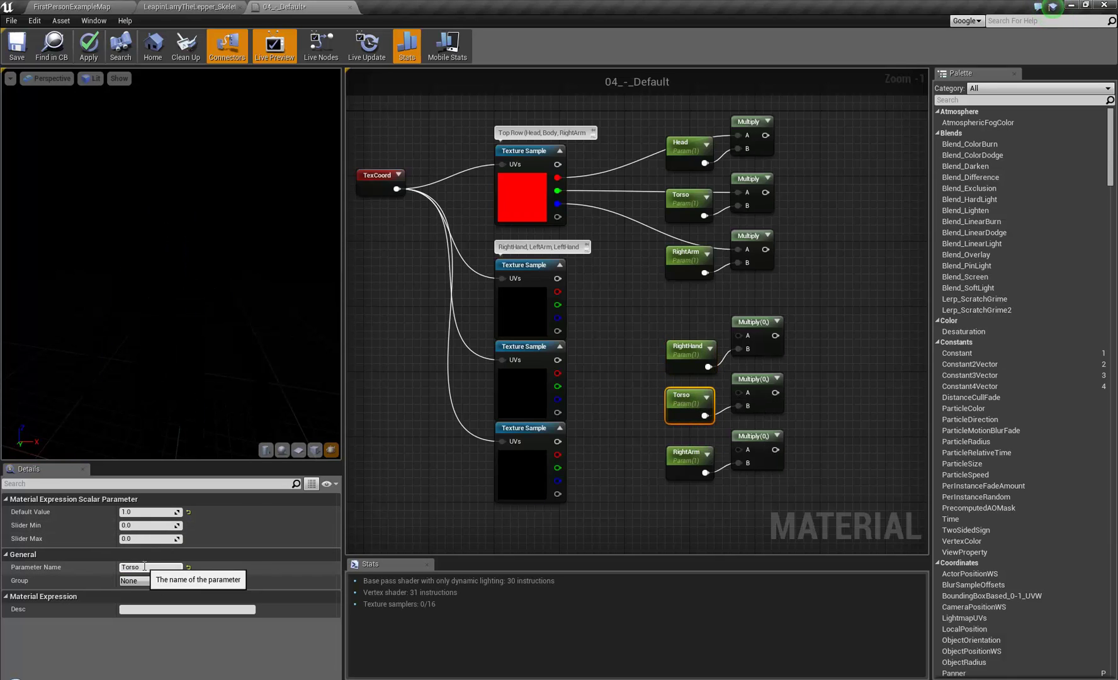
{"action": "type", "text": "LeftArm"}
{"action": "key", "text": "Return"}
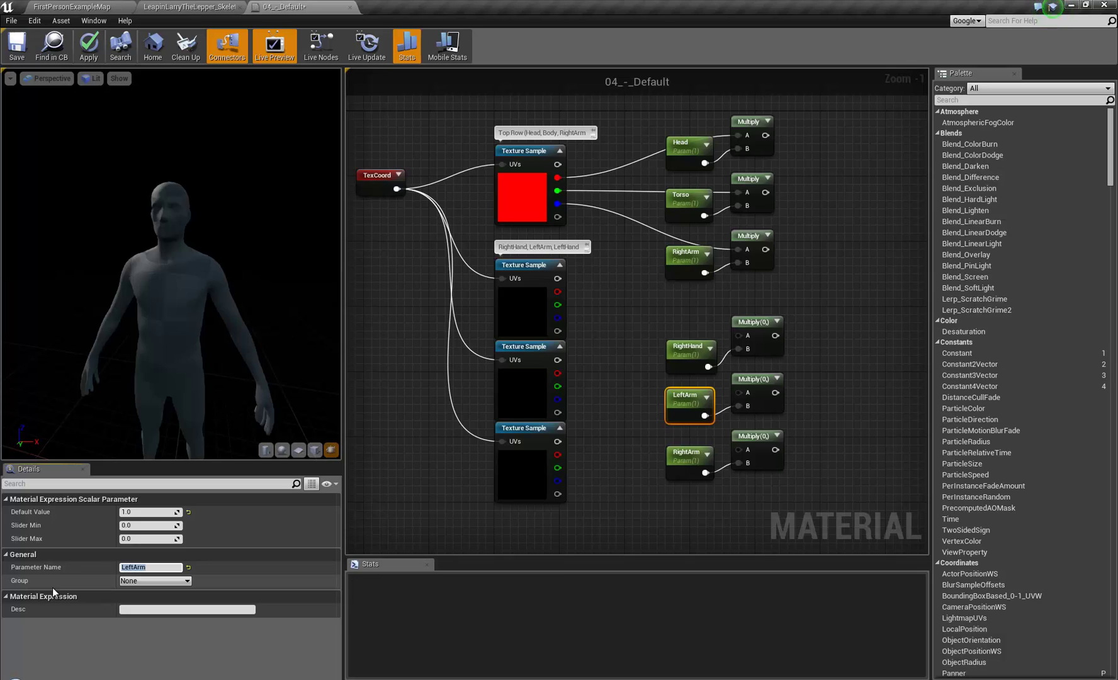
Rename the lower copy of the RightArm parameter to LeftHand.
{"action": "left_click", "coordinate": [688, 450]}
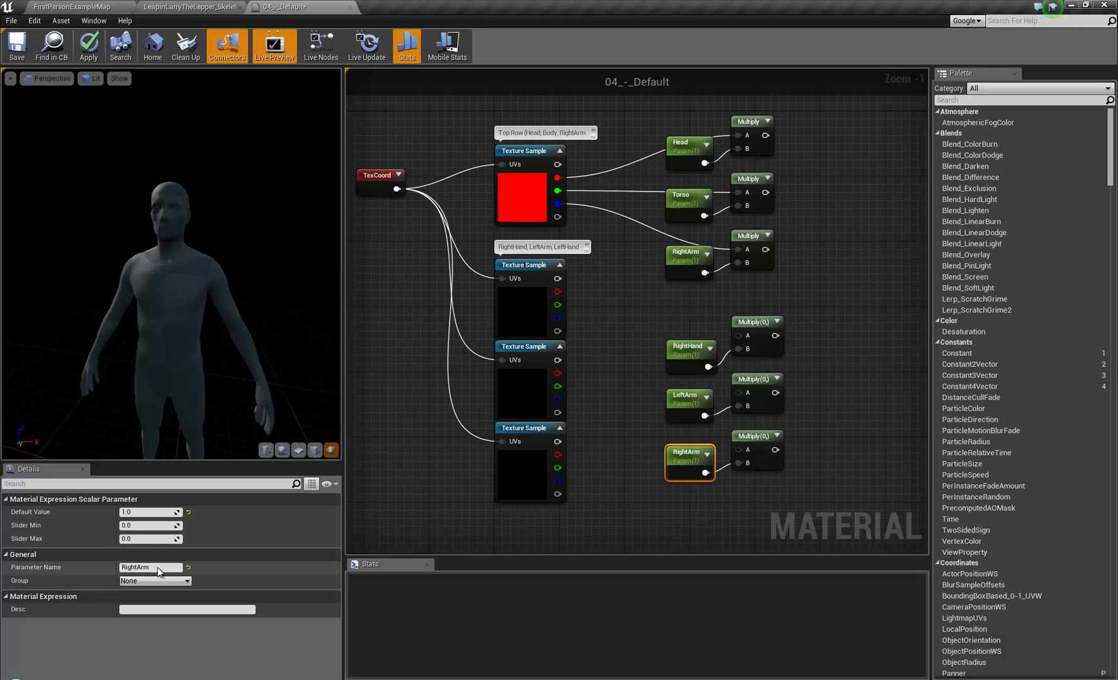
{"action": "left_click", "coordinate": [150, 558]}
{"action": "left_click", "coordinate": [151, 555]}
{"action": "left_click", "coordinate": [150, 566]}
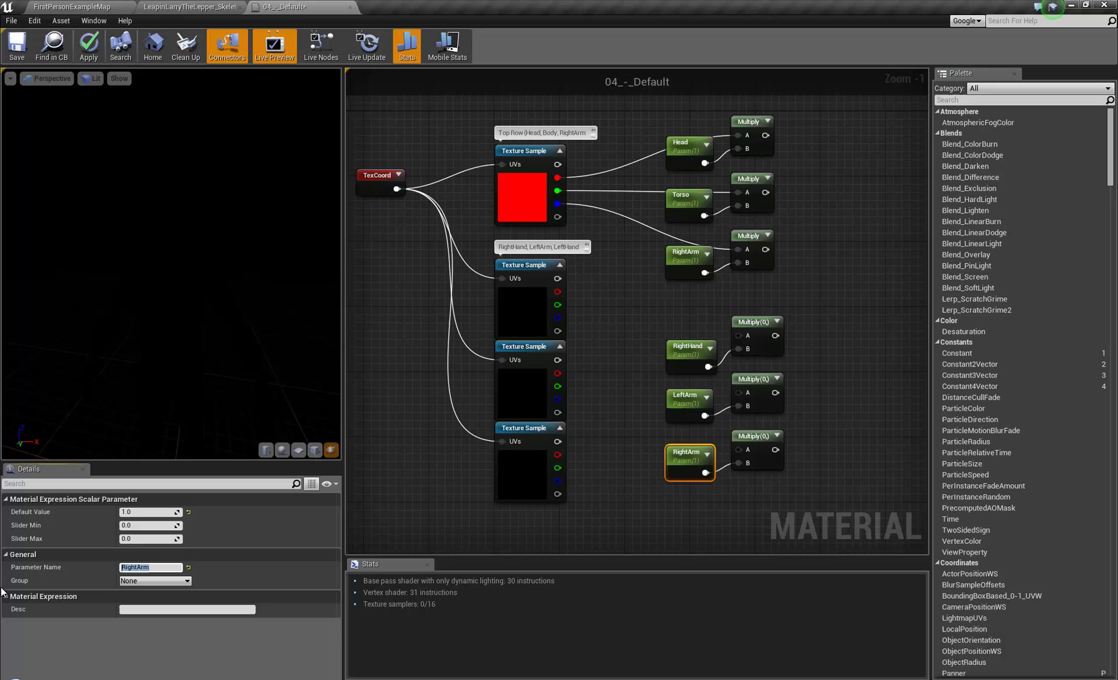
{"action": "type", "text": "LeftHand"}
{"action": "key", "text": "Return"}
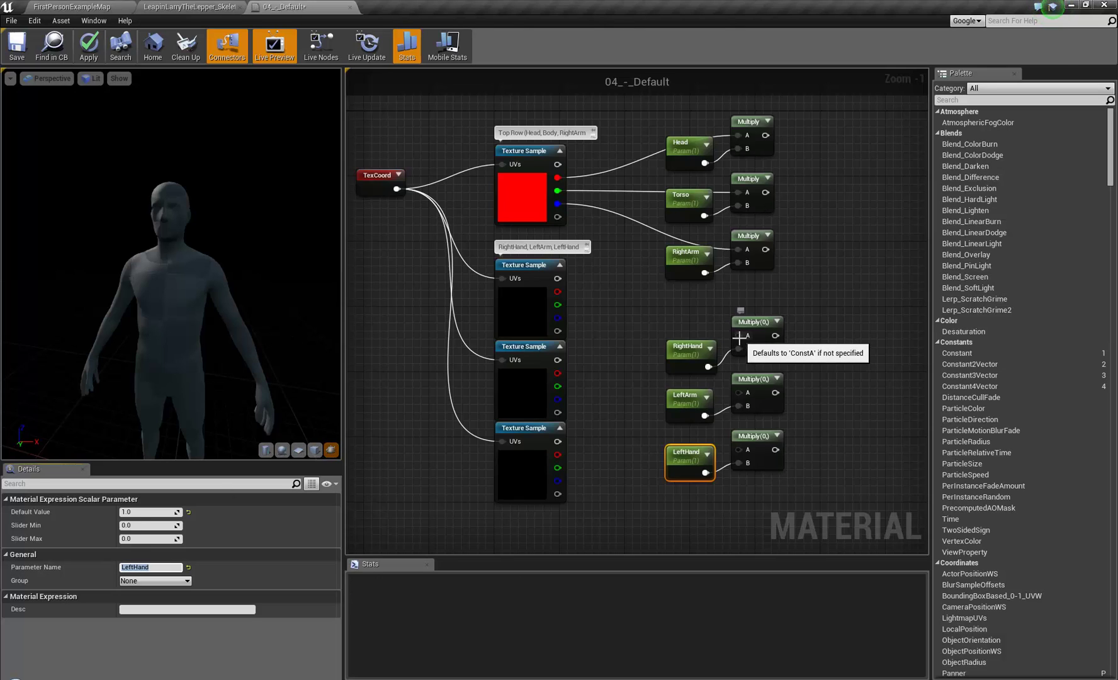
Connect the second mask's channels to the RightHand, LeftArm and LeftHand multiplies and move those six nodes up.
{"action": "left_click_drag", "start_coordinate": [739, 335], "coordinate": [739, 393]}
{"action": "left_click_drag", "start_coordinate": [739, 449], "coordinate": [558, 318]}
{"action": "left_click_drag", "start_coordinate": [627, 496], "coordinate": [796, 322]}
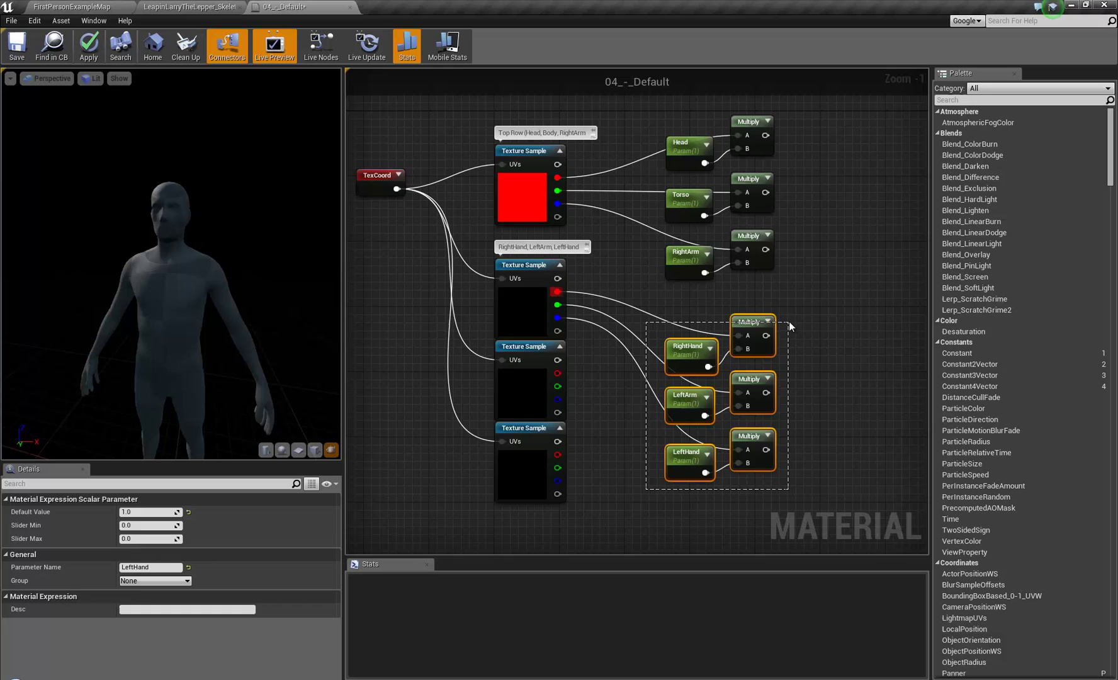
{"action": "left_click_drag", "start_coordinate": [685, 395], "coordinate": [685, 362]}
{"action": "right_click_drag", "start_coordinate": [620, 467], "coordinate": [591, 471]}
Move all twelve parameter and multiply nodes up as a group.
{"action": "left_click_drag", "start_coordinate": [610, 495], "coordinate": [754, 119]}
{"action": "right_click_drag", "start_coordinate": [783, 276], "coordinate": [774, 252]}
{"action": "scroll", "coordinate": [773, 253], "scroll_direction": "down", "scroll_amount": 1}
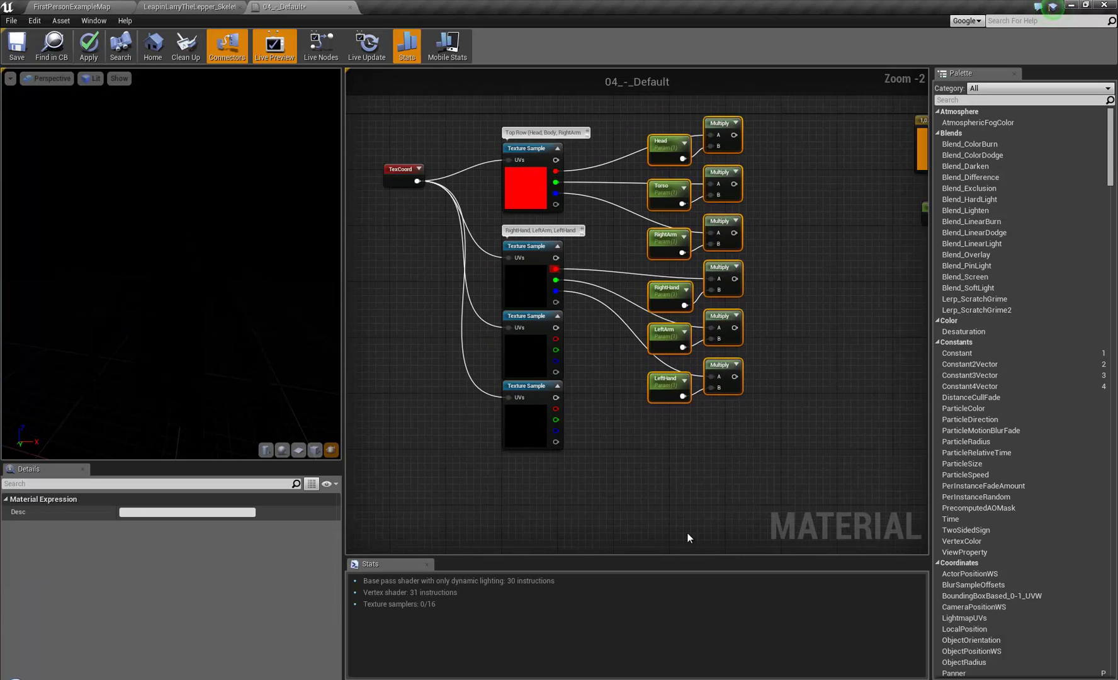
{"action": "right_click_drag", "start_coordinate": [688, 537], "coordinate": [682, 478]}
{"action": "left_click_drag", "start_coordinate": [717, 311], "coordinate": [723, 284]}
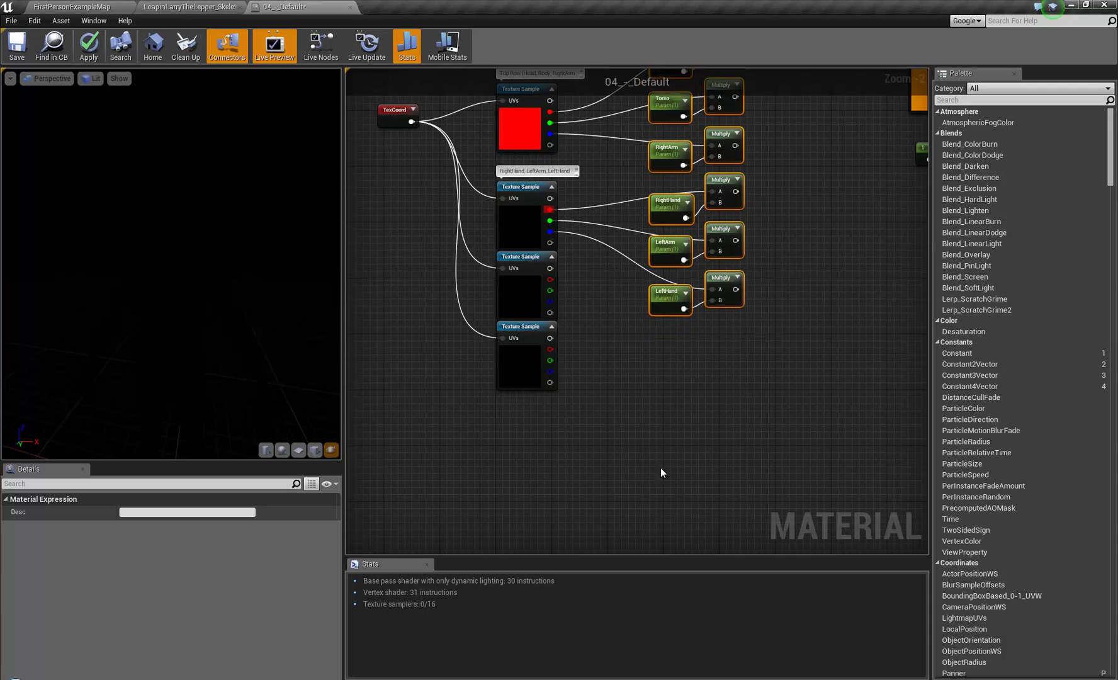
{"action": "right_click_drag", "start_coordinate": [693, 426], "coordinate": [709, 456]}
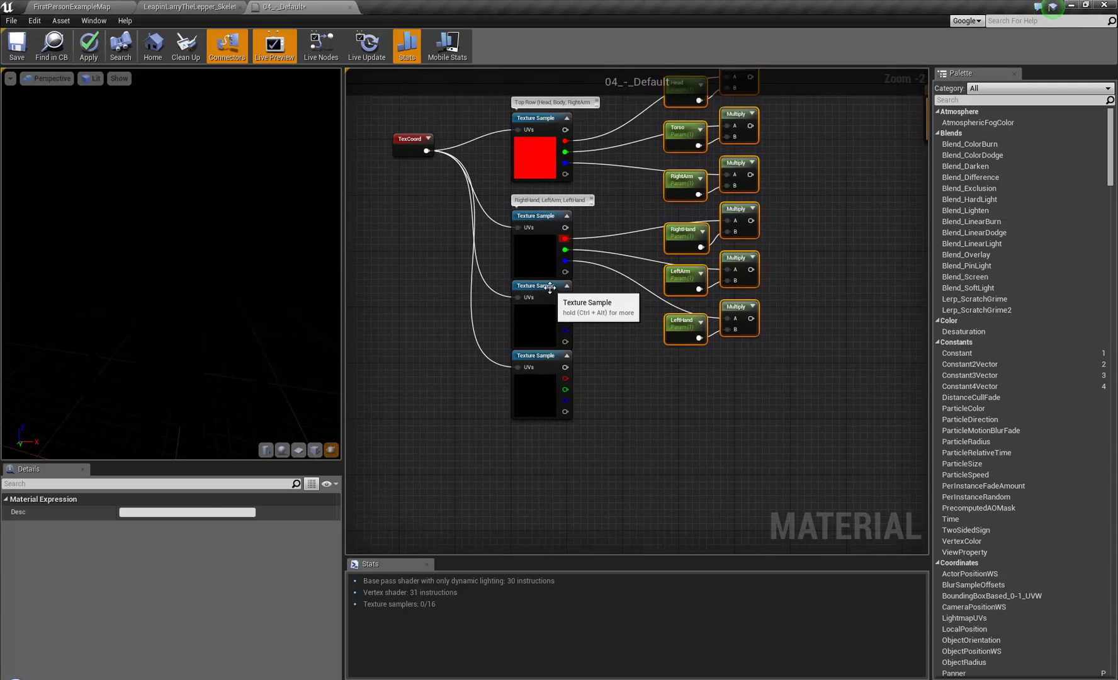
Nudge the second mask texture up and the fourth mask texture down.
{"action": "left_click", "coordinate": [550, 288]}
{"action": "left_click_drag", "start_coordinate": [536, 221], "coordinate": [535, 206]}
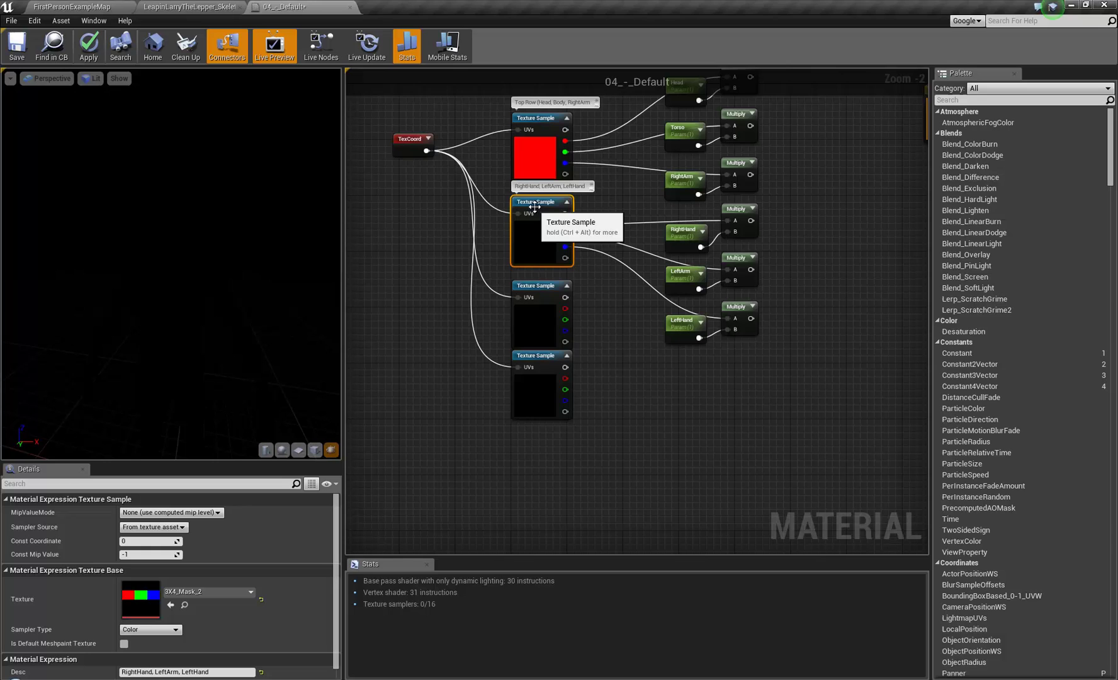
{"action": "left_click_drag", "start_coordinate": [538, 384], "coordinate": [539, 398]}
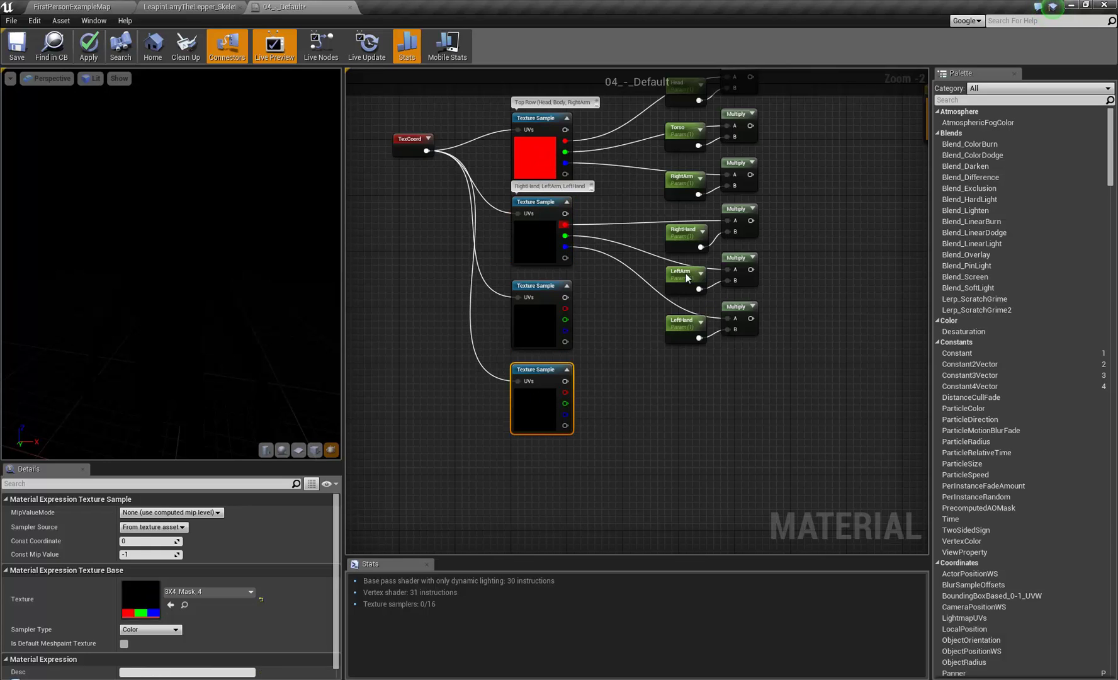
{"action": "scroll", "coordinate": [597, 233], "scroll_direction": "up", "scroll_amount": 2}
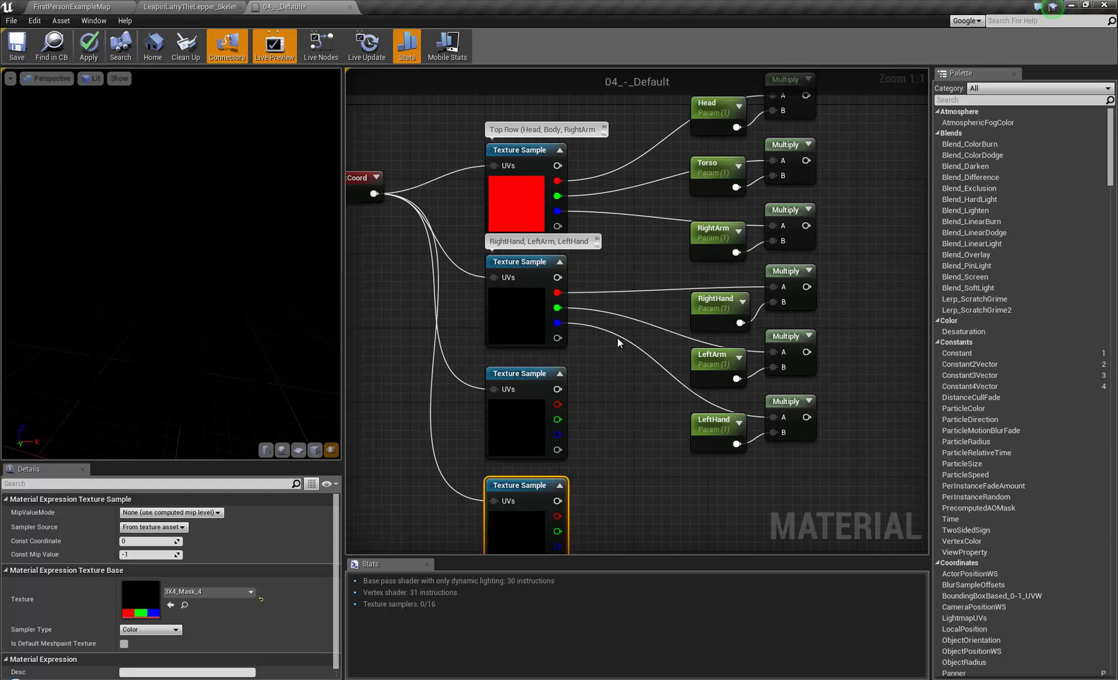
Check the body reference image in Photoshop and frame the leg multiply nodes.
{"action": "right_click_drag", "start_coordinate": [628, 273], "coordinate": [621, 323]}
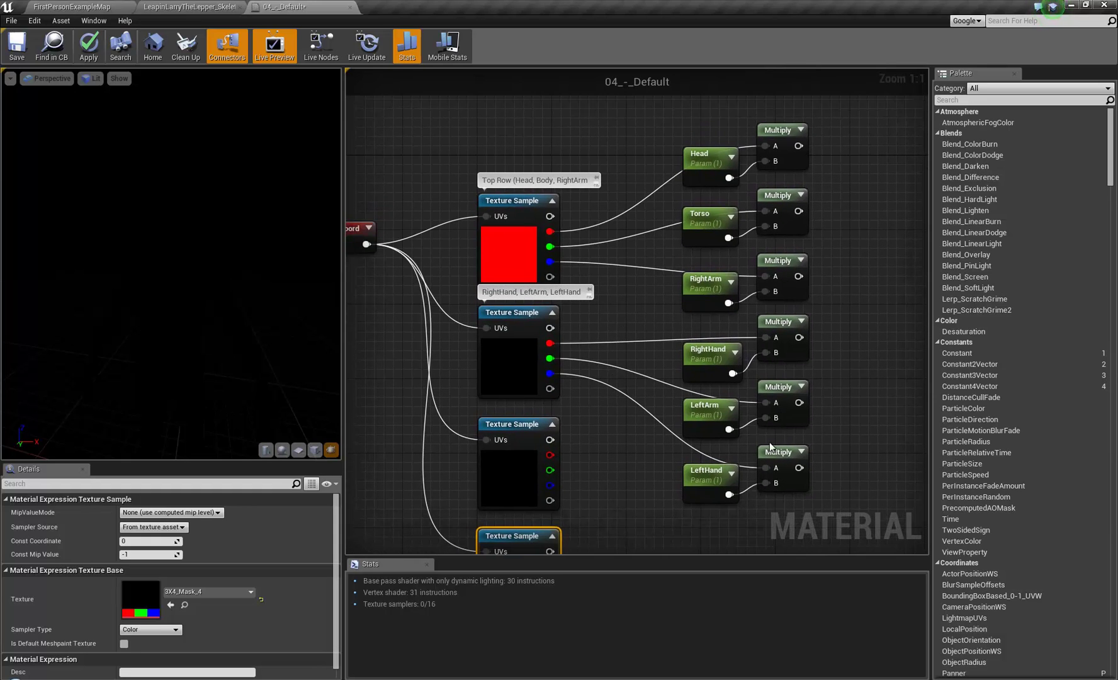
{"action": "left_click", "coordinate": [214, 679]}
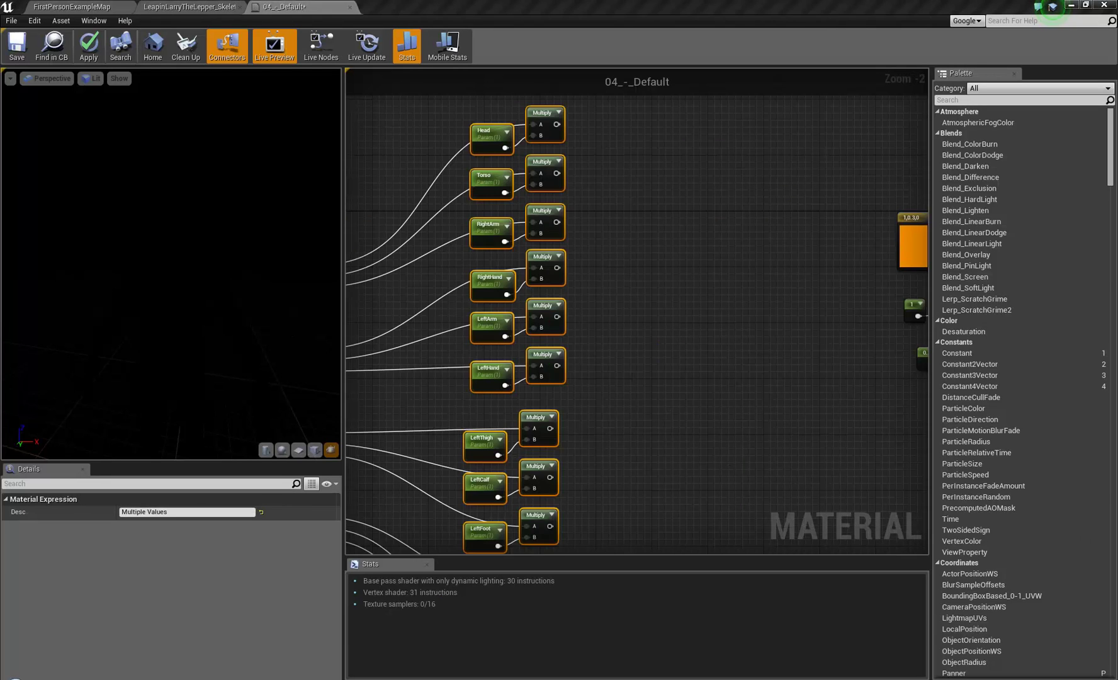
{"action": "mouse_move", "coordinate": [768, 192]}
{"action": "right_mouse_down"}
{"action": "mouse_move", "coordinate": [775, 181]}
{"action": "mouse_move", "coordinate": [786, 190]}
{"action": "right_mouse_up"}
{"action": "scroll", "coordinate": [650, 290], "scroll_direction": "down", "scroll_amount": 2}
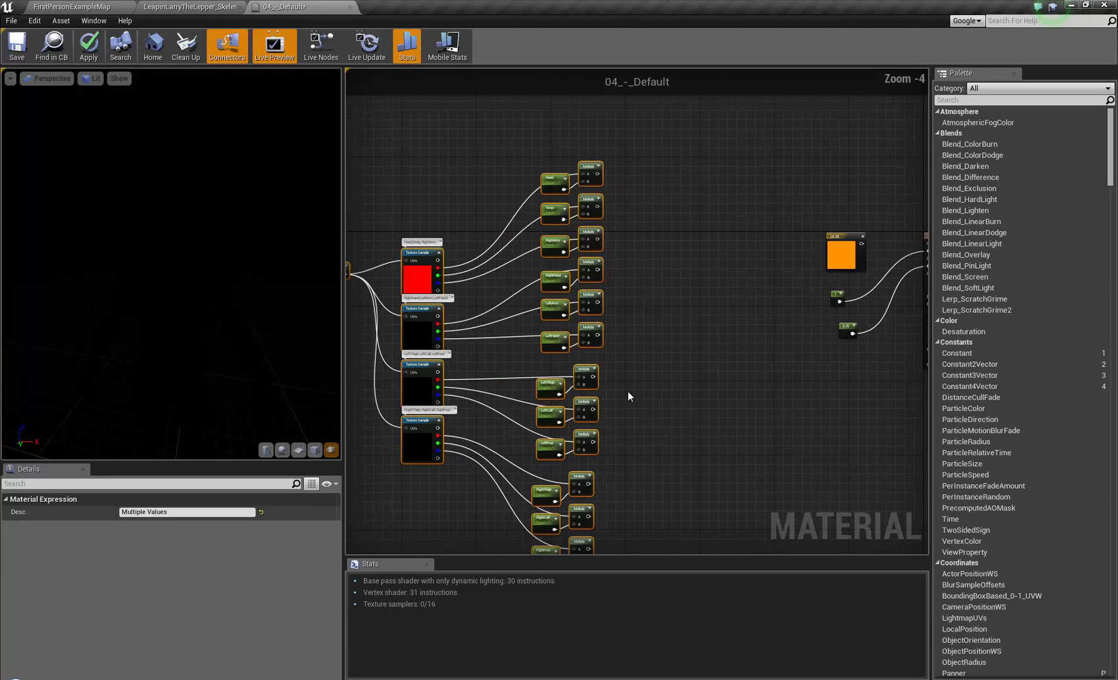
{"action": "right_click_drag", "start_coordinate": [614, 400], "coordinate": [676, 279]}
{"action": "left_click", "coordinate": [487, 398]}
{"action": "scroll", "coordinate": [501, 215], "scroll_direction": "up", "scroll_amount": 3}
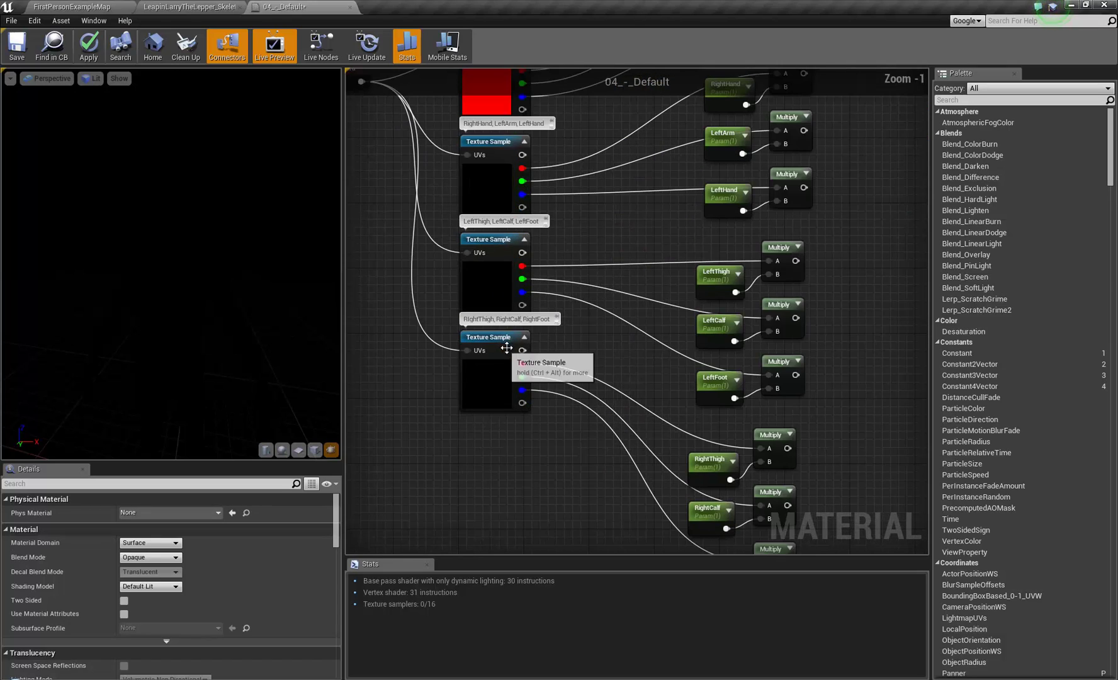
{"action": "right_click_drag", "start_coordinate": [709, 411], "coordinate": [669, 329]}
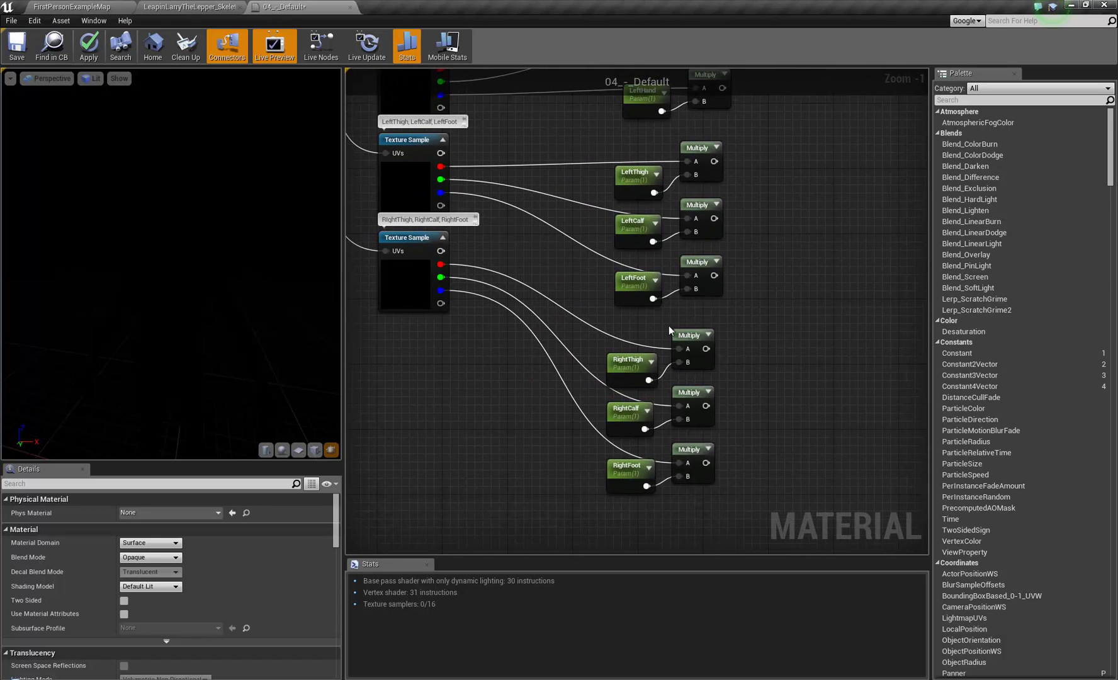
{"action": "scroll", "coordinate": [647, 326], "scroll_direction": "down", "scroll_amount": 2}
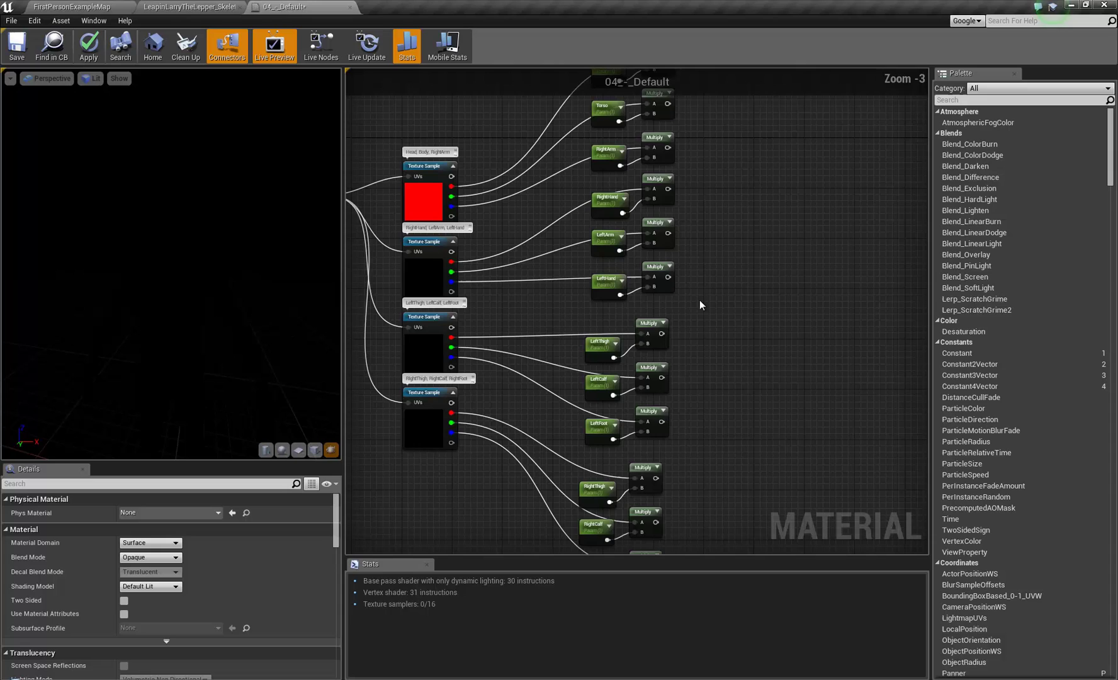
{"action": "scroll", "coordinate": [652, 272], "scroll_direction": "up", "scroll_amount": 1}
{"action": "right_click_drag", "start_coordinate": [652, 272], "coordinate": [638, 253]}
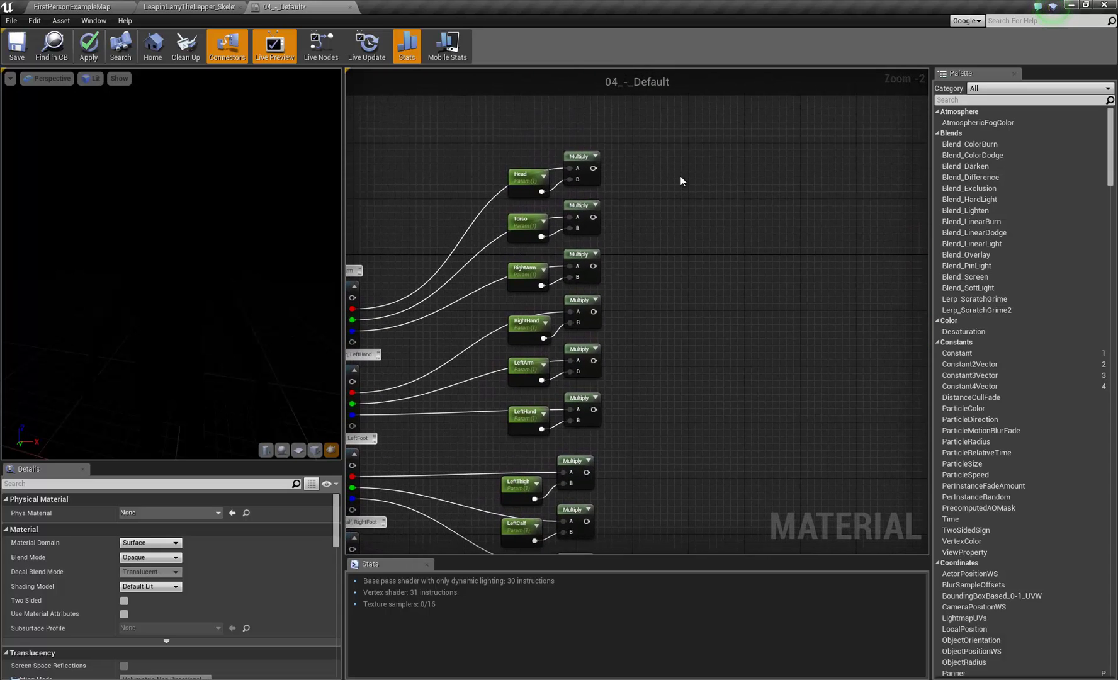
Add an Add node summing the Head and Torso multiply results.
{"action": "left_click", "coordinate": [679, 175]}
{"action": "left_click_drag", "start_coordinate": [594, 168], "coordinate": [686, 199]}
{"action": "left_click_drag", "start_coordinate": [593, 217], "coordinate": [687, 205]}
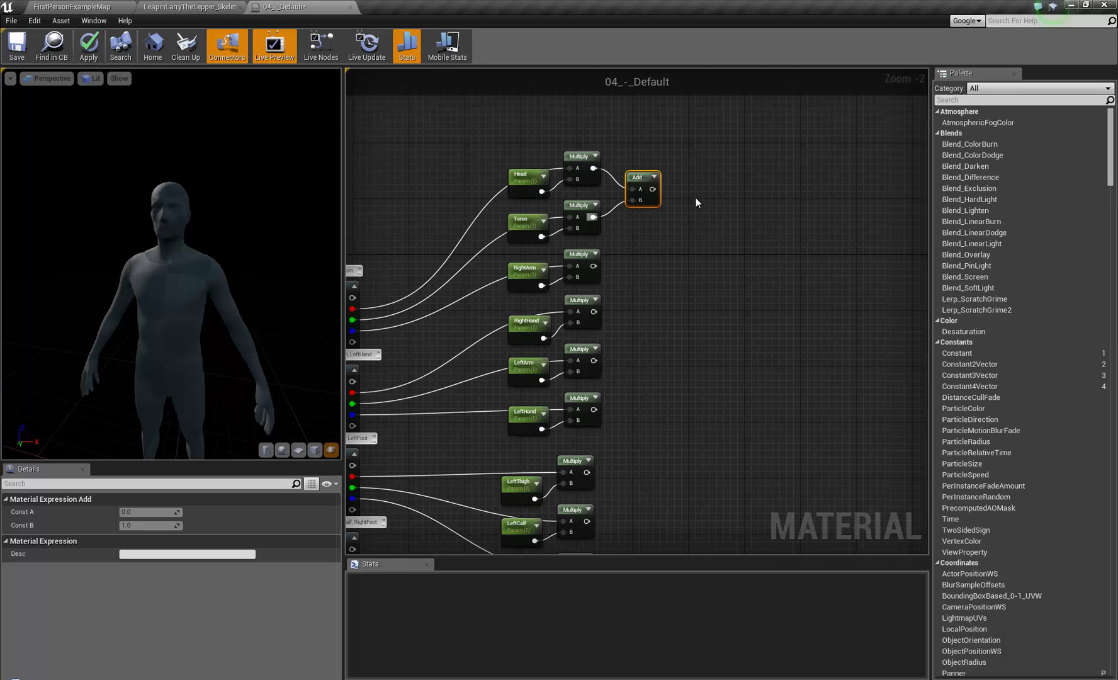
Chain two more Add nodes adding the RightArm and RightHand multiplies to the running sum.
{"action": "left_click", "coordinate": [695, 198]}
{"action": "left_click_drag", "start_coordinate": [652, 189], "coordinate": [594, 266]}
{"action": "left_click_drag", "start_coordinate": [706, 207], "coordinate": [678, 208]}
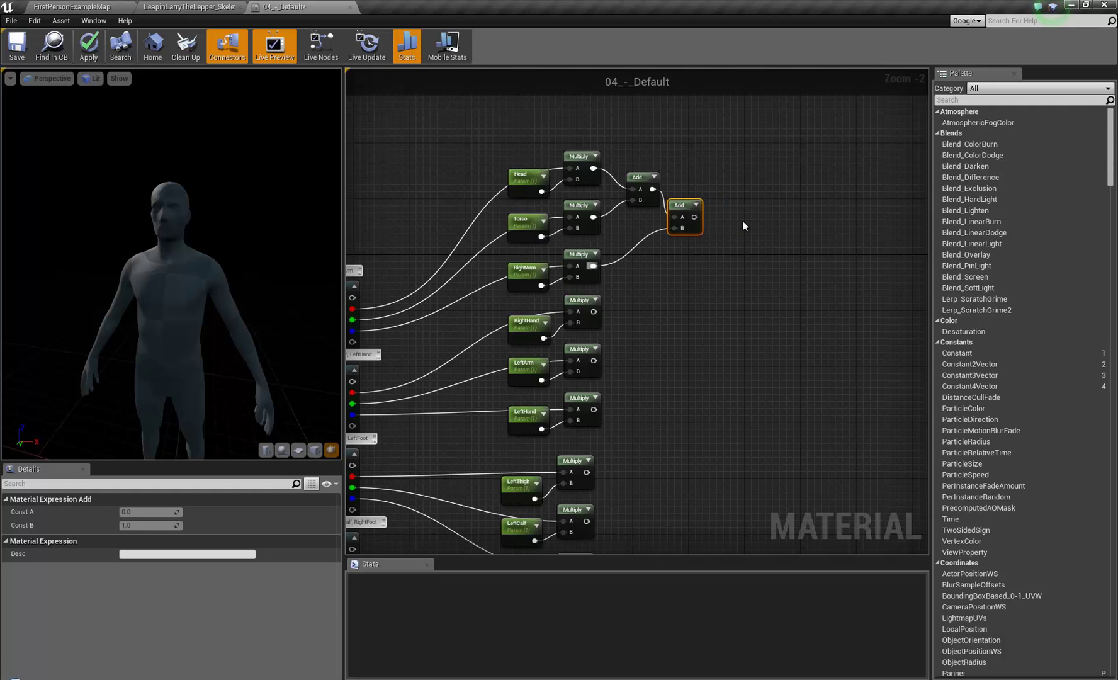
{"action": "left_click", "coordinate": [742, 221]}
{"action": "left_click_drag", "start_coordinate": [748, 238], "coordinate": [593, 312]}
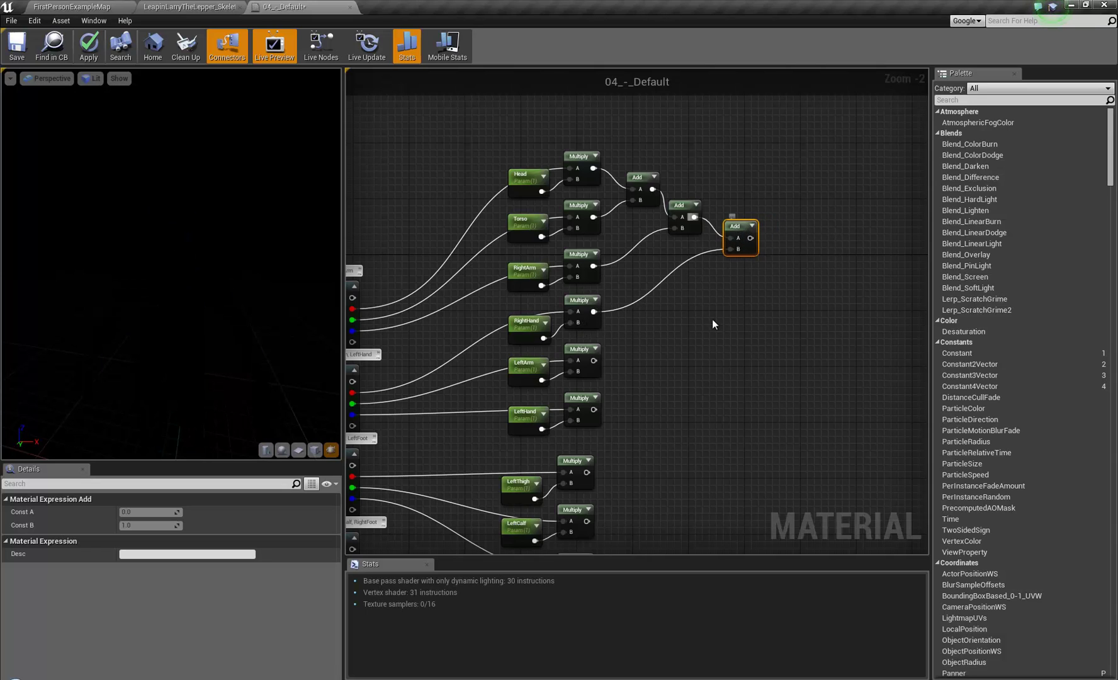
{"action": "right_click_drag", "start_coordinate": [716, 325], "coordinate": [684, 243]}
Chain a fourth Add node that adds the LeftArm multiply.
{"action": "key", "text": "a"}
{"action": "left_click", "coordinate": [742, 203]}
{"action": "left_click_drag", "start_coordinate": [772, 221], "coordinate": [766, 202]}
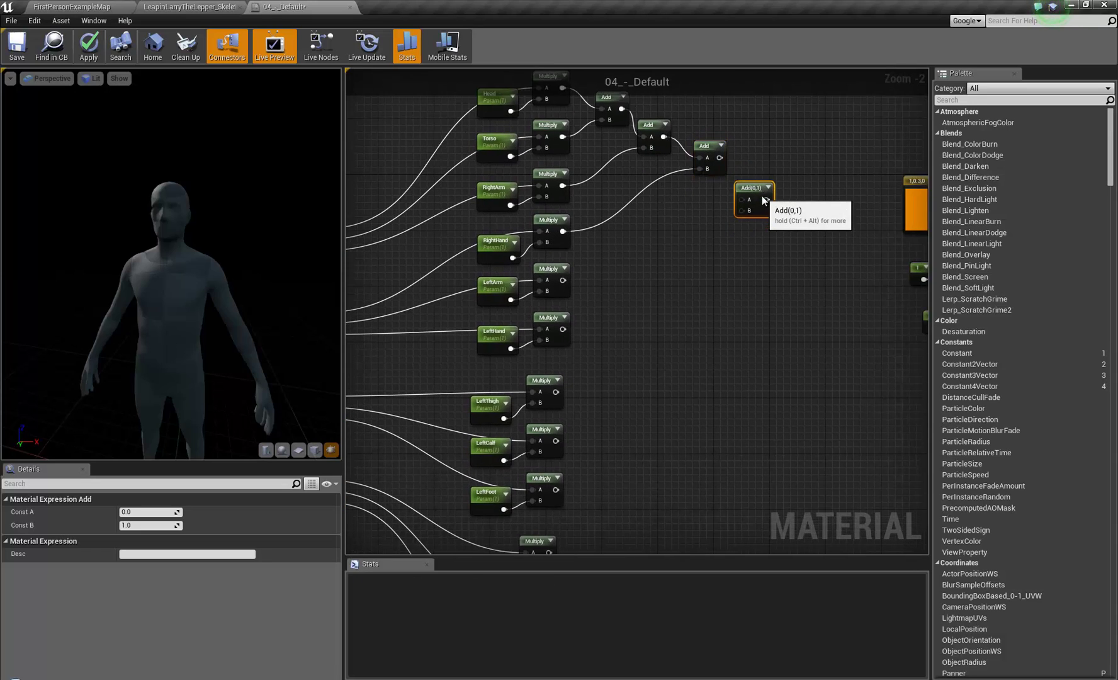
{"action": "left_click_drag", "start_coordinate": [719, 158], "coordinate": [602, 252]}
{"action": "left_click_drag", "start_coordinate": [562, 287], "coordinate": [565, 279]}
Stack the Add nodes into a neat column.
{"action": "right_click_drag", "start_coordinate": [716, 272], "coordinate": [683, 281]}
{"action": "left_click_drag", "start_coordinate": [682, 156], "coordinate": [668, 170]}
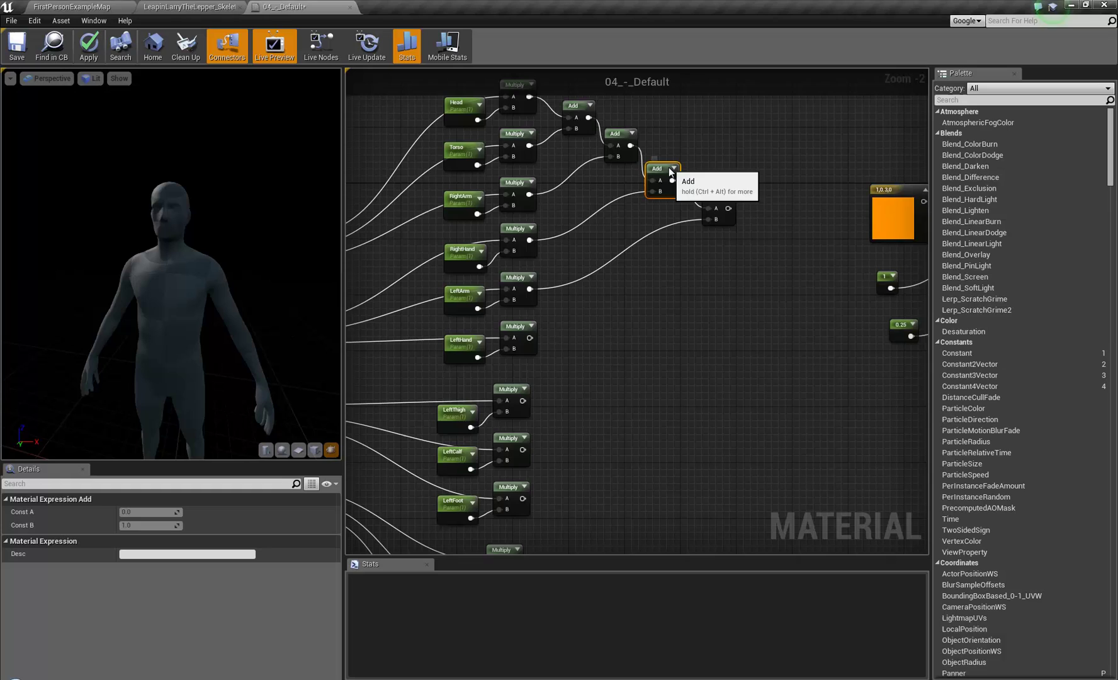
{"action": "left_click_drag", "start_coordinate": [720, 199], "coordinate": [671, 220]}
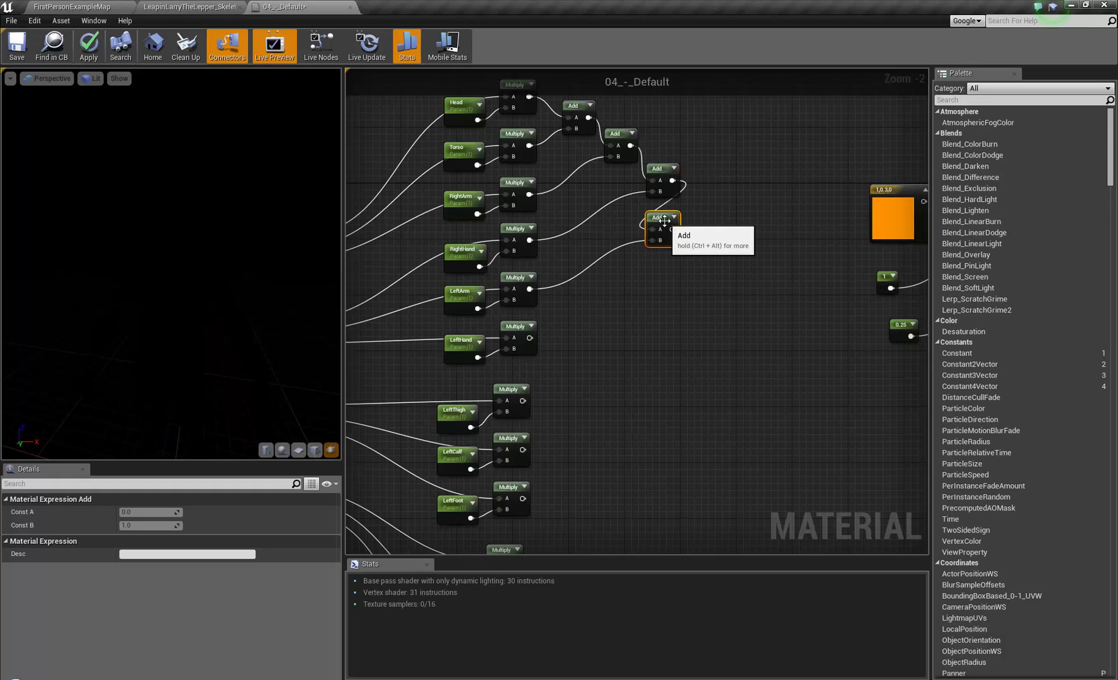
{"action": "left_click_drag", "start_coordinate": [618, 135], "coordinate": [592, 147]}
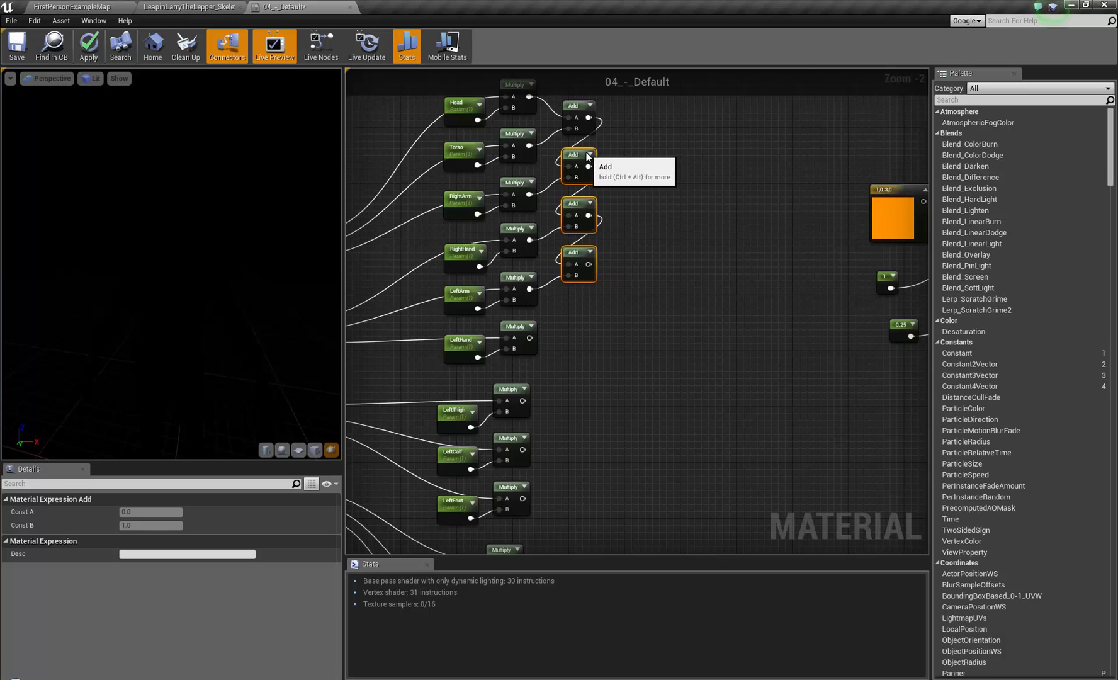
Duplicate three Add nodes and chain them with the leg multiplies through LeftCalf.
{"action": "key", "text": "ctrl+w"}
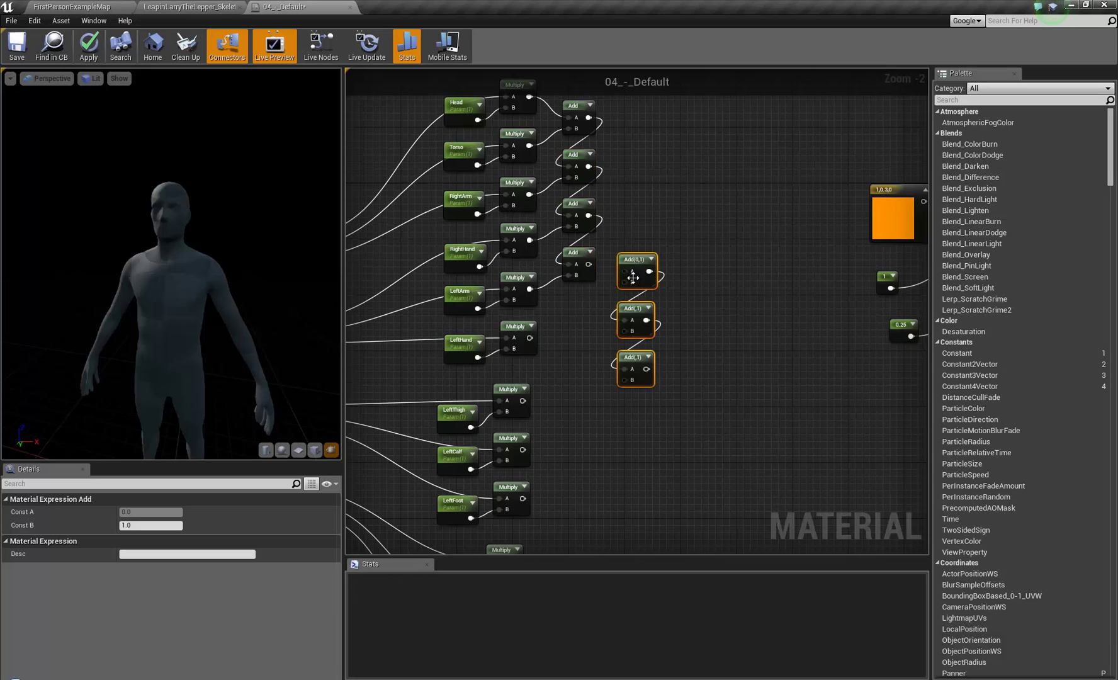
{"action": "left_click_drag", "start_coordinate": [625, 271], "coordinate": [588, 297]}
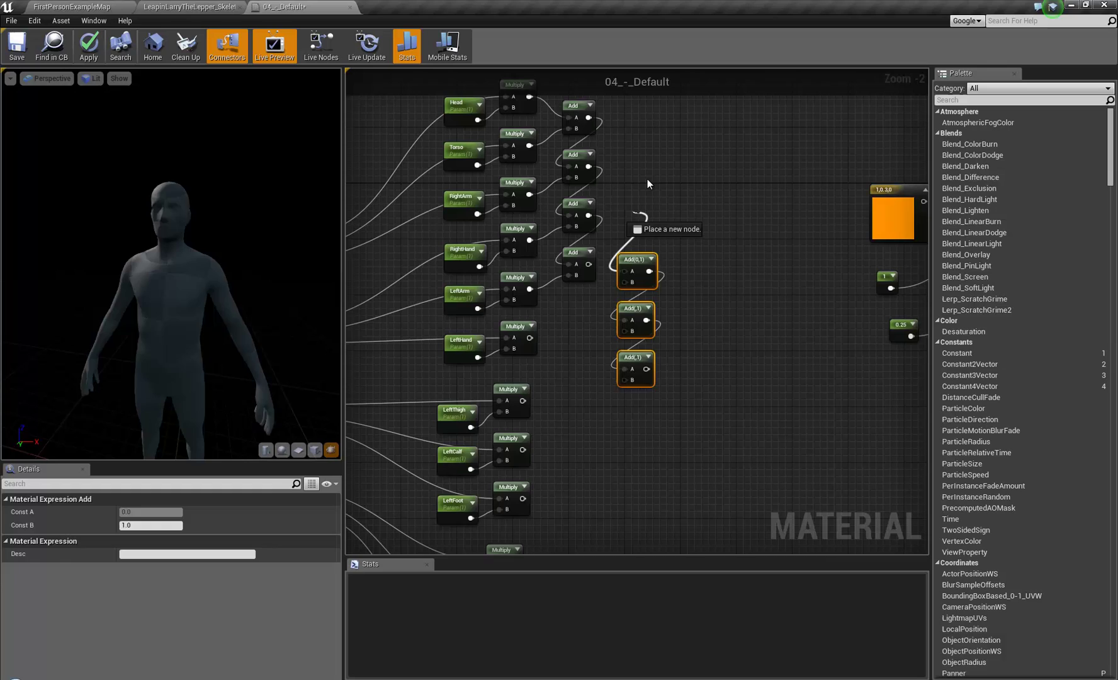
{"action": "left_click_drag", "start_coordinate": [647, 262], "coordinate": [584, 314]}
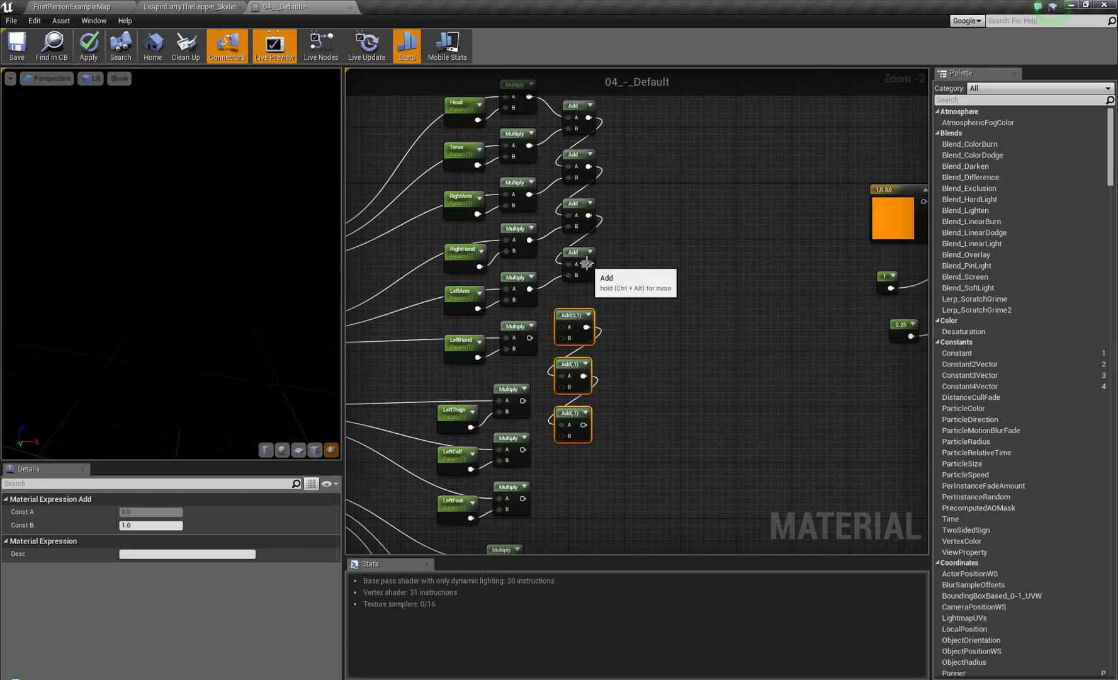
{"action": "left_click_drag", "start_coordinate": [587, 263], "coordinate": [562, 338]}
{"action": "left_click_drag", "start_coordinate": [523, 400], "coordinate": [562, 387]}
{"action": "mouse_move", "coordinate": [523, 449]}
{"action": "left_mouse_down"}
{"action": "mouse_move", "coordinate": [536, 446]}
{"action": "mouse_move", "coordinate": [523, 449]}
{"action": "left_mouse_up"}
{"action": "right_click_drag", "start_coordinate": [558, 465], "coordinate": [631, 275]}
Paste three more Add nodes and chain the LeftFoot multiply into the sum.
{"action": "key", "text": "ctrl+v"}
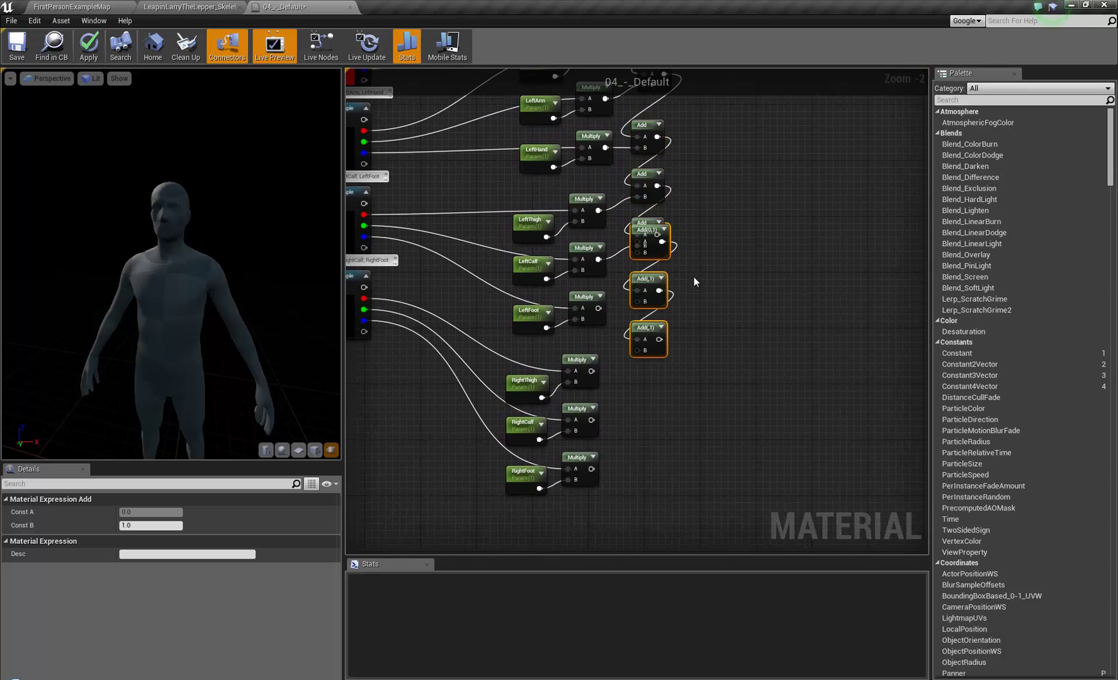
{"action": "left_click_drag", "start_coordinate": [652, 290], "coordinate": [652, 339]}
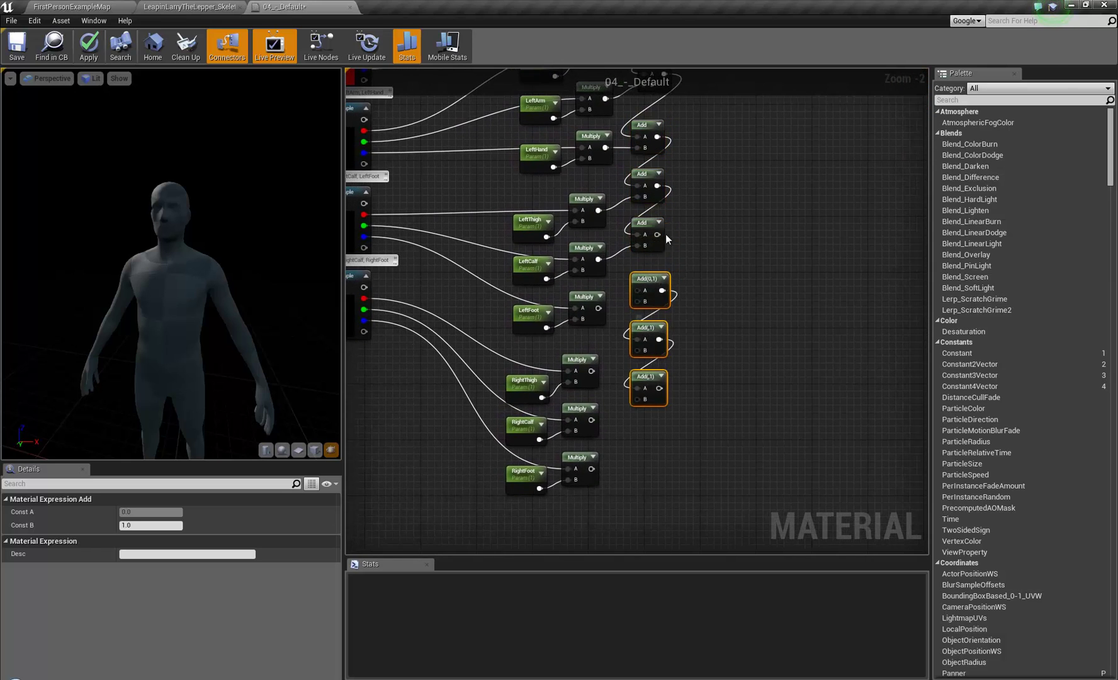
{"action": "left_click_drag", "start_coordinate": [657, 234], "coordinate": [607, 313]}
{"action": "left_click_drag", "start_coordinate": [638, 350], "coordinate": [592, 423]}
{"action": "left_click", "coordinate": [609, 397]}
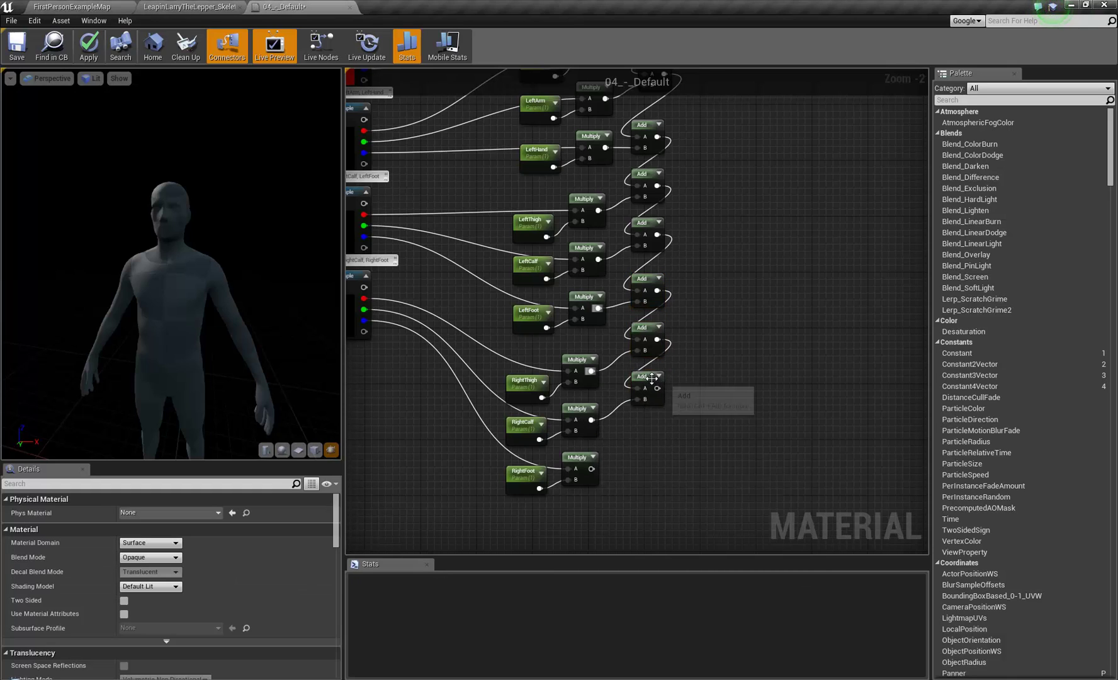
Copy-paste one more Add node at the chain's end and feed the previous sum into it.
{"action": "left_click", "coordinate": [651, 379]}
{"action": "key", "text": "ctrl+c"}
{"action": "key", "text": "ctrl+v"}
{"action": "left_click_drag", "start_coordinate": [712, 434], "coordinate": [649, 447]}
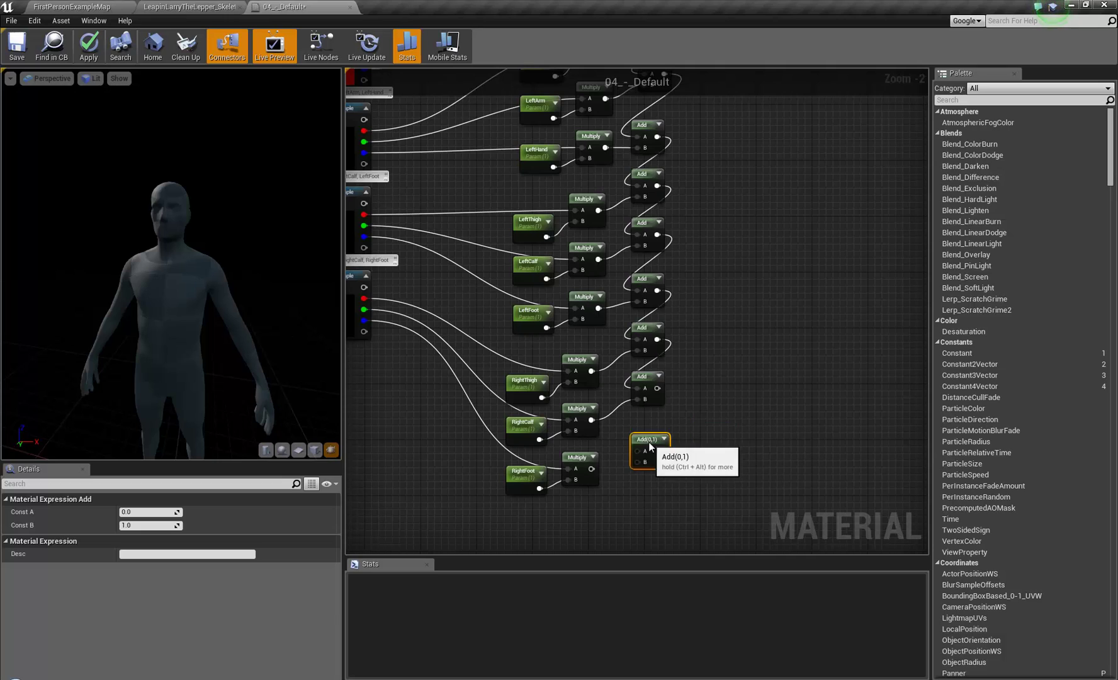
{"action": "left_click_drag", "start_coordinate": [658, 388], "coordinate": [594, 470]}
{"action": "left_click", "coordinate": [613, 466]}
Connect the RightFoot multiply to the final Add and move it right of the chain.
{"action": "right_click_drag", "start_coordinate": [683, 407], "coordinate": [665, 416]}
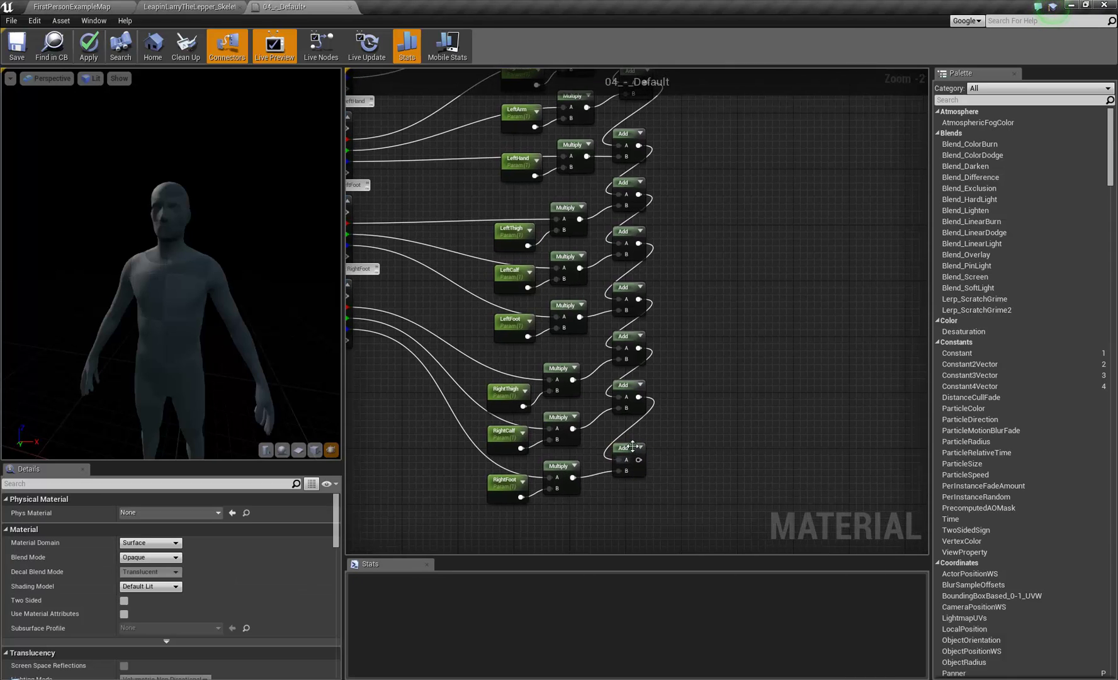
{"action": "left_click_drag", "start_coordinate": [636, 447], "coordinate": [686, 459]}
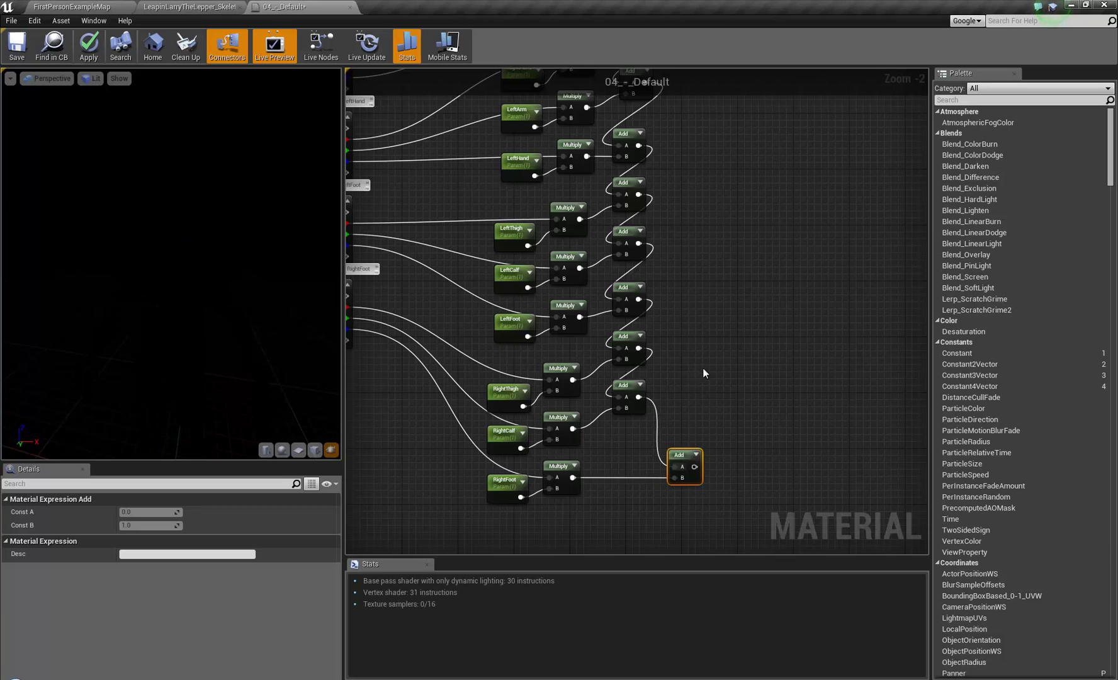
{"action": "right_click_drag", "start_coordinate": [703, 368], "coordinate": [656, 345]}
{"action": "right_click_drag", "start_coordinate": [648, 443], "coordinate": [663, 343]}
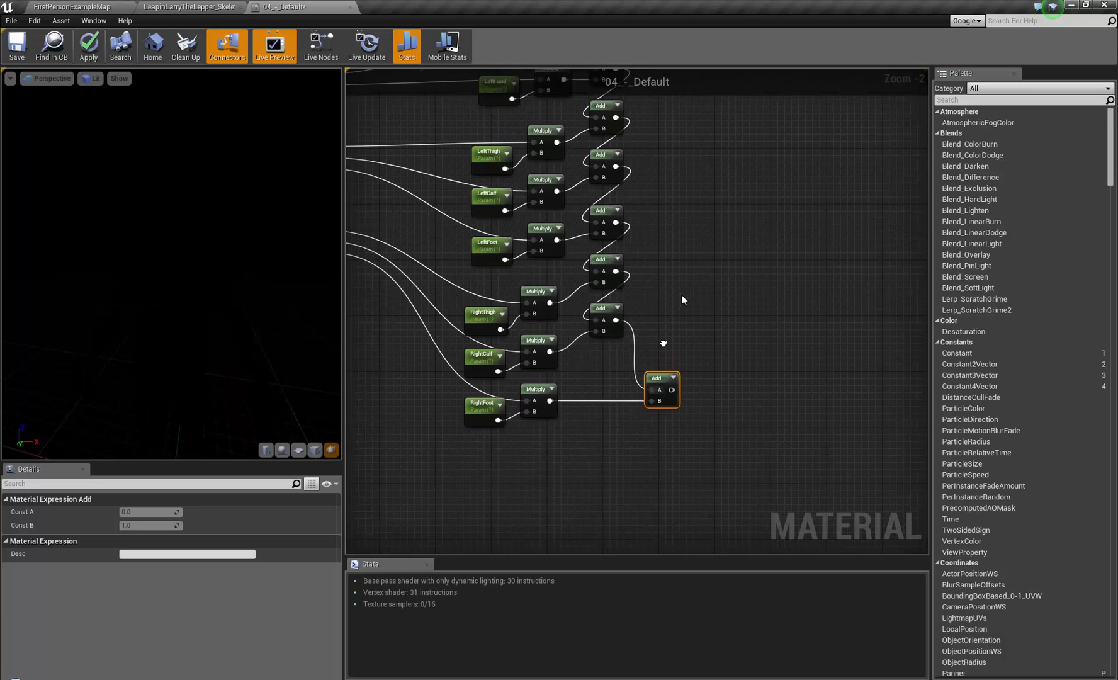
Preview the final Add node and orbit around Larry's white mask silhouette.
{"action": "right_click", "coordinate": [668, 382]}
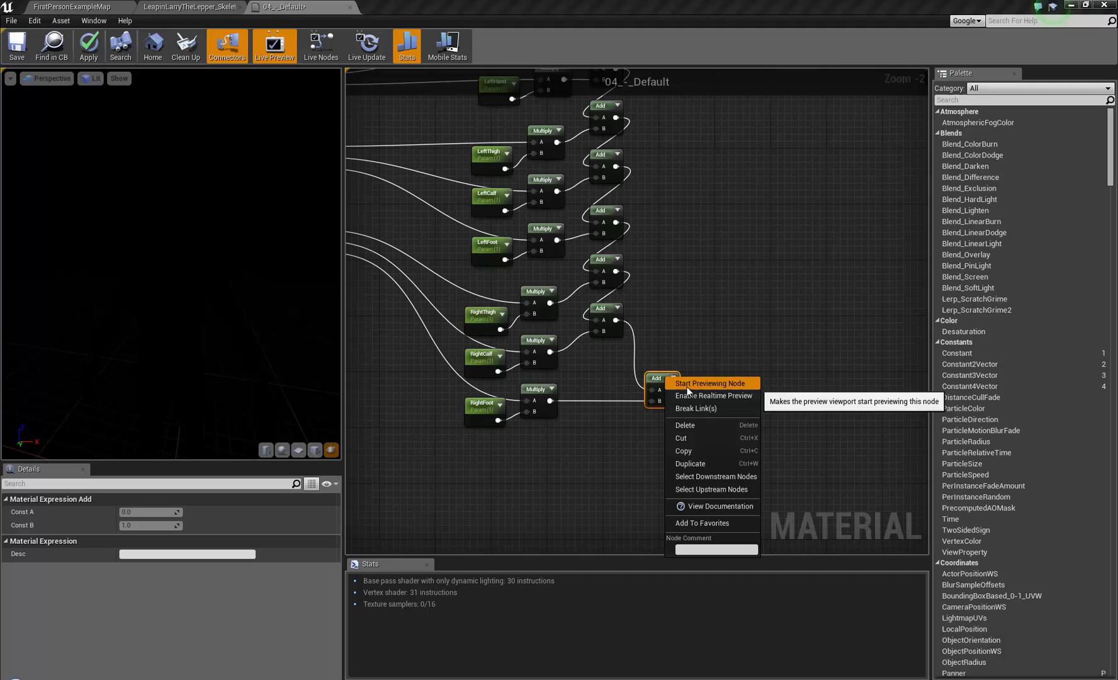
{"action": "left_click", "coordinate": [699, 383]}
{"action": "scroll", "coordinate": [228, 306], "scroll_direction": "up", "scroll_amount": 4}
{"action": "scroll", "coordinate": [229, 284], "scroll_direction": "down", "scroll_amount": 6}
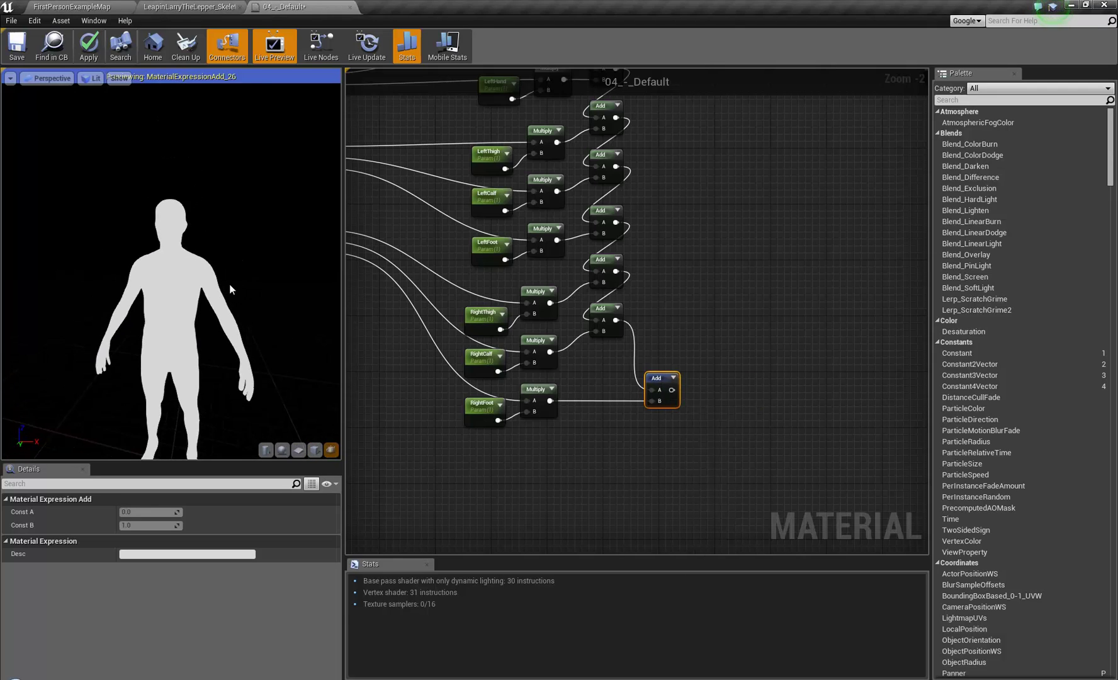
{"action": "middle_click_drag", "start_coordinate": [228, 308], "coordinate": [240, 395]}
{"action": "scroll", "coordinate": [228, 365], "scroll_direction": "up", "scroll_amount": 5}
{"action": "scroll", "coordinate": [229, 372], "scroll_direction": "down", "scroll_amount": 6}
{"action": "left_click_drag", "start_coordinate": [181, 338], "coordinate": [47, 295]}
{"action": "scroll", "coordinate": [7, 318], "scroll_direction": "up", "scroll_amount": 5}
{"action": "scroll", "coordinate": [51, 294], "scroll_direction": "down", "scroll_amount": 4}
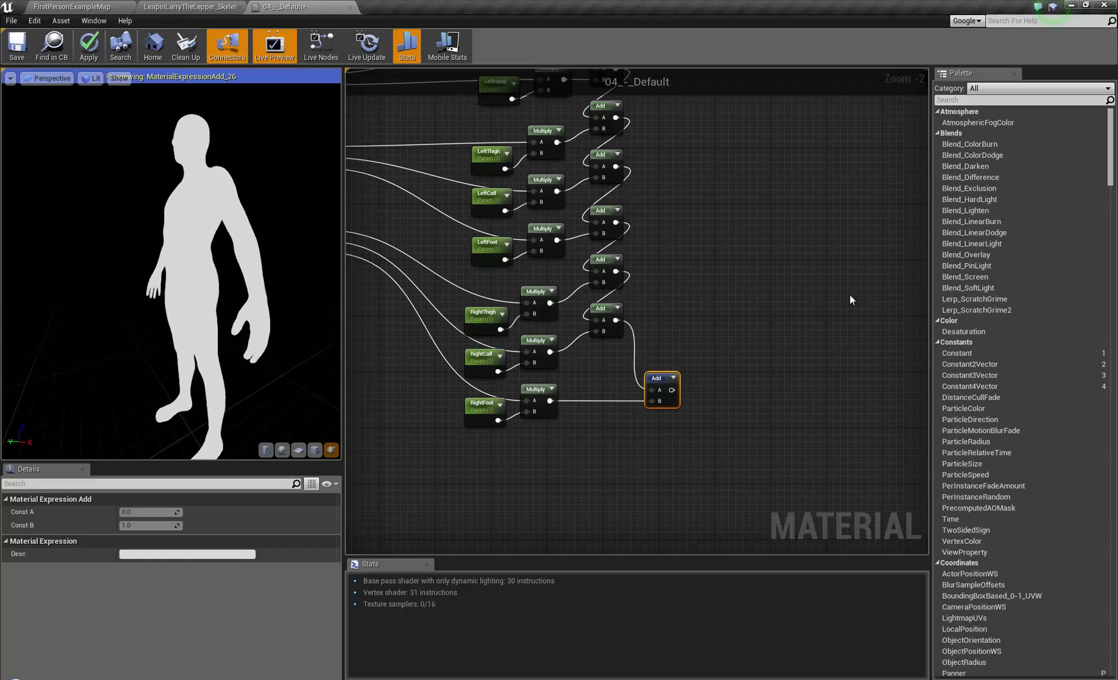
Set the LeftFoot parameter's default value to 0.
{"action": "left_click", "coordinate": [486, 260]}
{"action": "left_click", "coordinate": [158, 568]}
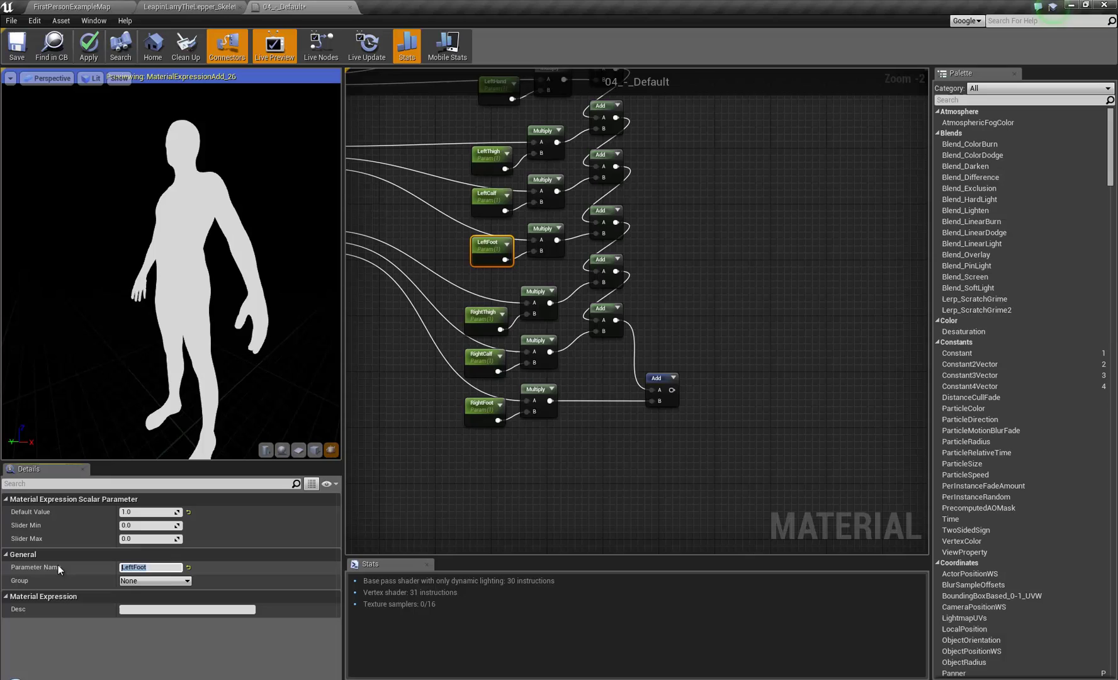
{"action": "left_click", "coordinate": [145, 514]}
{"action": "type", "text": "0"}
{"action": "key", "text": "Return"}
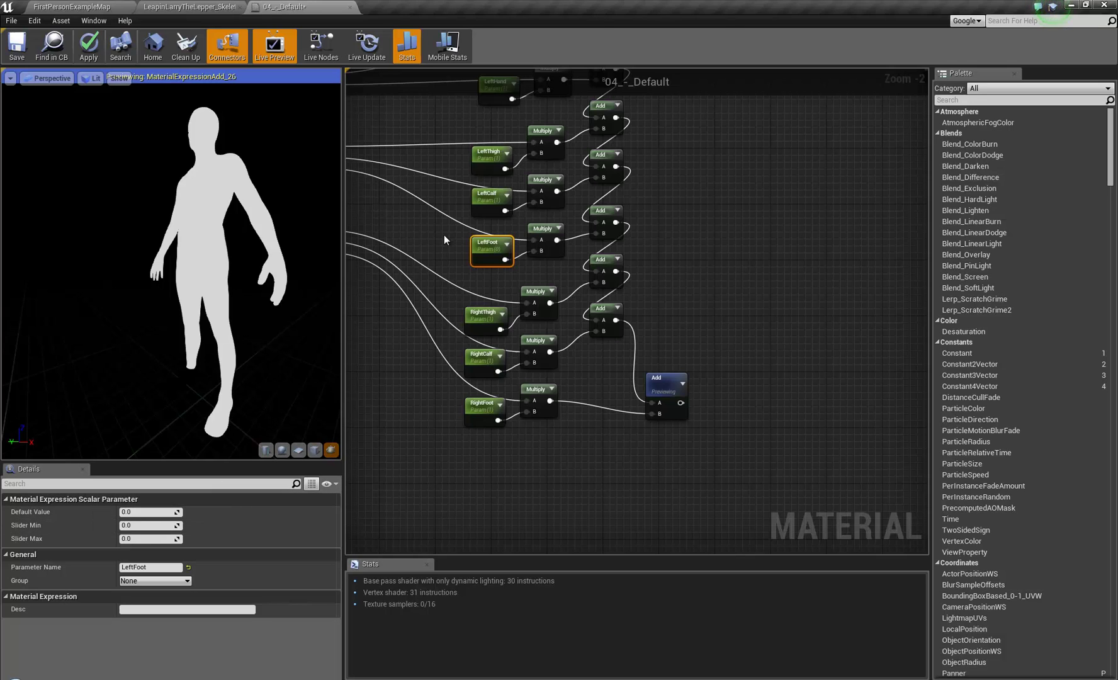
{"action": "right_click_drag", "start_coordinate": [441, 239], "coordinate": [588, 308]}
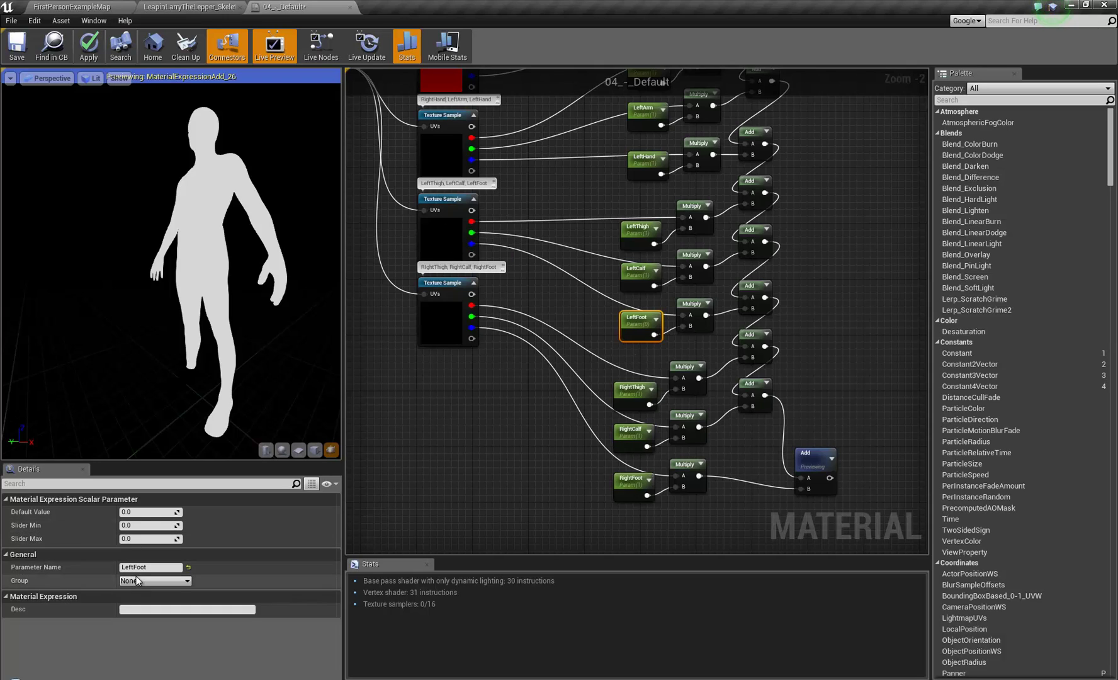
Set the material's Blend Mode to Masked.
{"action": "left_click", "coordinate": [414, 419]}
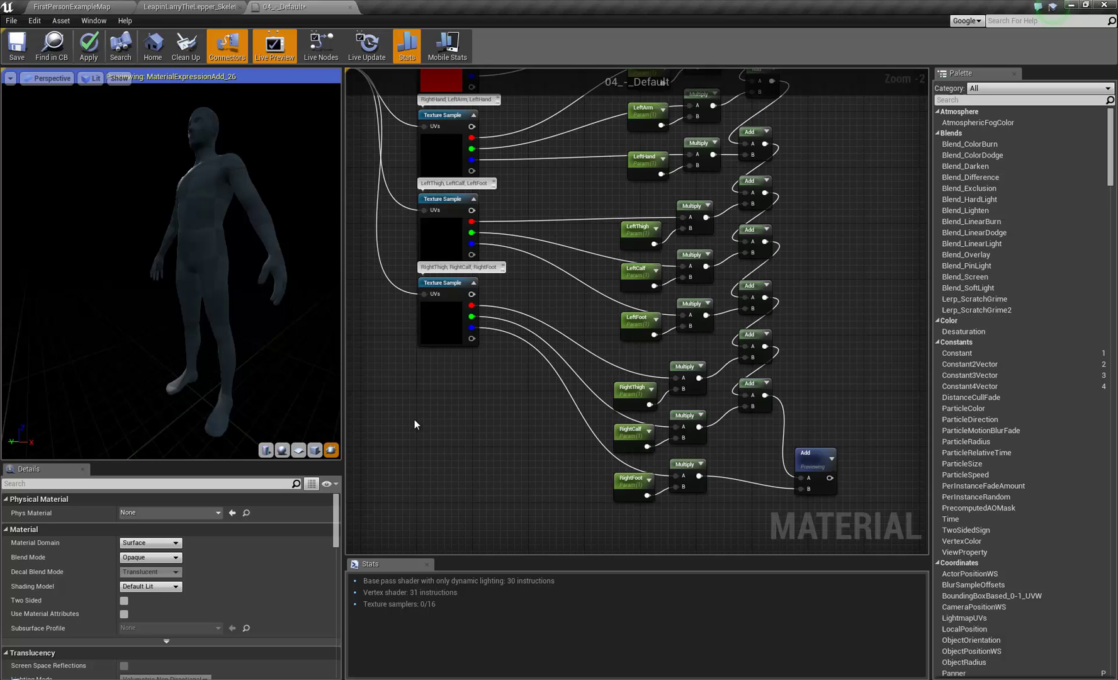
{"action": "right_click_drag", "start_coordinate": [523, 291], "coordinate": [544, 333]}
{"action": "scroll", "coordinate": [712, 237], "scroll_direction": "down", "scroll_amount": 5}
{"action": "scroll", "coordinate": [722, 225], "scroll_direction": "up", "scroll_amount": 5}
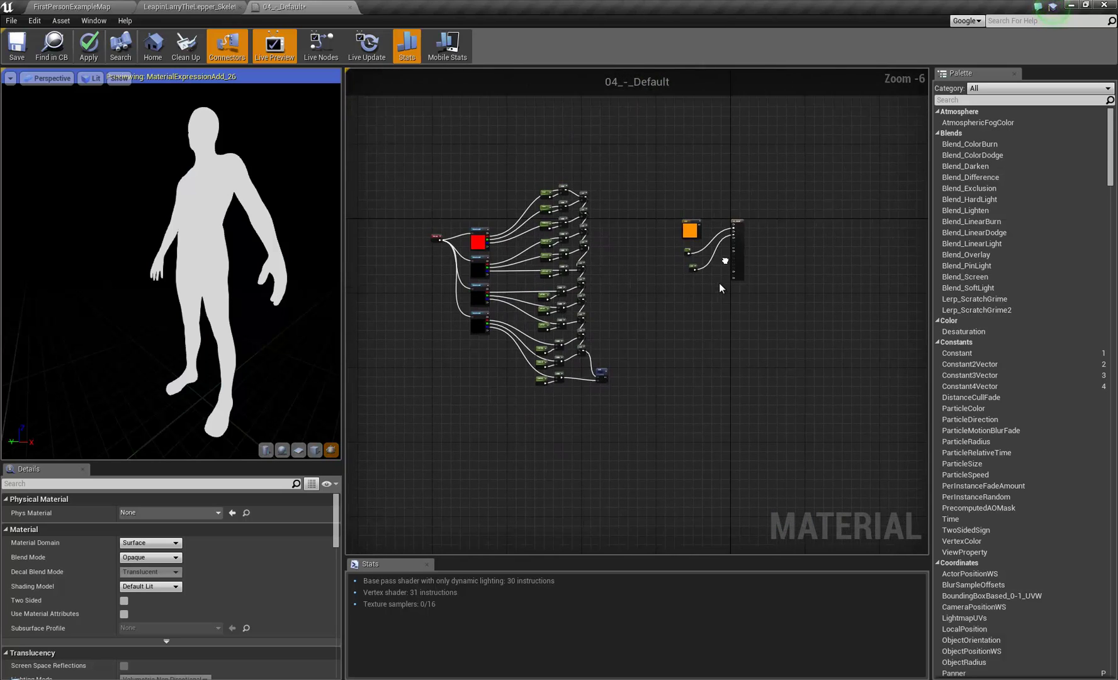
{"action": "left_click", "coordinate": [151, 557]}
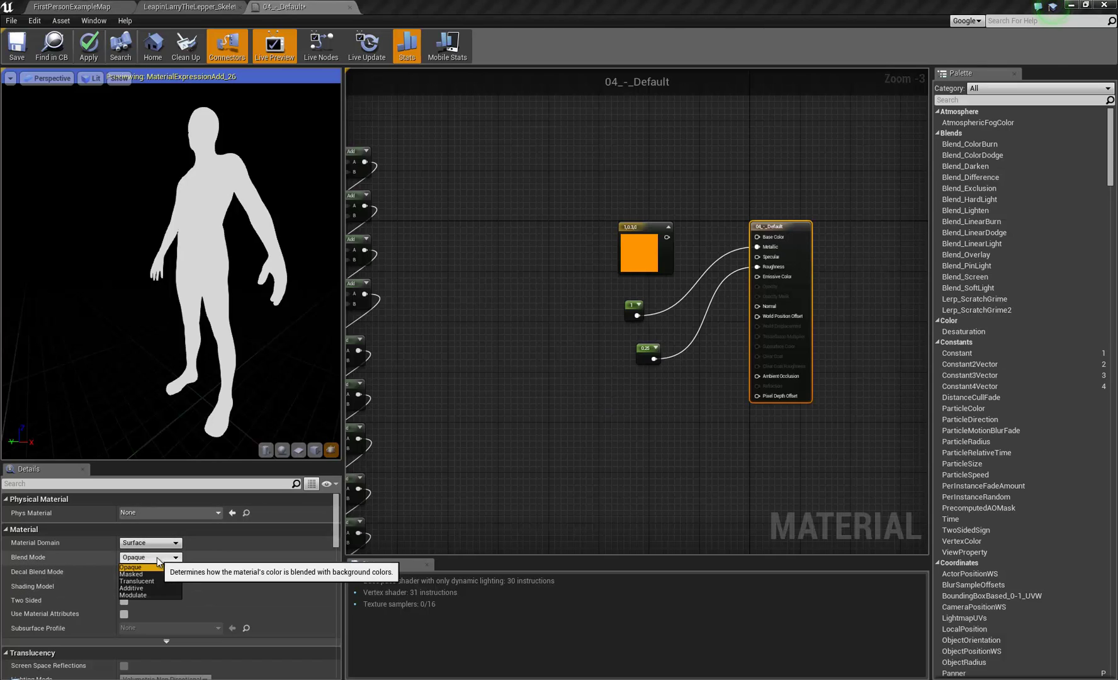
{"action": "left_click", "coordinate": [147, 572]}
Plug the summed body-part mask into the Opacity Mask input.
{"action": "right_click_drag", "start_coordinate": [459, 474], "coordinate": [538, 403]}
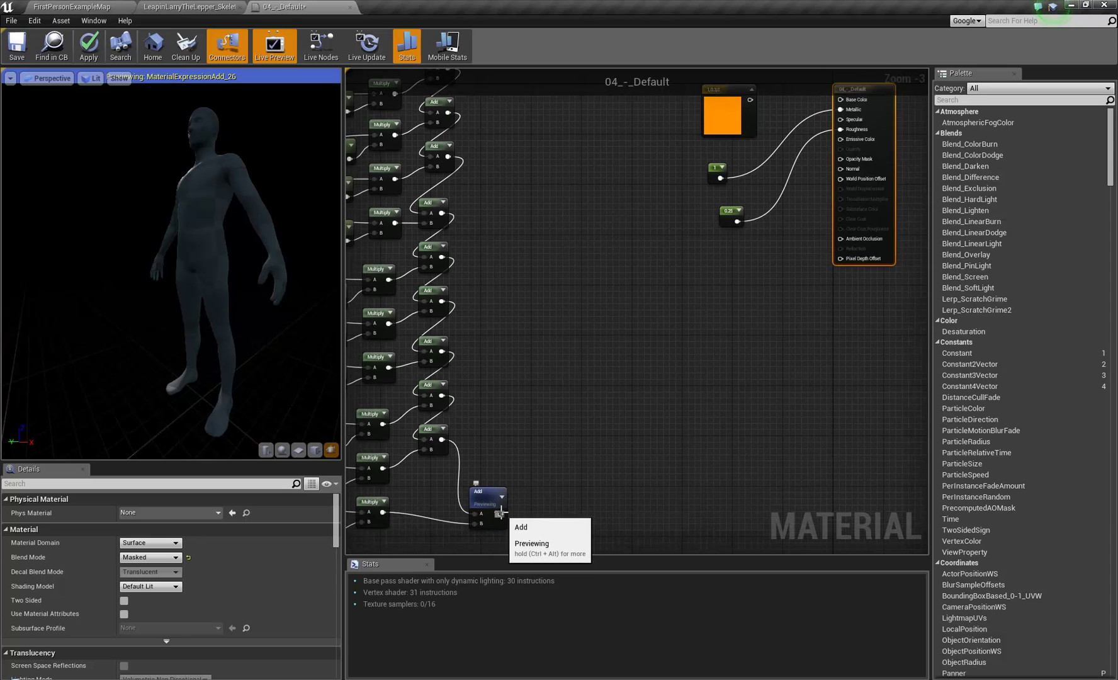
{"action": "left_click_drag", "start_coordinate": [501, 514], "coordinate": [849, 163]}
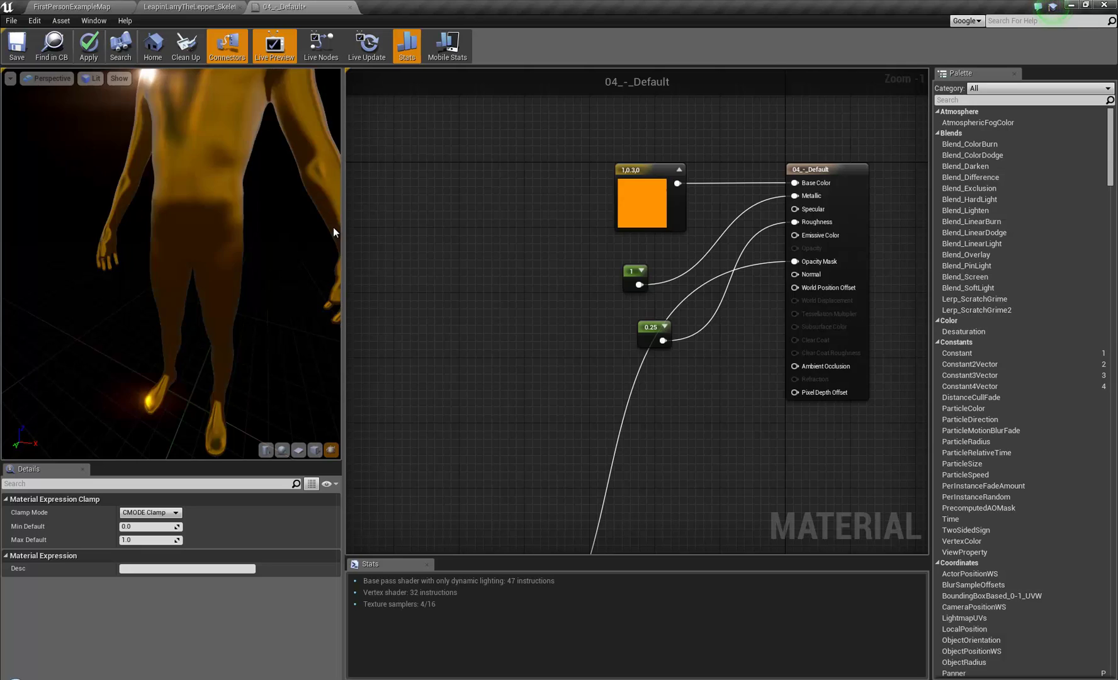
{"action": "scroll", "coordinate": [287, 208], "scroll_direction": "down", "scroll_amount": 5}
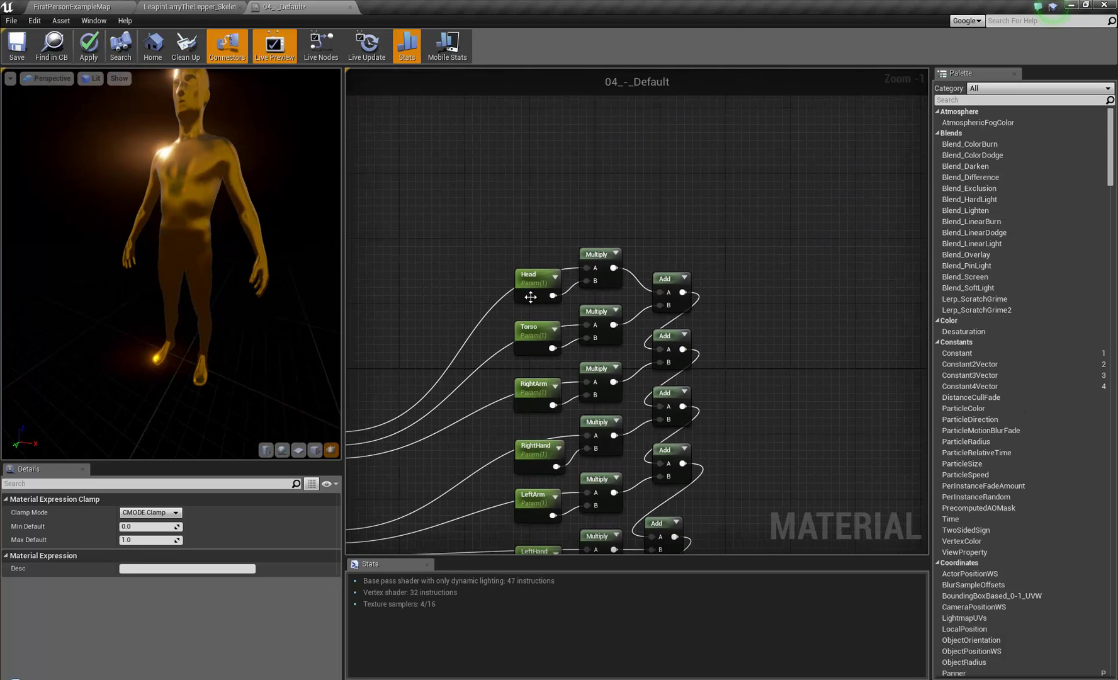
Set the Head parameter's default to 0 and inspect the headless preview.
{"action": "left_click", "coordinate": [534, 281]}
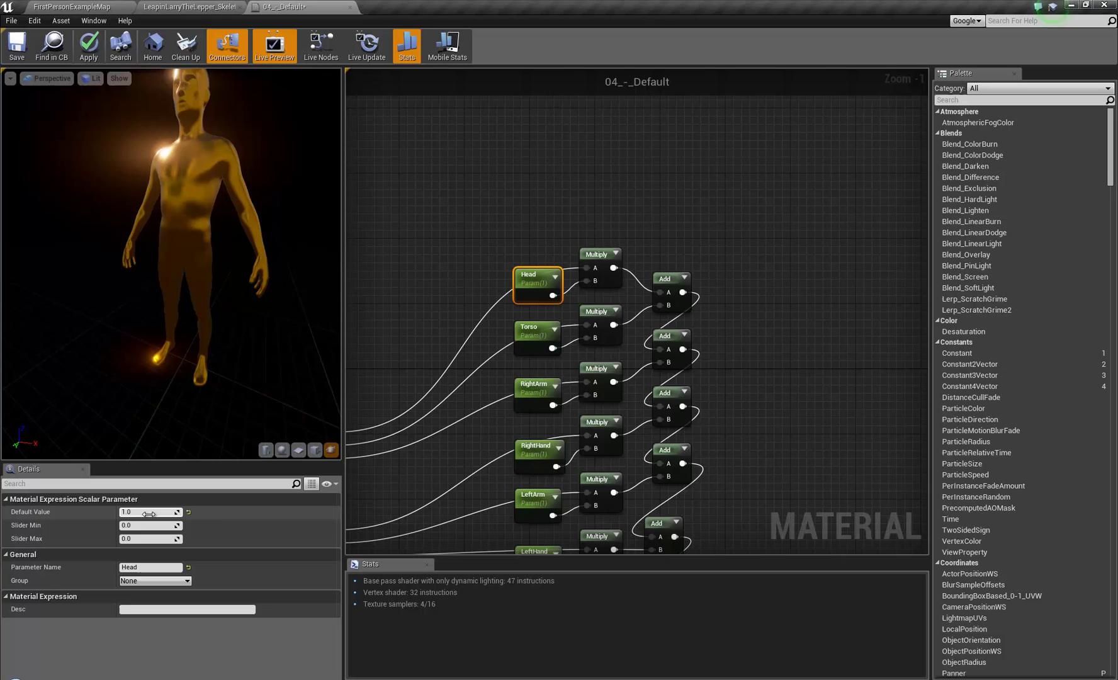
{"action": "key", "text": "Return"}
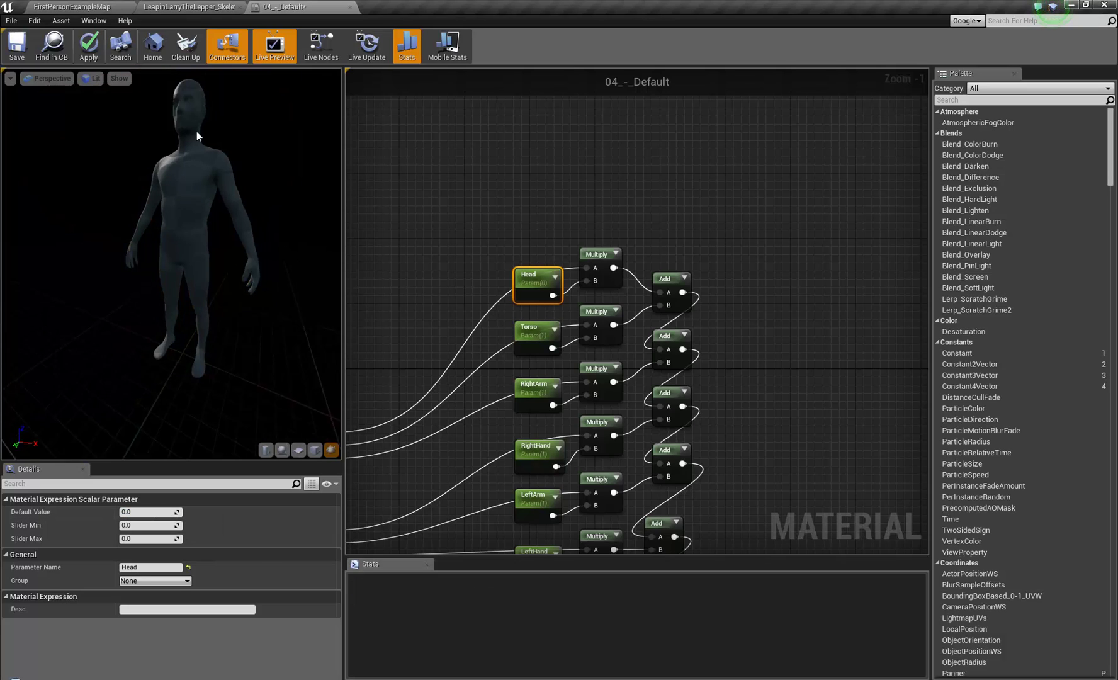
{"action": "scroll", "coordinate": [198, 112], "scroll_direction": "down", "scroll_amount": 3}
{"action": "scroll", "coordinate": [170, 178], "scroll_direction": "up", "scroll_amount": 5}
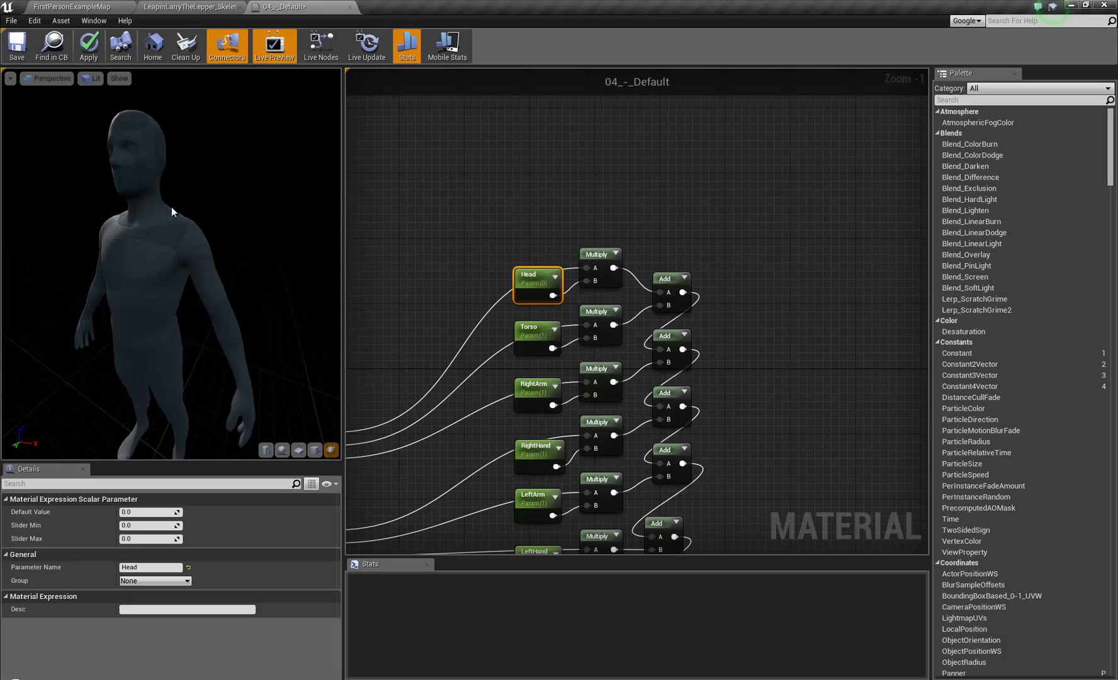
{"action": "scroll", "coordinate": [168, 210], "scroll_direction": "down", "scroll_amount": 4}
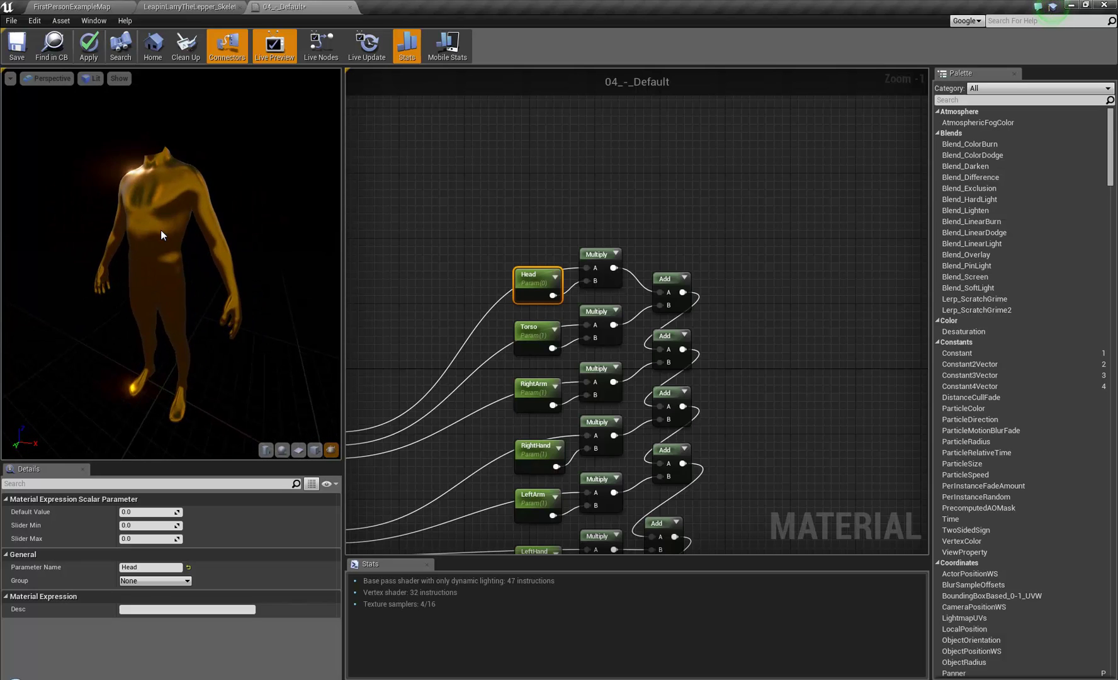
{"action": "mouse_move", "coordinate": [160, 230]}
{"action": "middle_mouse_down"}
{"action": "mouse_move", "coordinate": [158, 202]}
{"action": "mouse_move", "coordinate": [167, 209]}
{"action": "middle_mouse_up"}
{"action": "scroll", "coordinate": [168, 242], "scroll_direction": "up", "scroll_amount": 4}
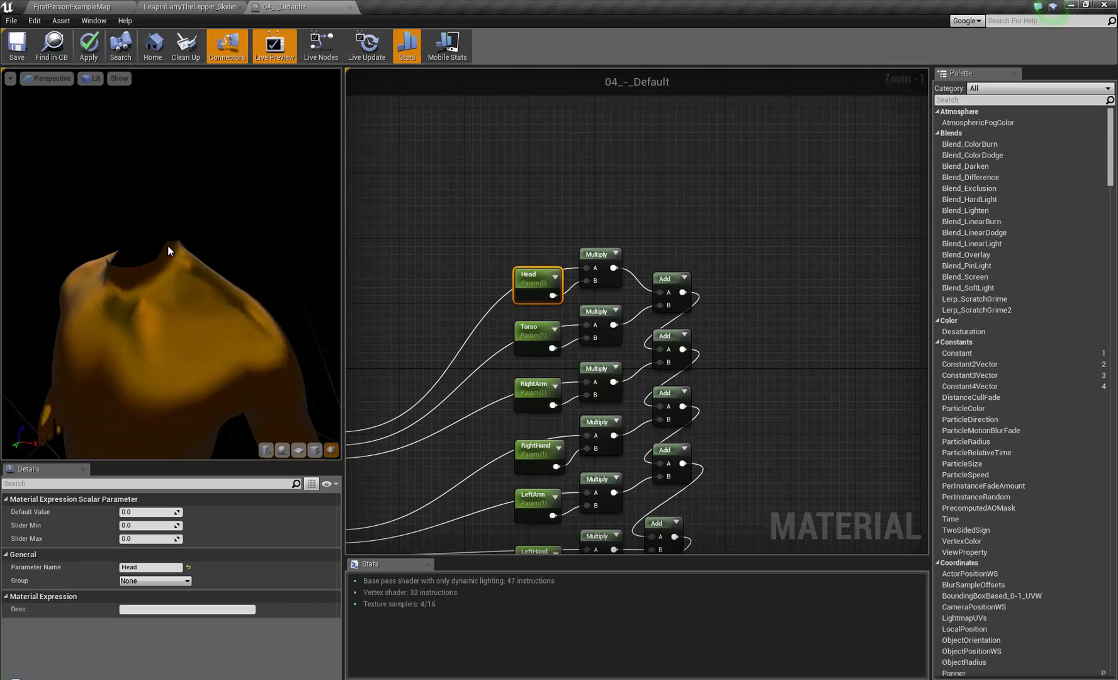
Restore Head's default to 1, check the full figure, and select the whole node network.
{"action": "left_click", "coordinate": [150, 512]}
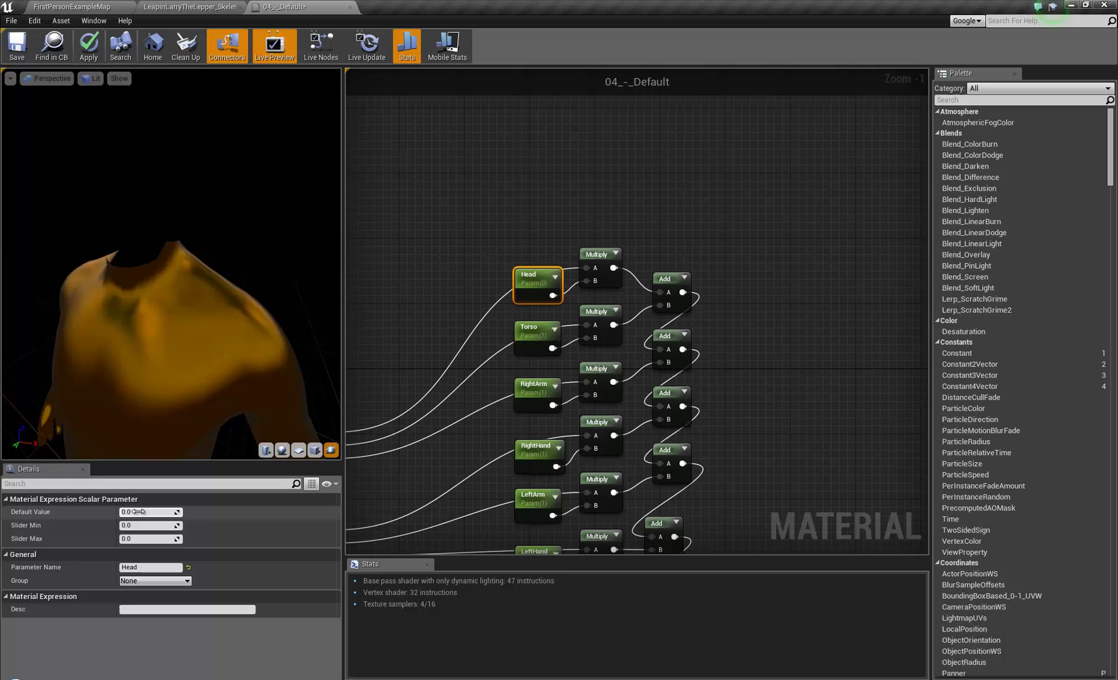
{"action": "type", "text": "1"}
{"action": "key", "text": "Tab"}
{"action": "left_click_drag", "start_coordinate": [150, 281], "coordinate": [388, 466]}
{"action": "scroll", "coordinate": [180, 259], "scroll_direction": "down", "scroll_amount": 10}
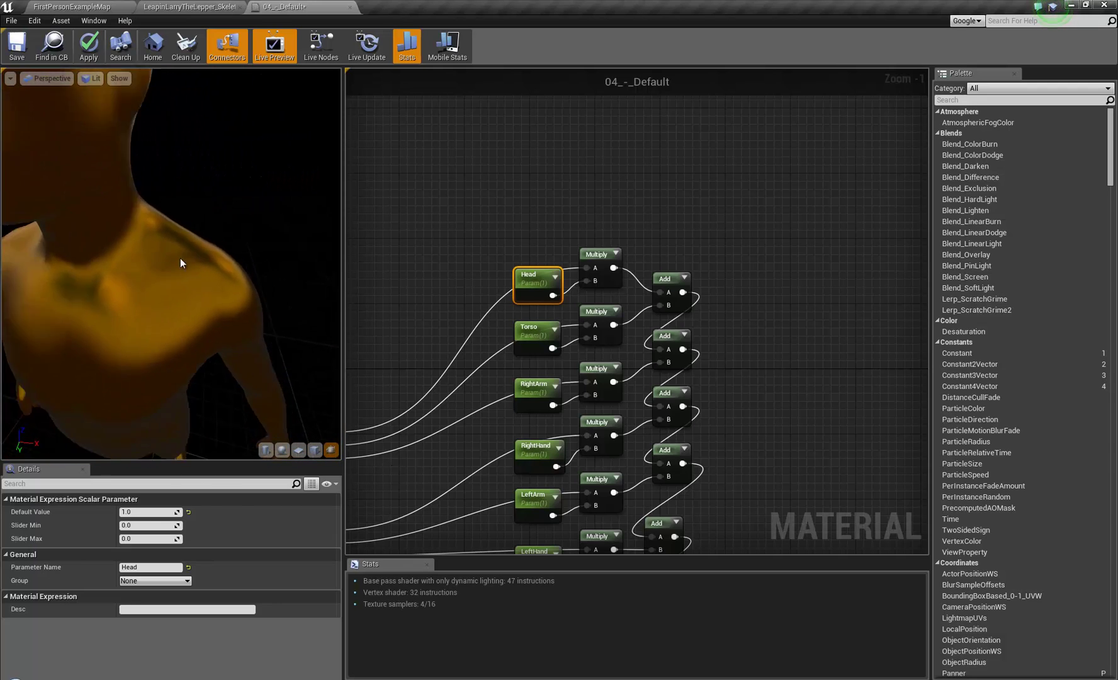
{"action": "left_click_drag", "start_coordinate": [170, 235], "coordinate": [203, 315]}
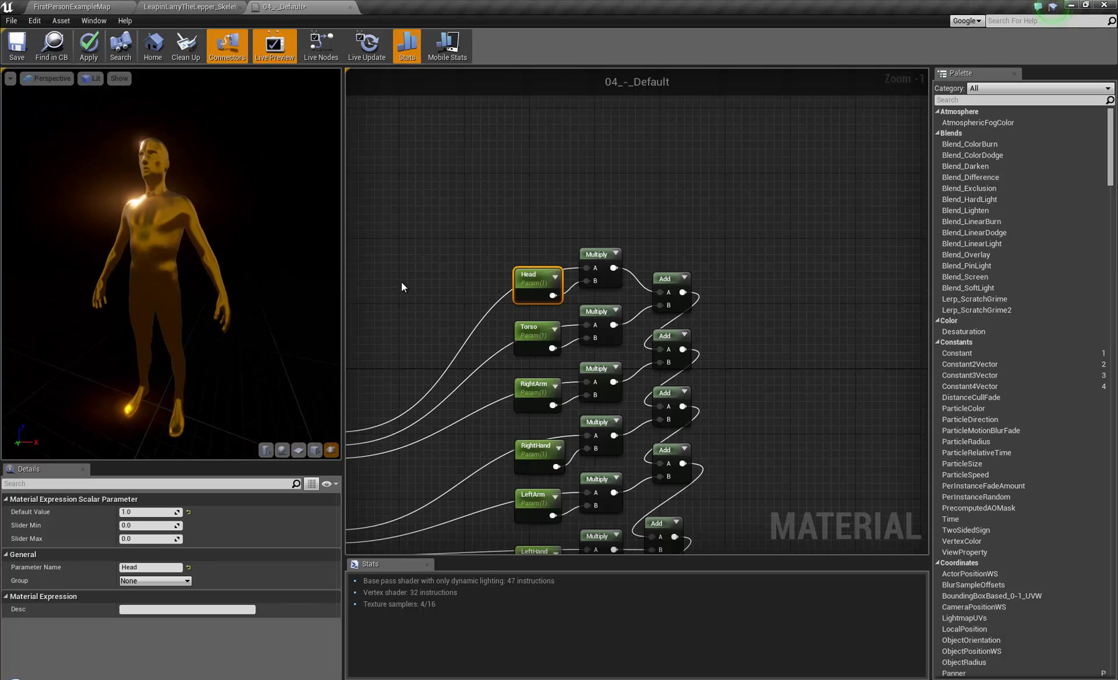
{"action": "scroll", "coordinate": [504, 230], "scroll_direction": "down", "scroll_amount": 3}
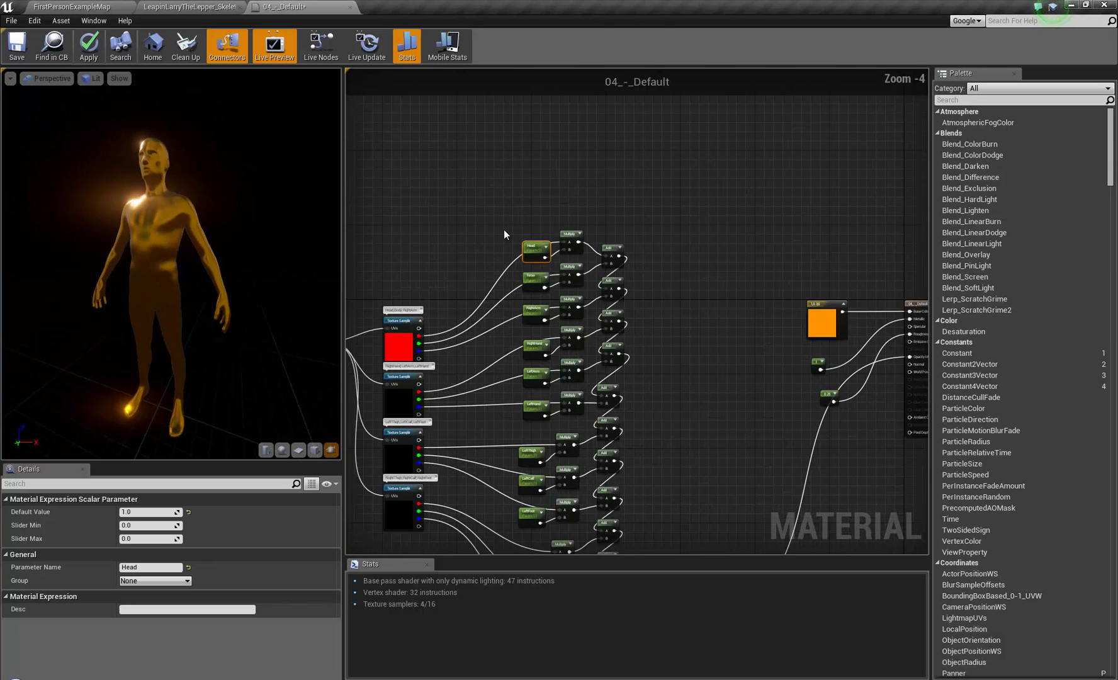
{"action": "scroll", "coordinate": [741, 280], "scroll_direction": "down", "scroll_amount": 2}
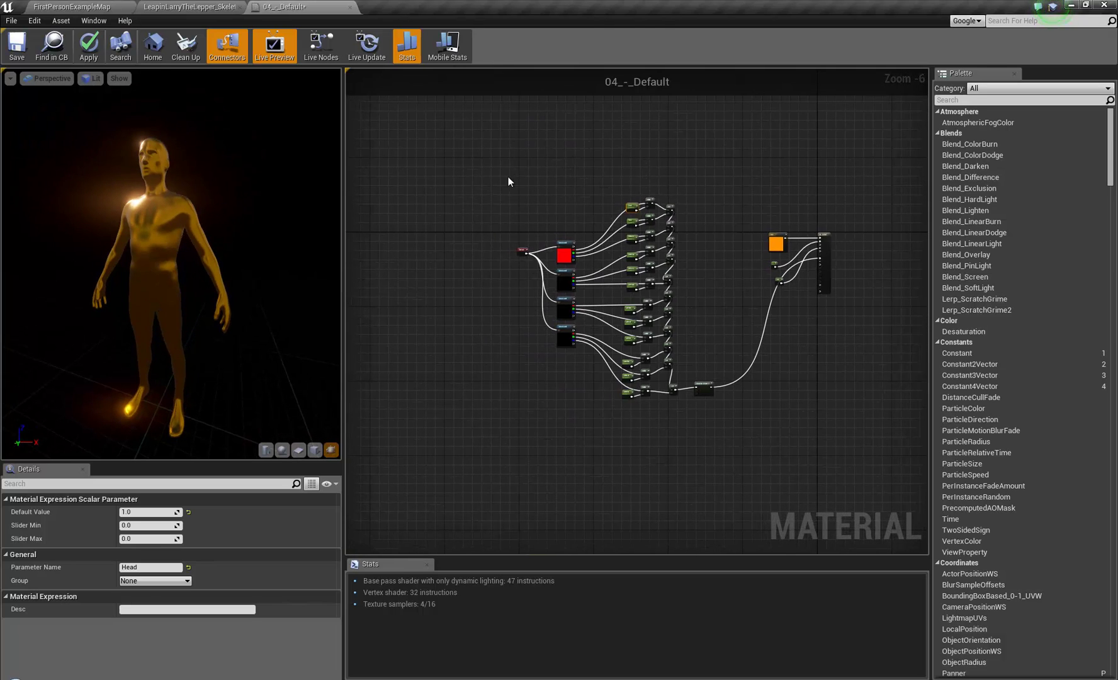
{"action": "left_click_drag", "start_coordinate": [509, 176], "coordinate": [677, 345]}
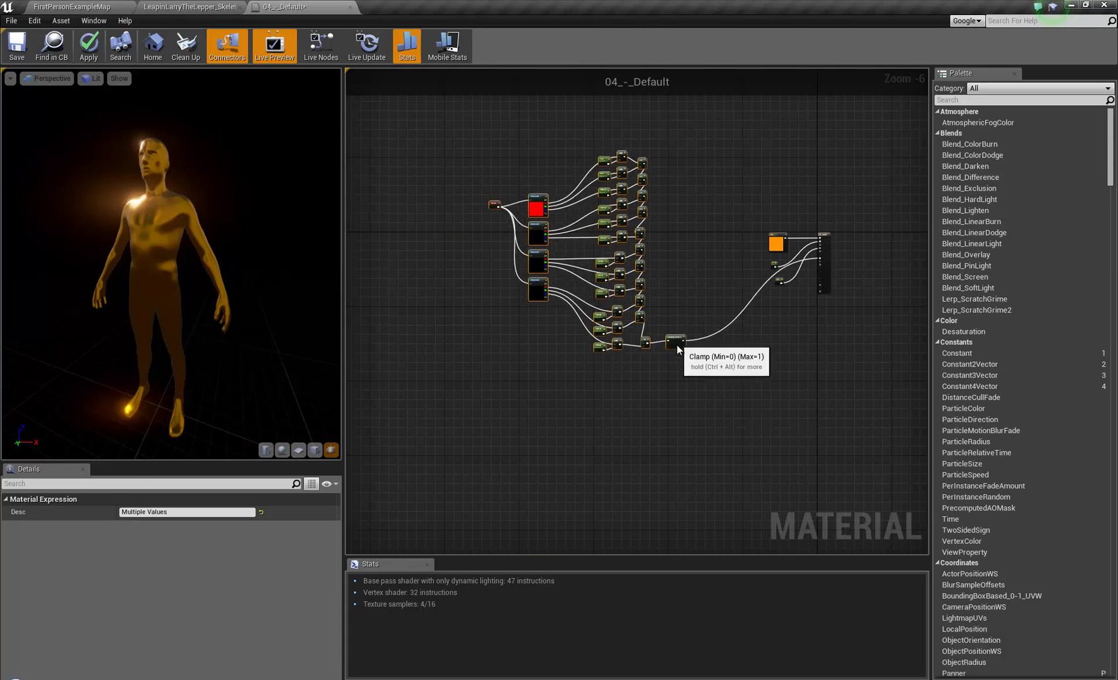